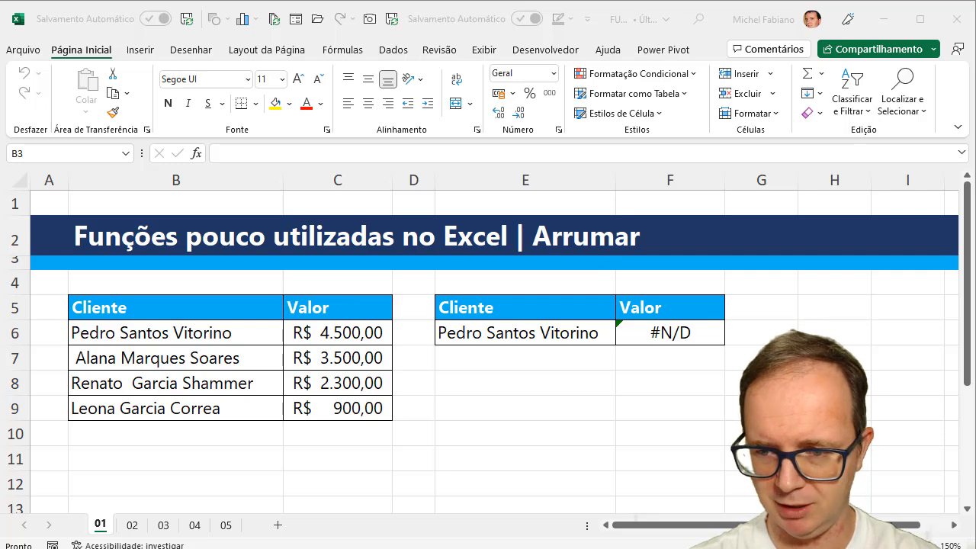
Examine the client names in cells B6 and B7 for stray leading or trailing spaces
left_click(928, 544)
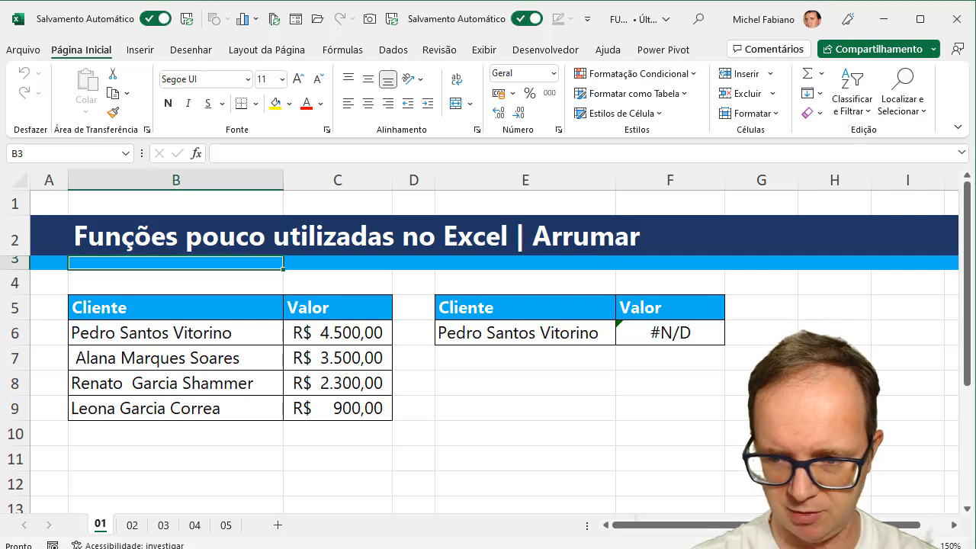
left_click(928, 544)
left_click(928, 544)
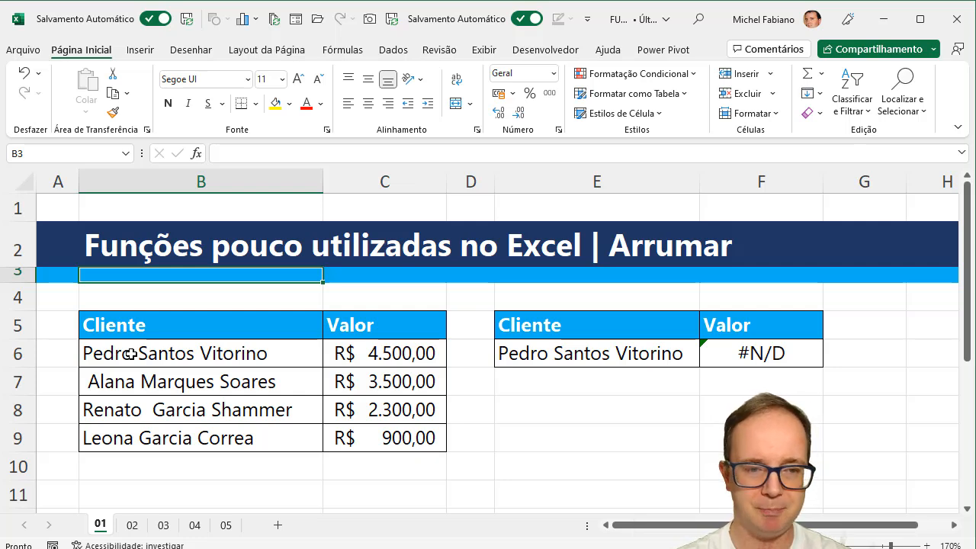
left_click(207, 358)
double_click(289, 353)
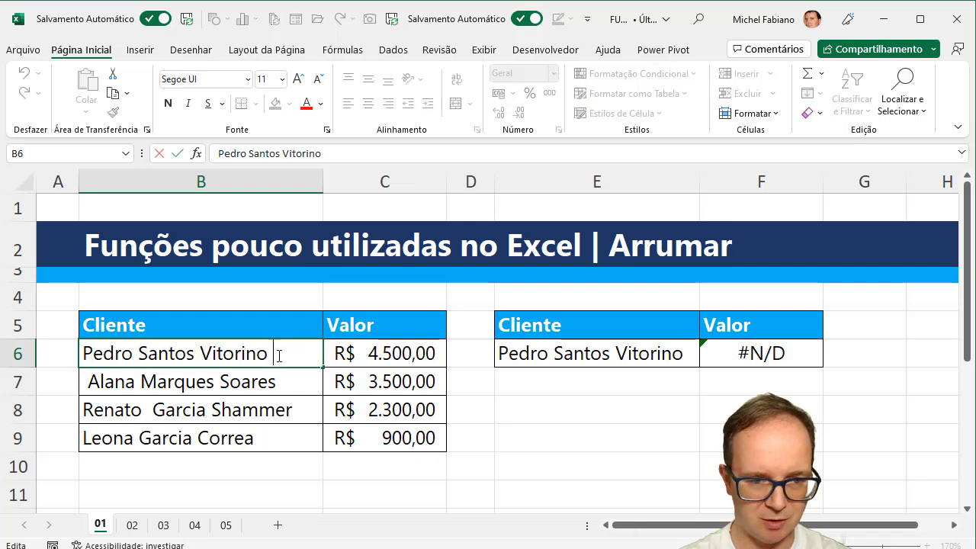
key("Escape")
left_click(291, 374)
double_click(289, 377)
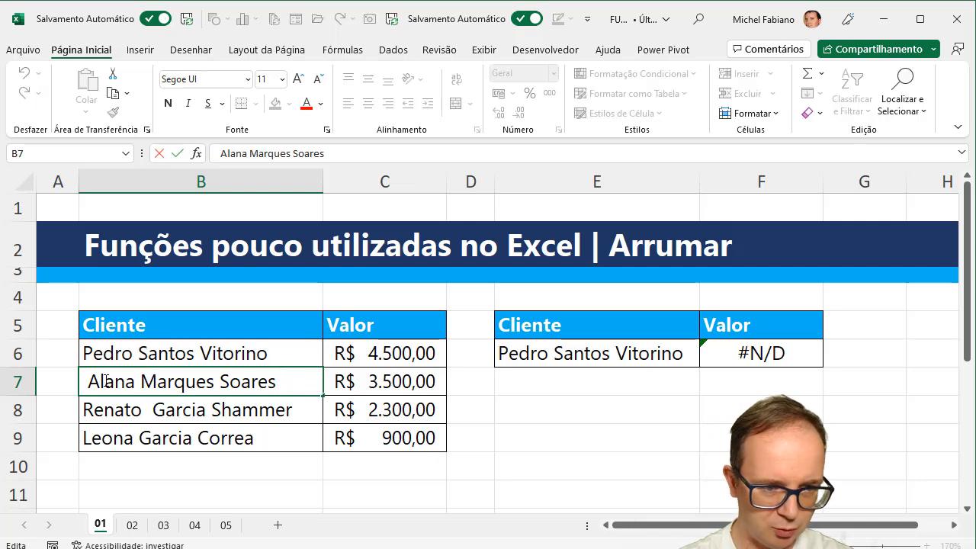
left_click(76, 381)
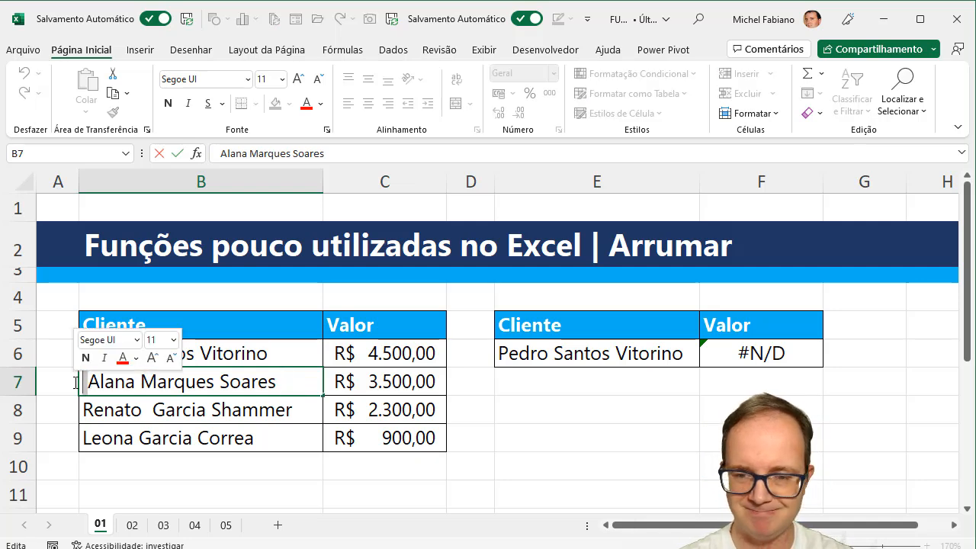
key("Escape")
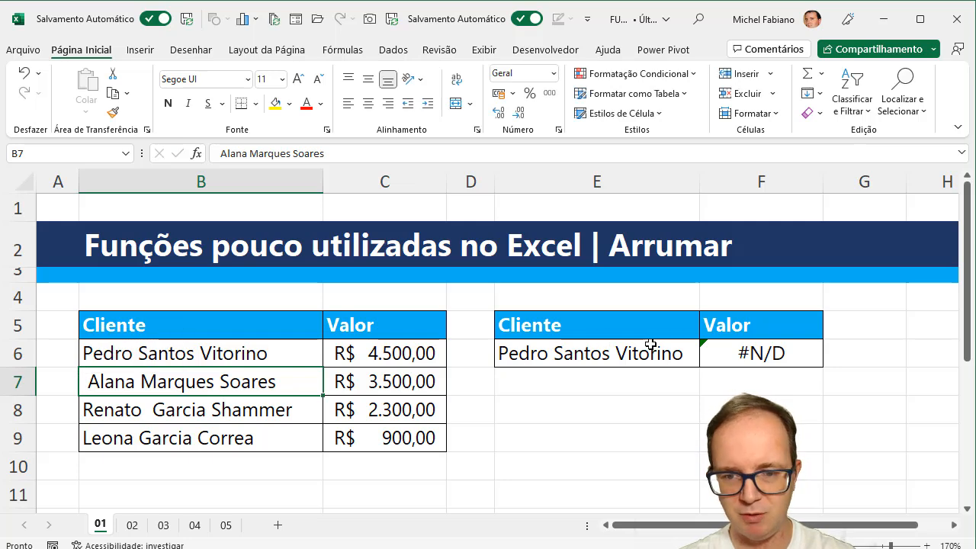
Inspect the PROCV formula in cell F6 and the ranges it references
left_click(729, 356)
double_click(731, 356)
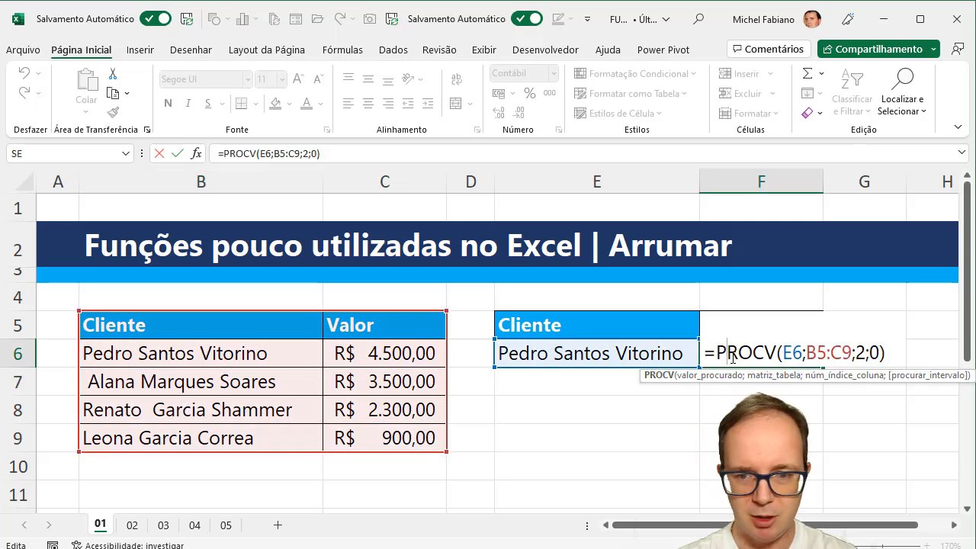
left_click(320, 358)
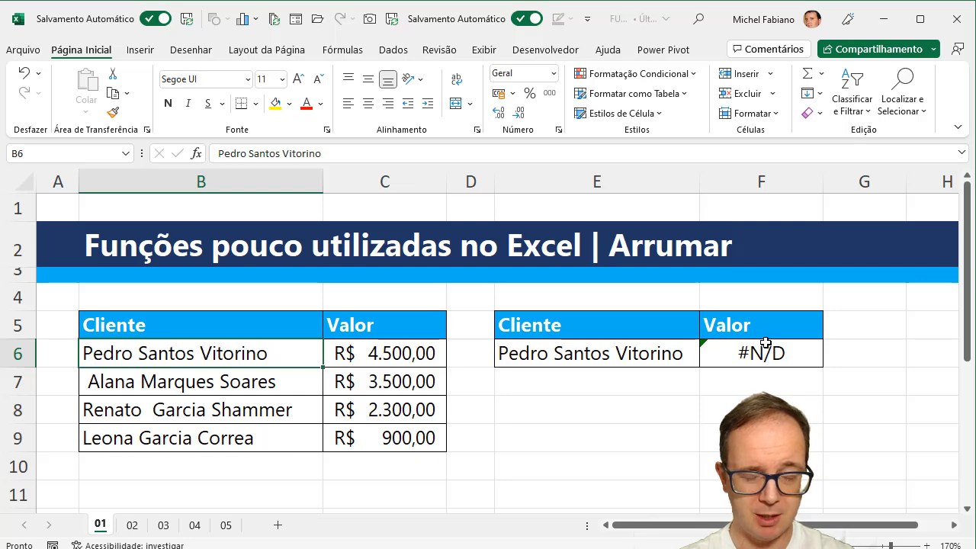
Insert a blank helper column before column D, between the client table and the lookup table
left_click(473, 183)
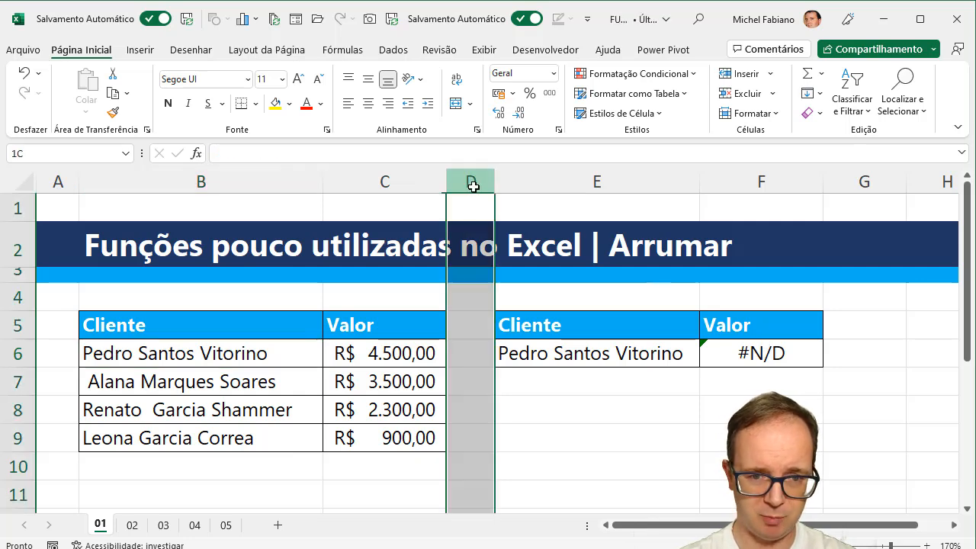
right_click(473, 183)
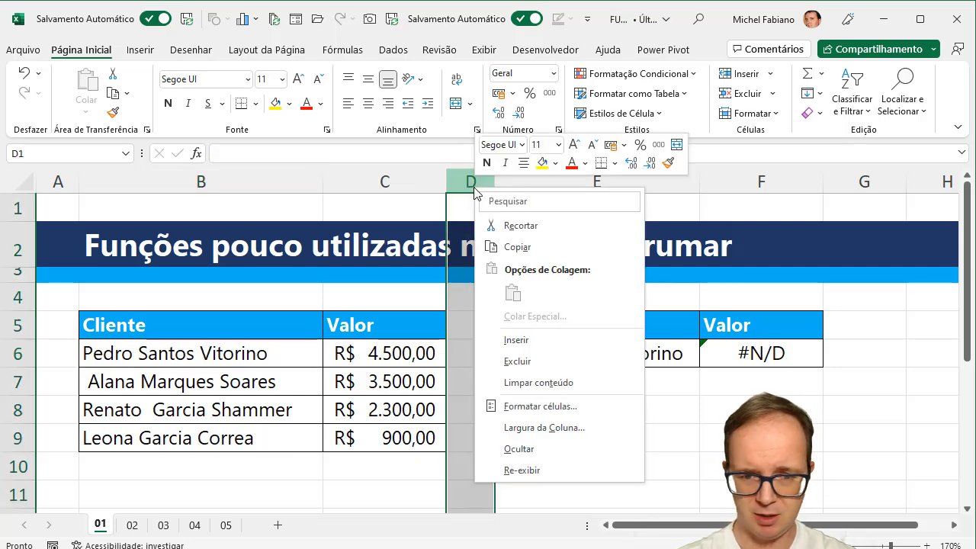
left_click(525, 344)
Enter =ARRUMAR(B6) in D6 and fill the formula down to D9
left_click(497, 352)
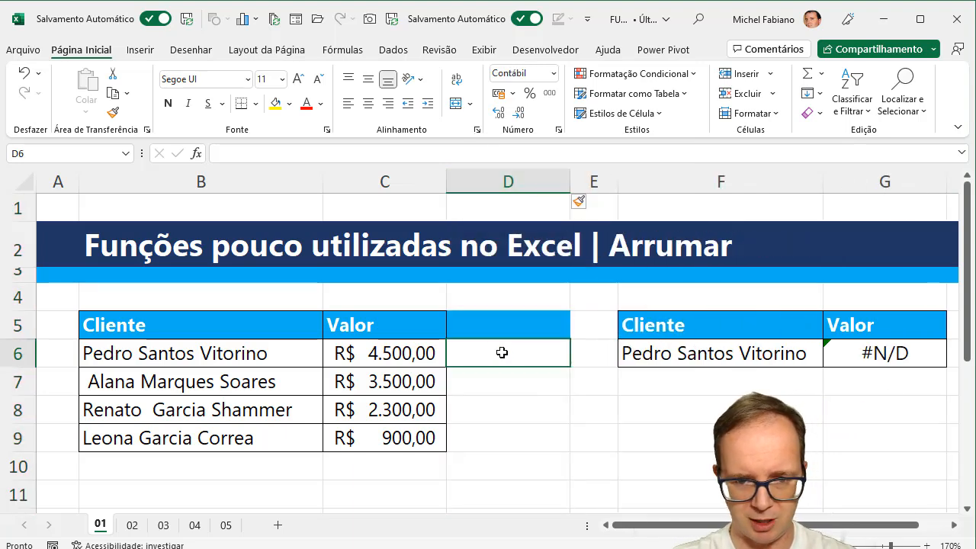
type("=arrumar(")
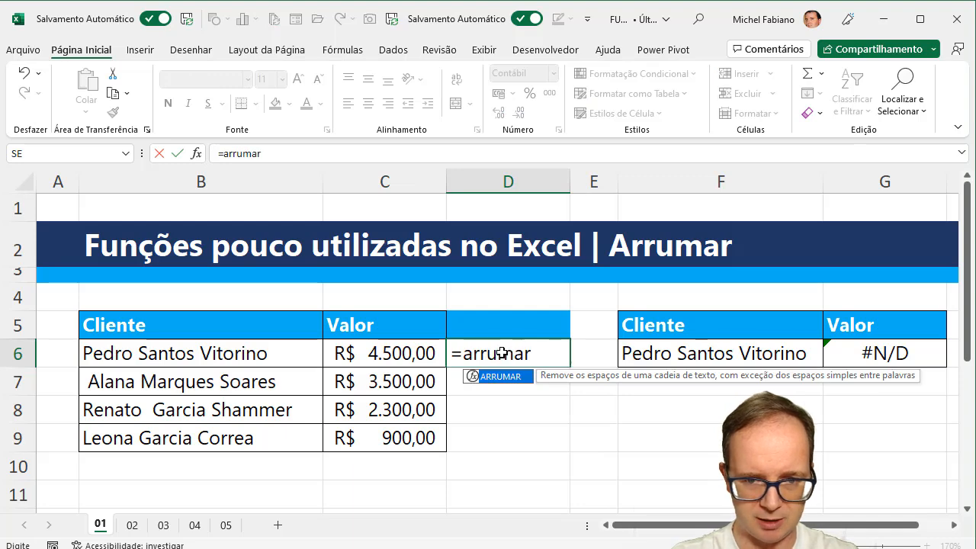
left_click(271, 348)
type(")")
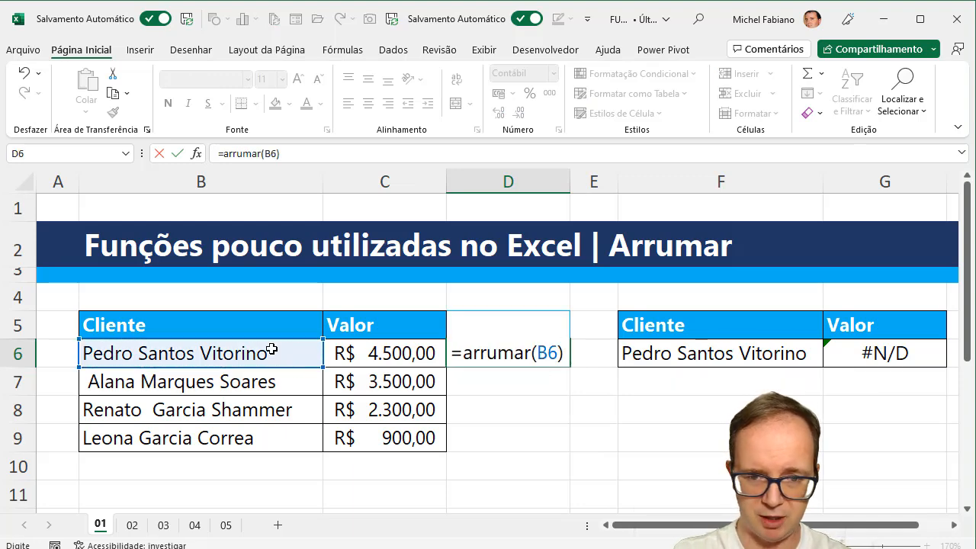
key("Return")
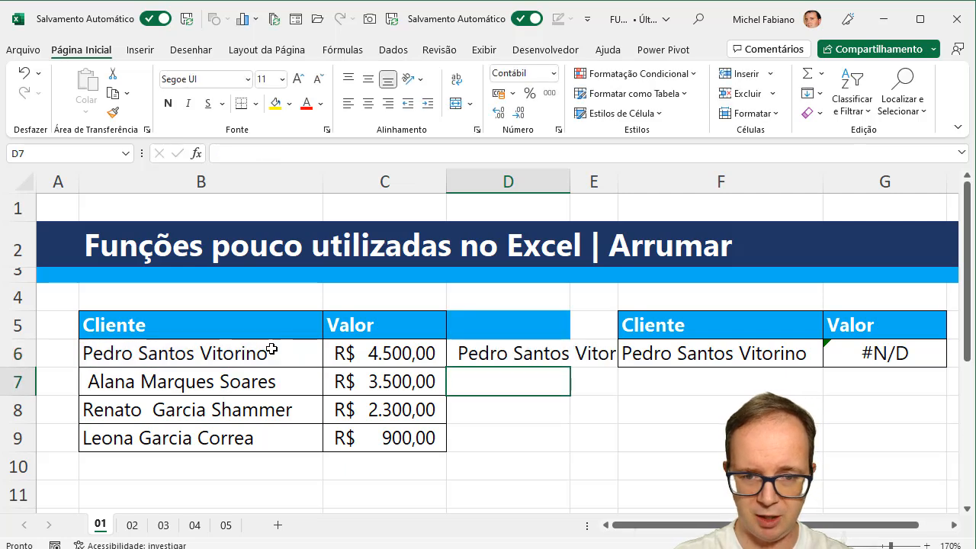
left_click(511, 353)
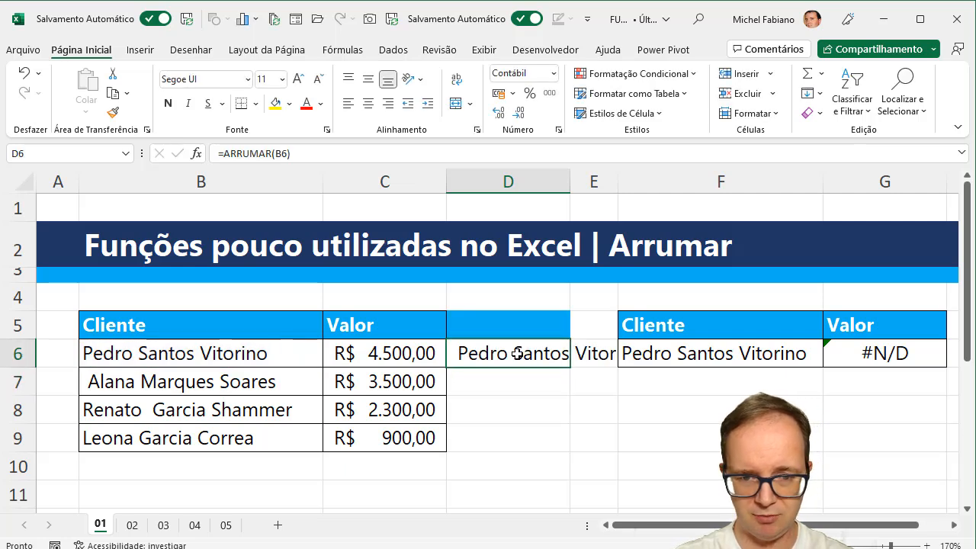
double_click(569, 366)
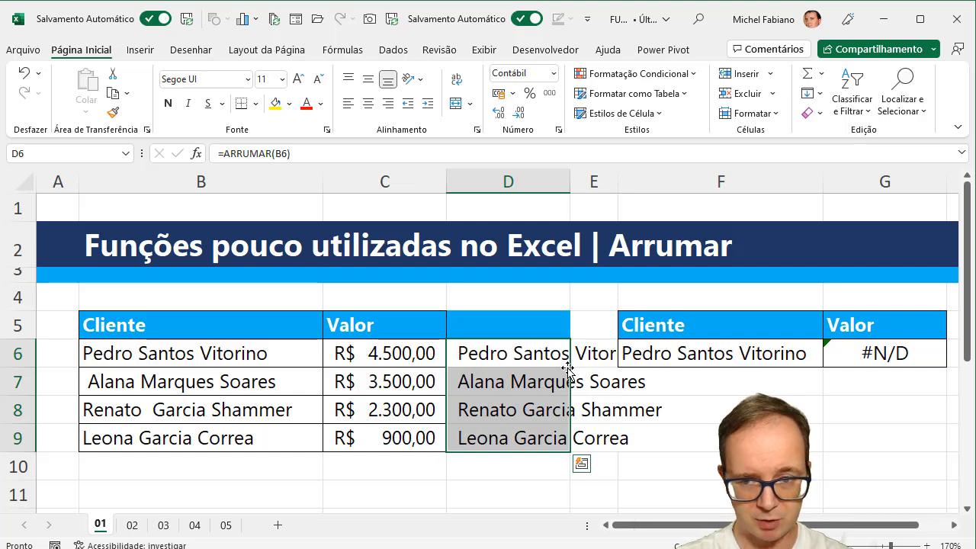
Copy the trimmed names in D6:D9 and paste them as values only over the client names starting at B6
key("ctrl+c")
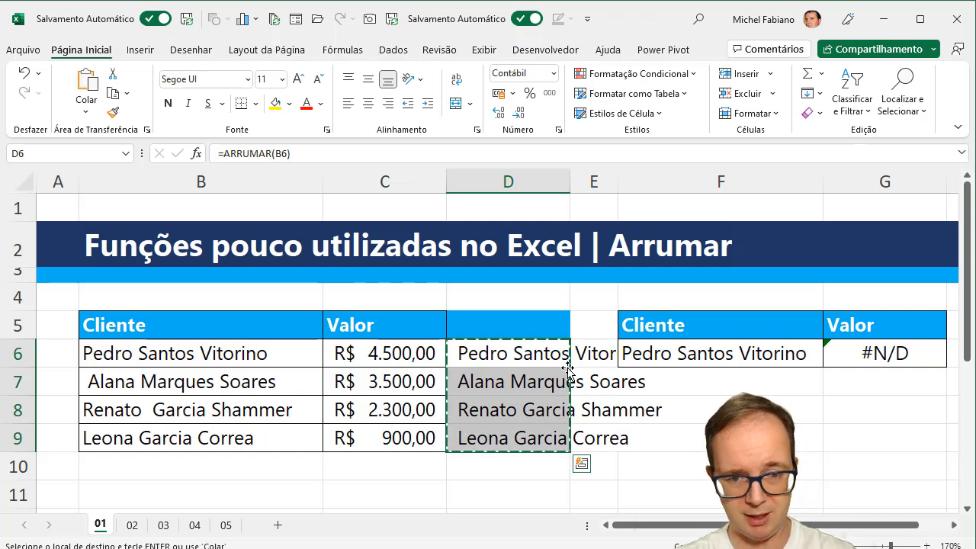
left_click(219, 358)
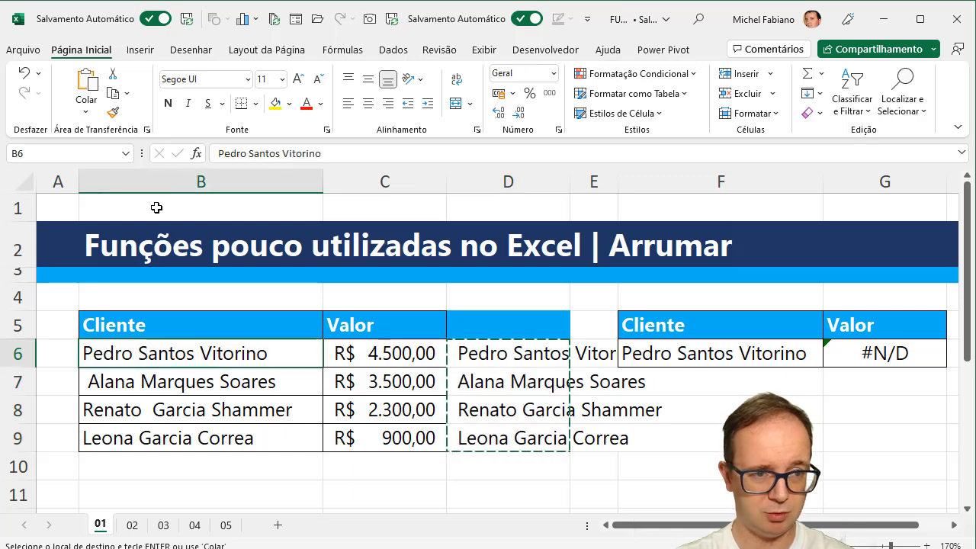
left_click(86, 116)
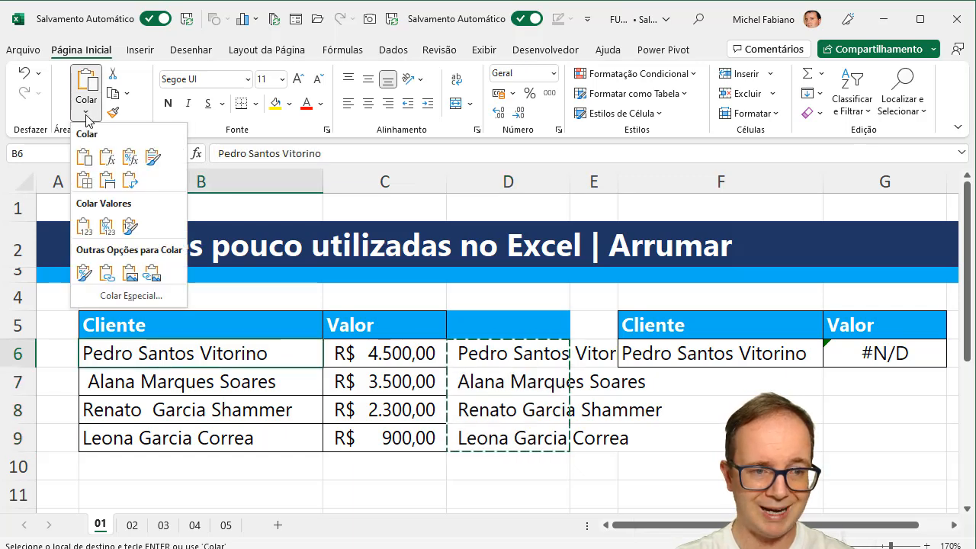
left_click(85, 232)
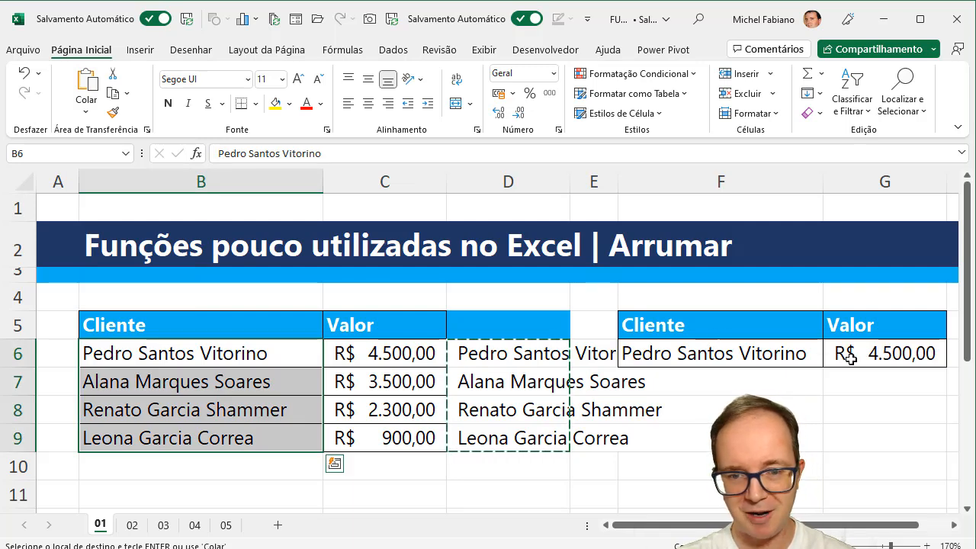
key("Escape")
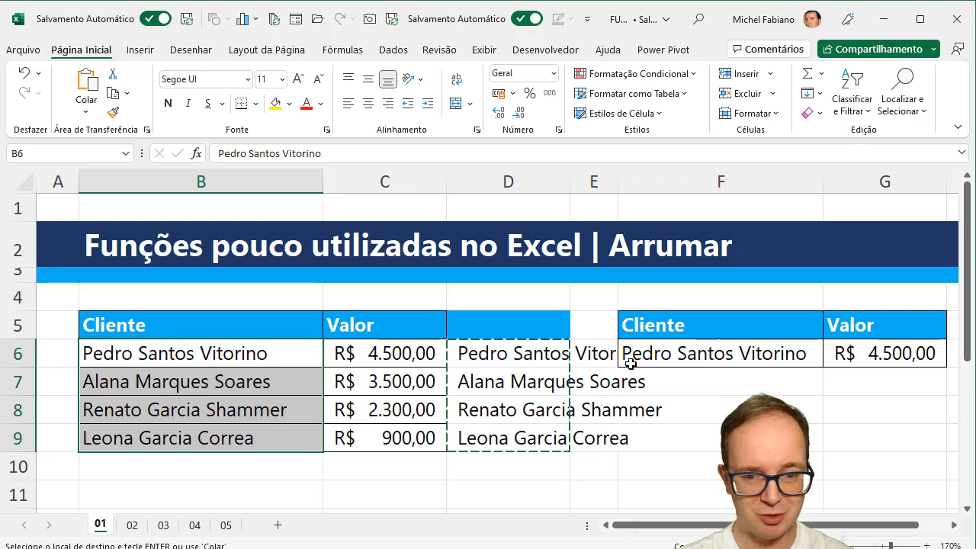
Delete the helper column D containing the ARRUMAR formulas
left_click_drag(538, 353, 538, 383)
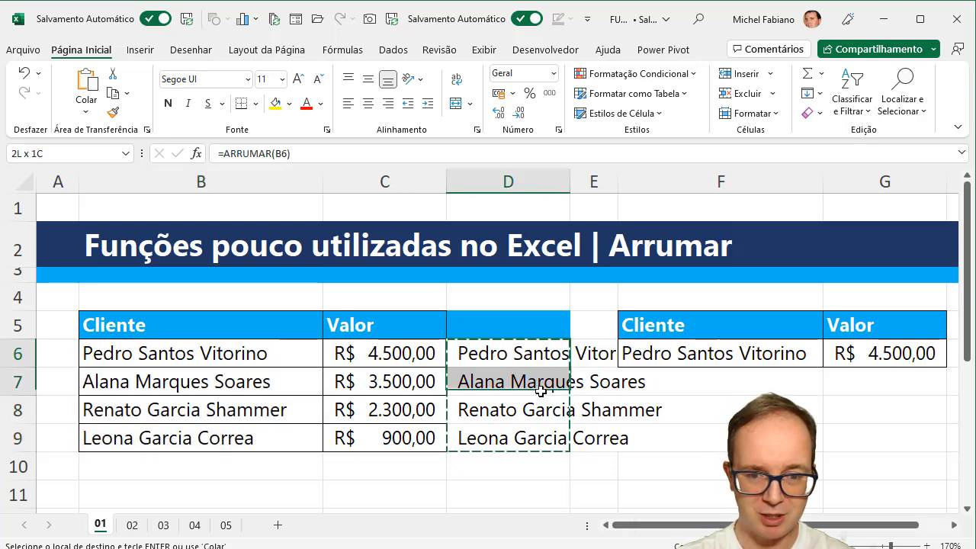
left_click(523, 176)
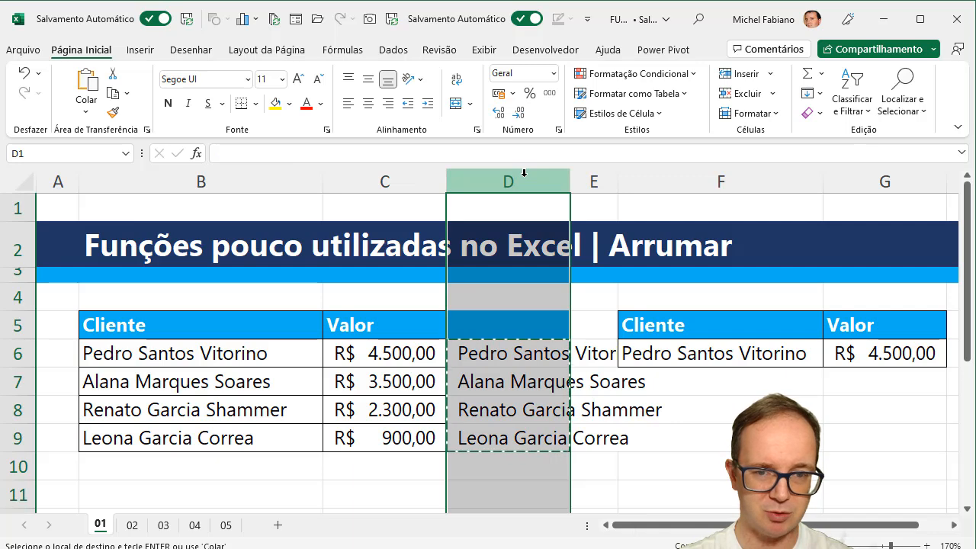
right_click(524, 177)
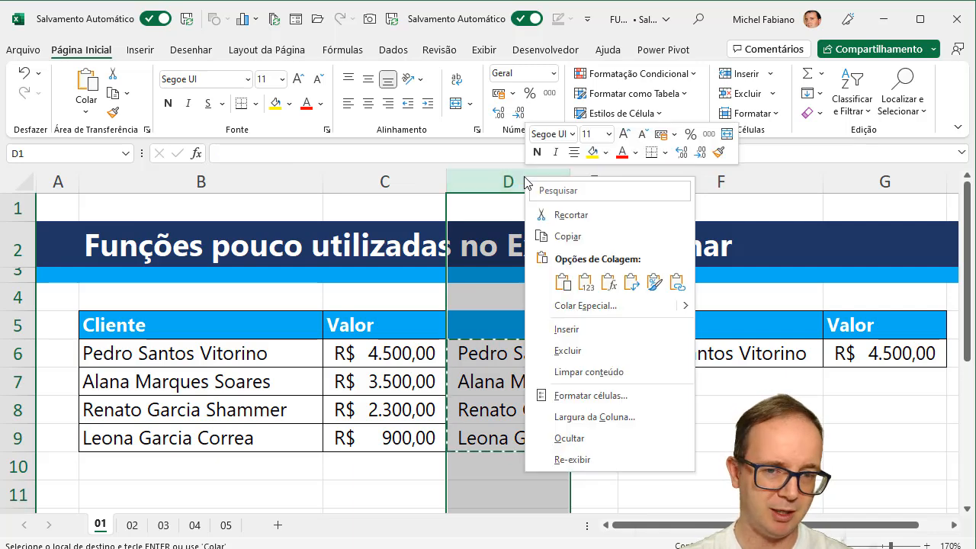
left_click(572, 350)
left_click(602, 408)
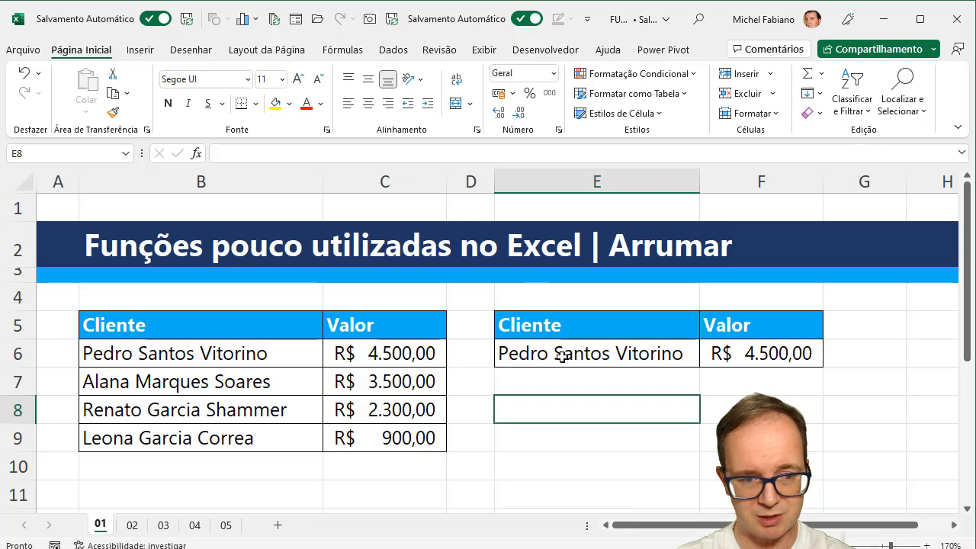
Replace the lookup name in E6 with the full name of the client listed in B7
left_click(516, 347)
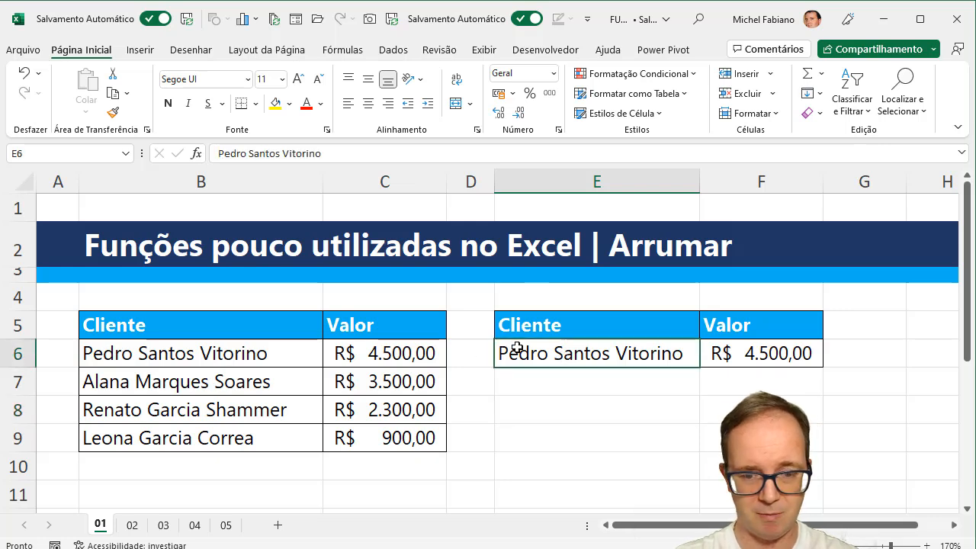
type("Alana")
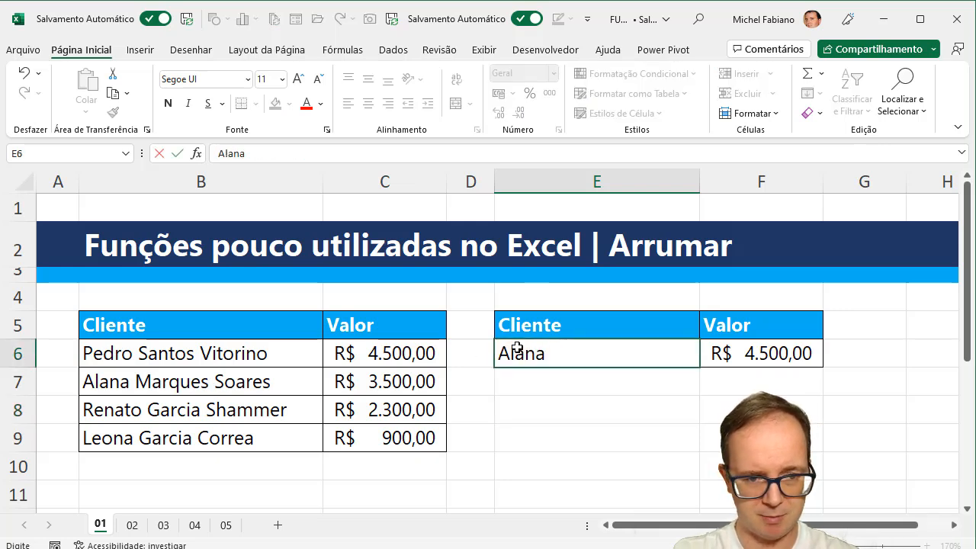
type(" Marques Soares")
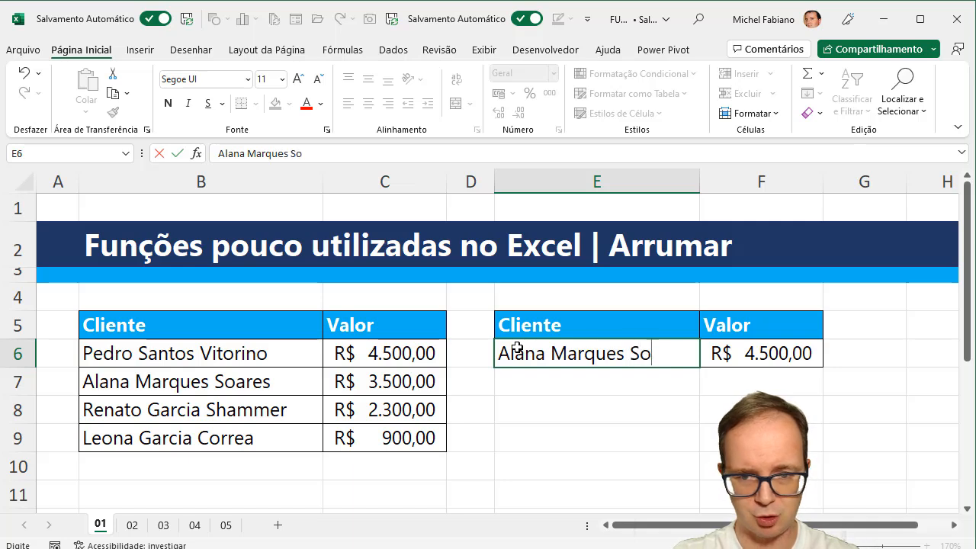
key("Return")
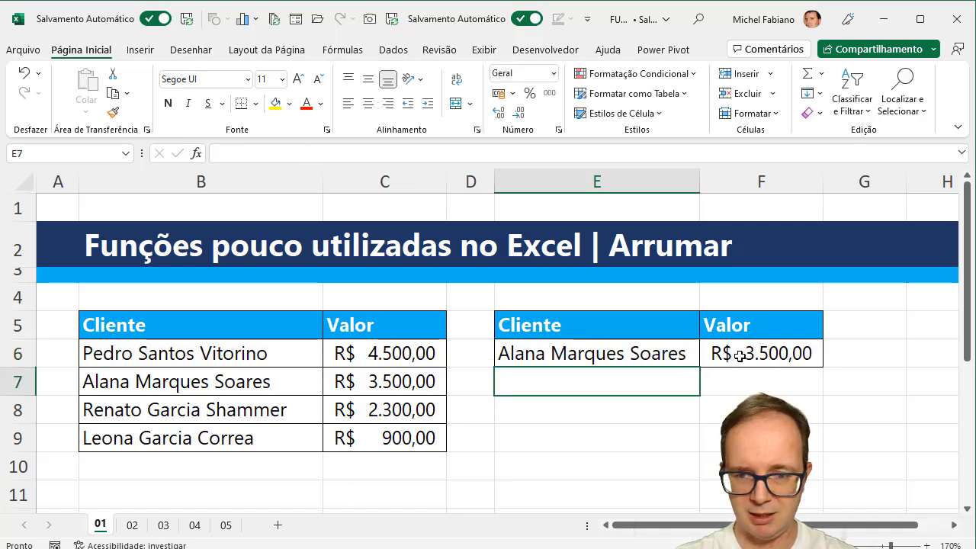
Check the cleaned client names in B7 and B6 for leftover leading or trailing spaces
left_click(290, 384)
key("F2")
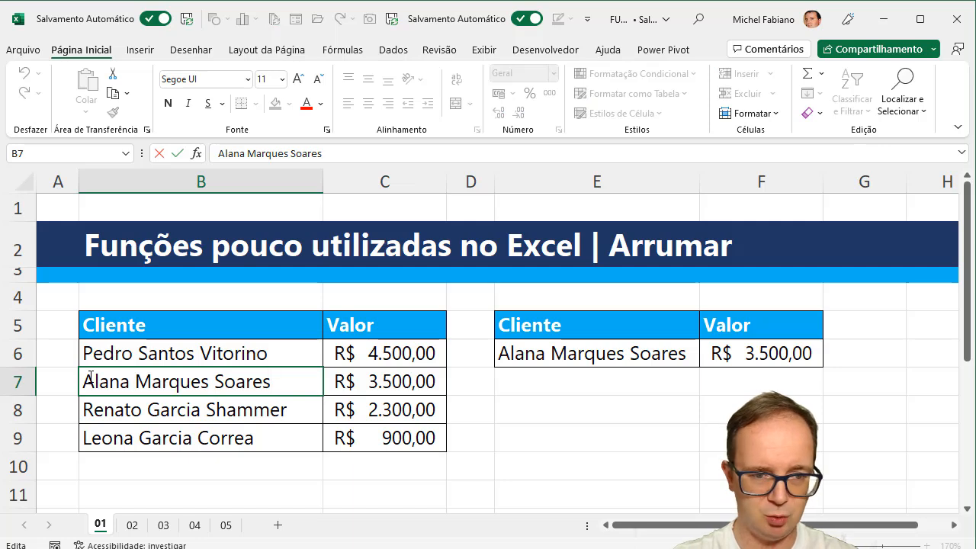
key("Return")
left_click(282, 358)
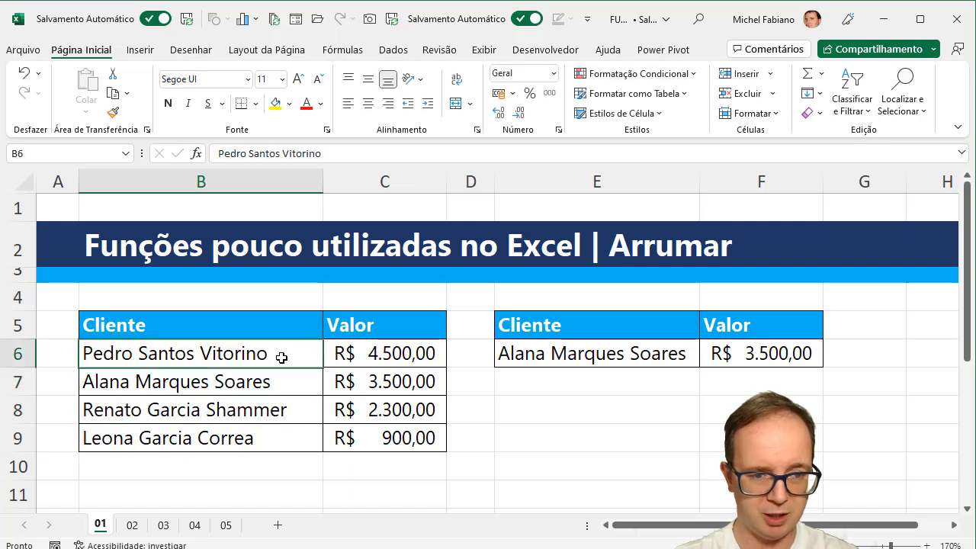
key("F2")
key("Return")
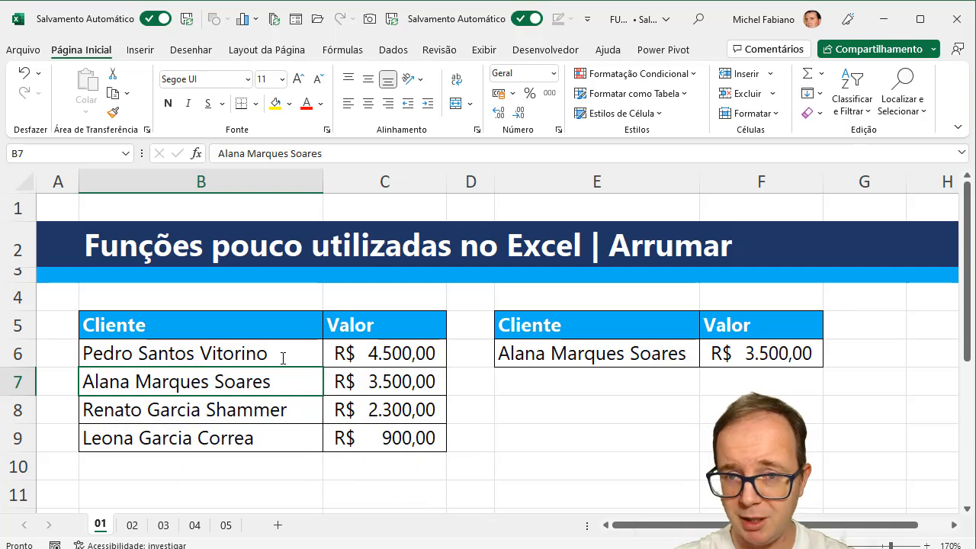
Open sheet 02 and select the region-by-quarter table in B5:E9
left_click(134, 526)
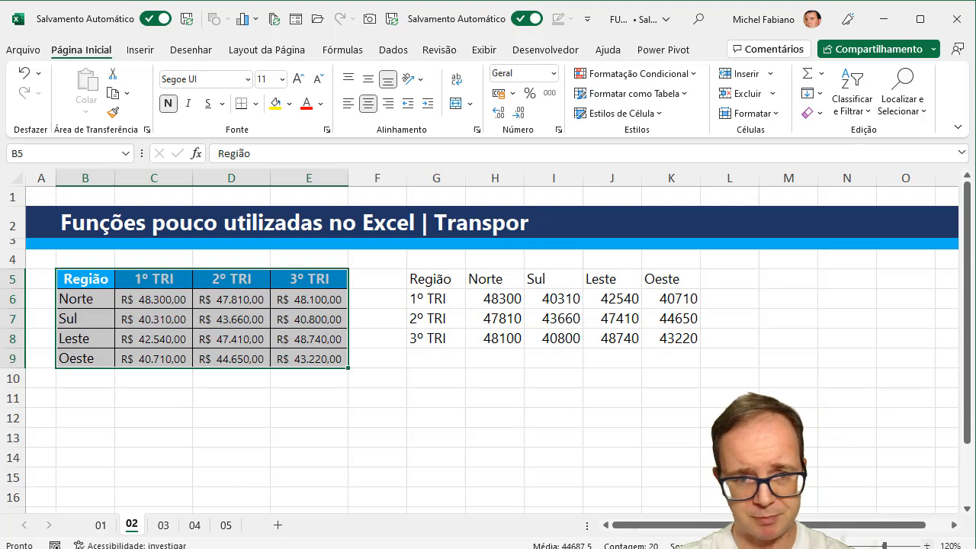
left_click(926, 545)
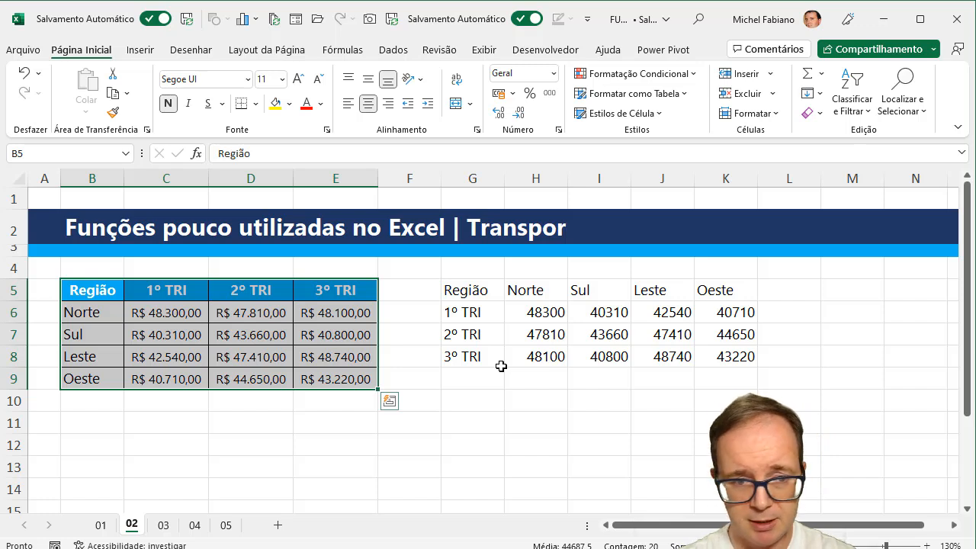
left_click_drag(88, 290, 310, 373)
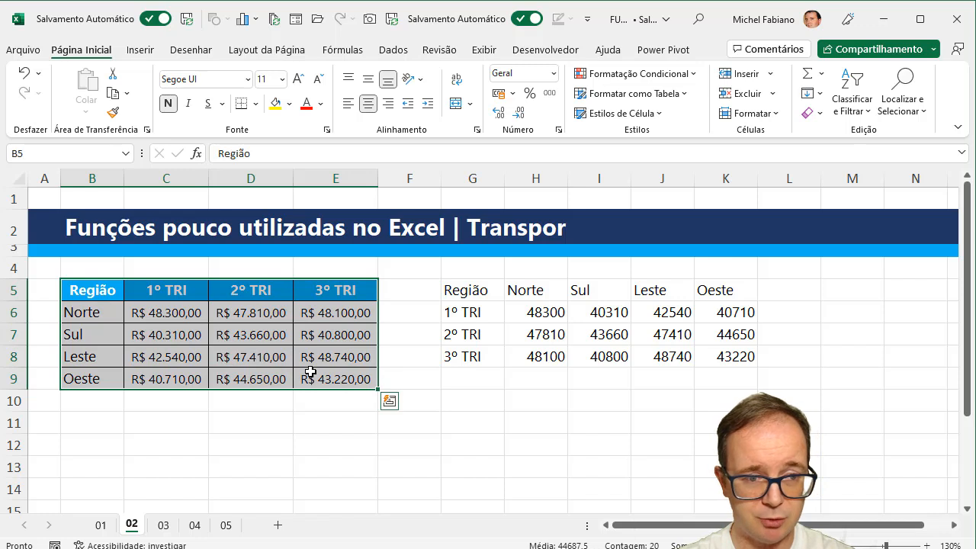
Clear the existing transposed results in G5:K8 and enter =TRANSPOR(B5:E9) in G5
left_click_drag(465, 290, 710, 362)
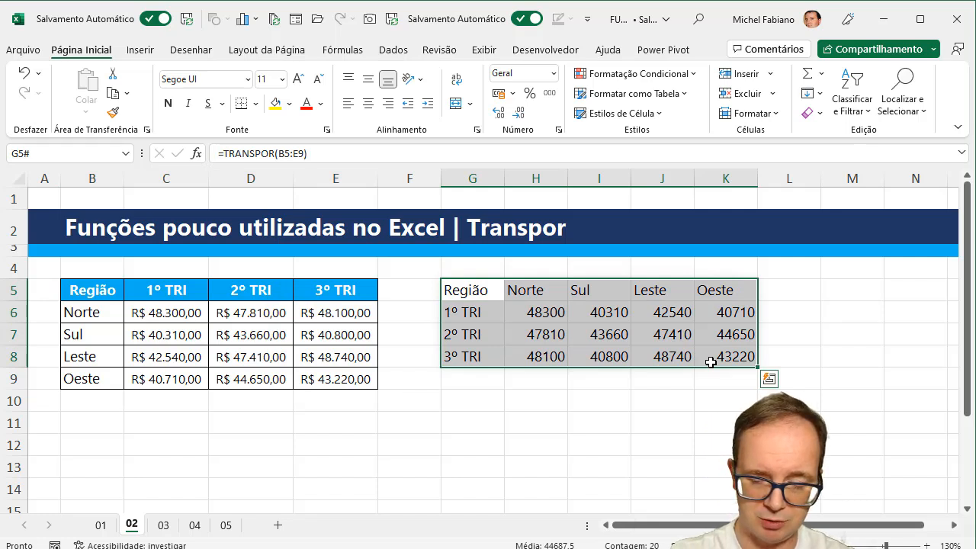
key("Delete")
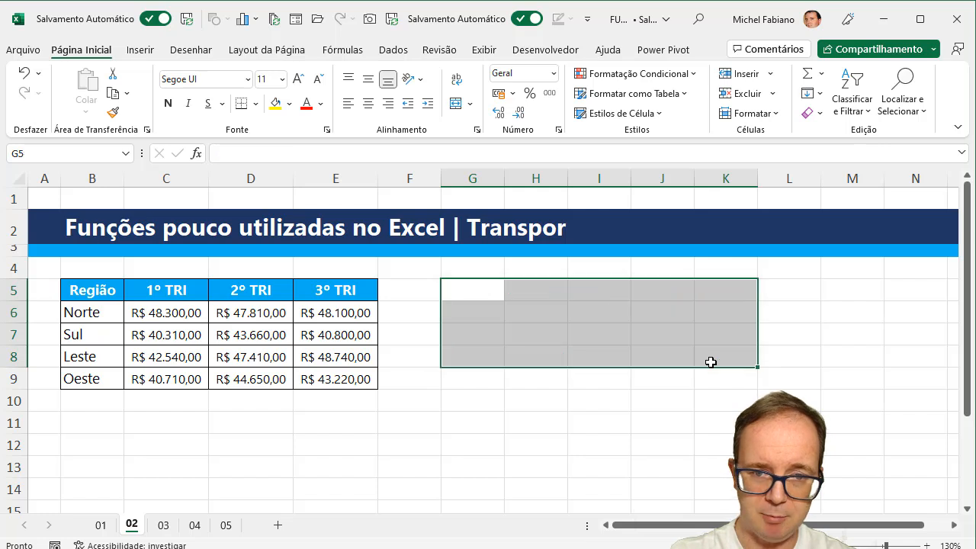
left_click(479, 290)
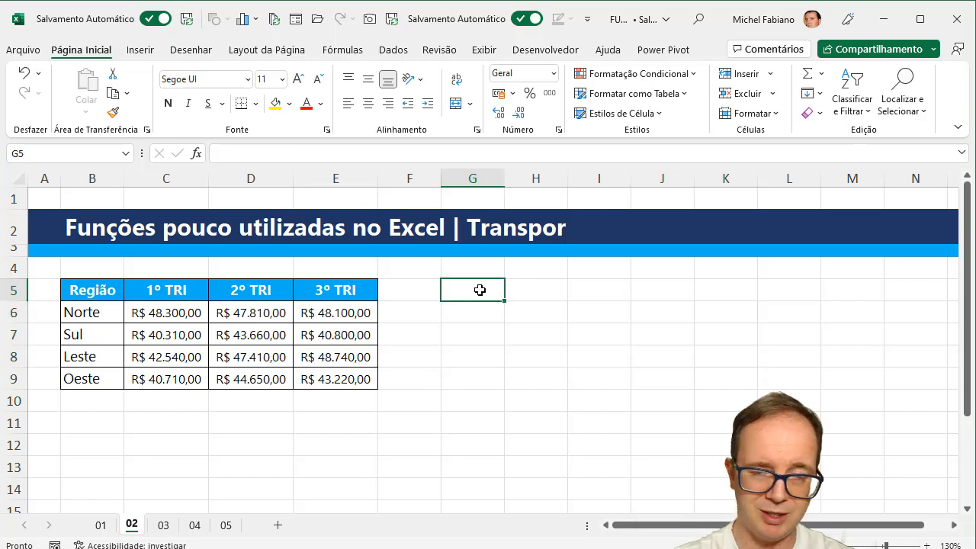
type("=tra")
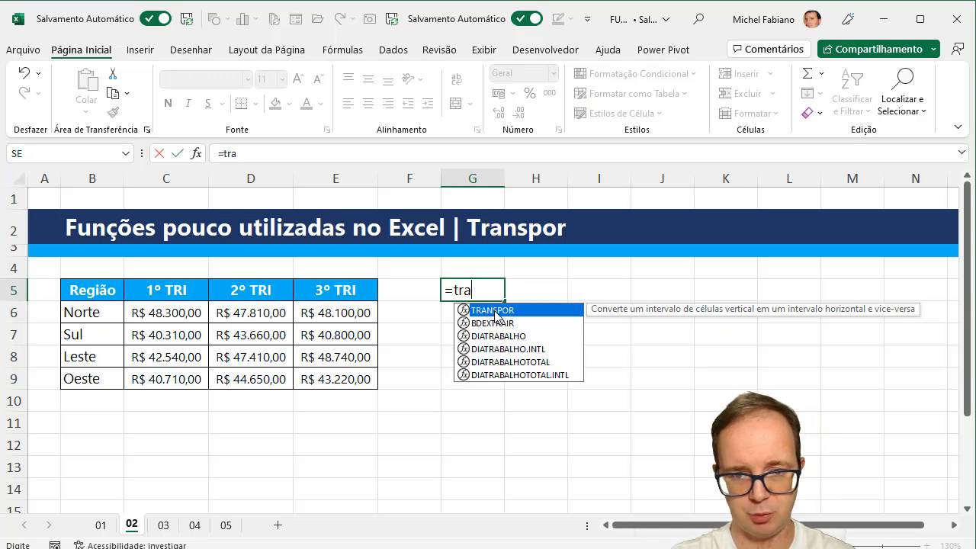
double_click(495, 310)
left_click_drag(100, 292, 320, 383)
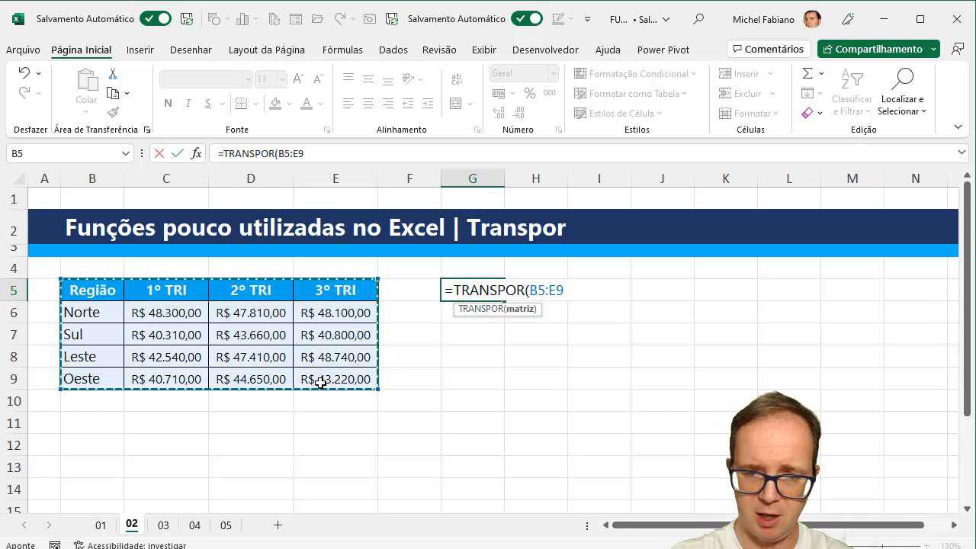
key("Return")
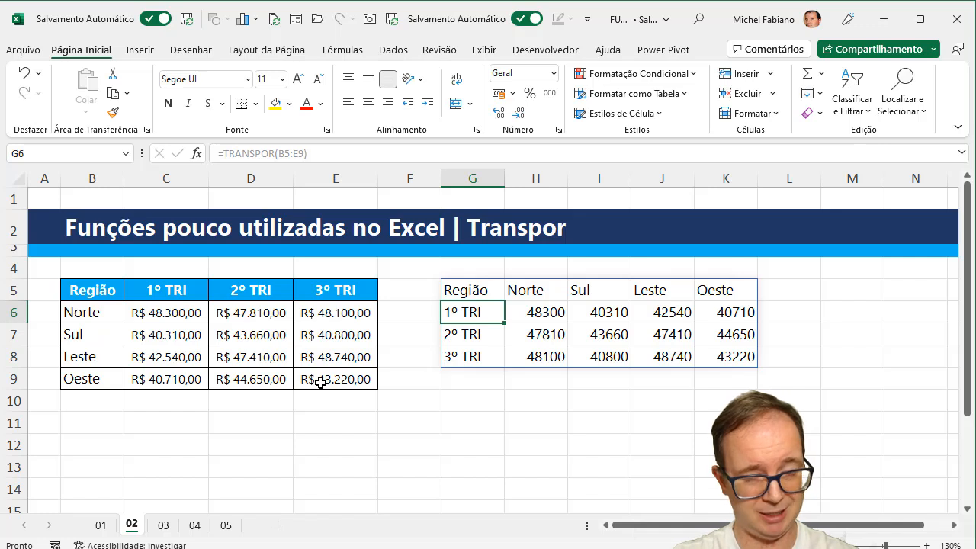
Clear the transposed region-by-quarter results from G5:K8
left_click_drag(480, 290, 729, 357)
key("Delete")
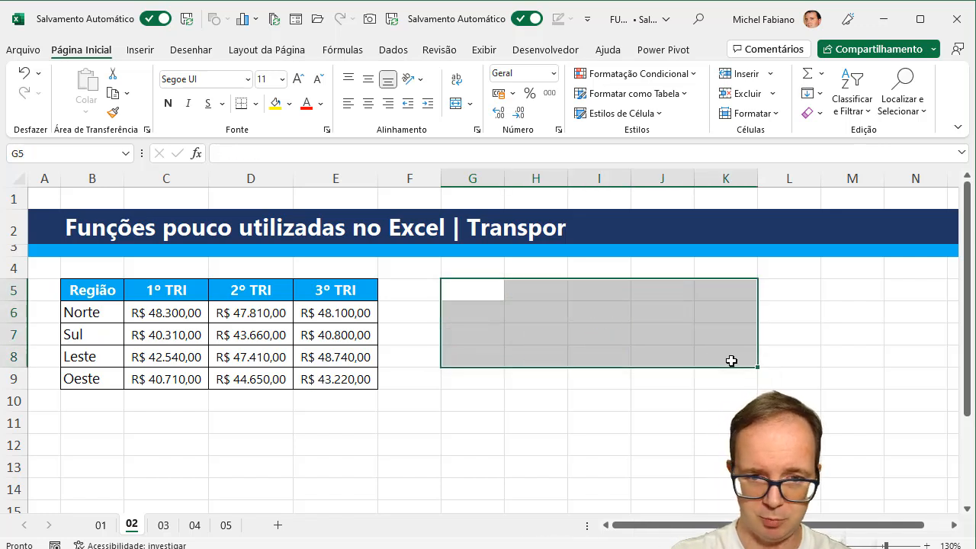
left_click(461, 291)
type("=tra")
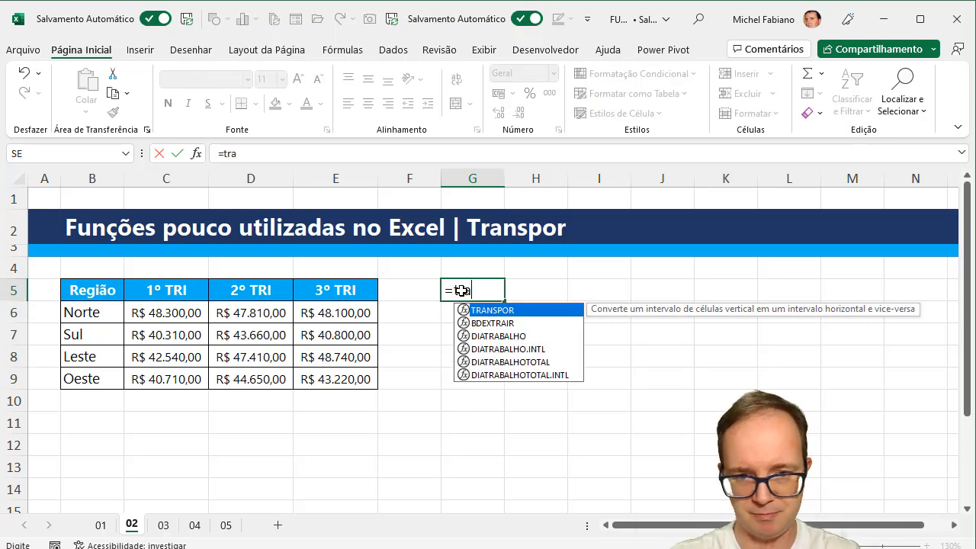
type("nspor")
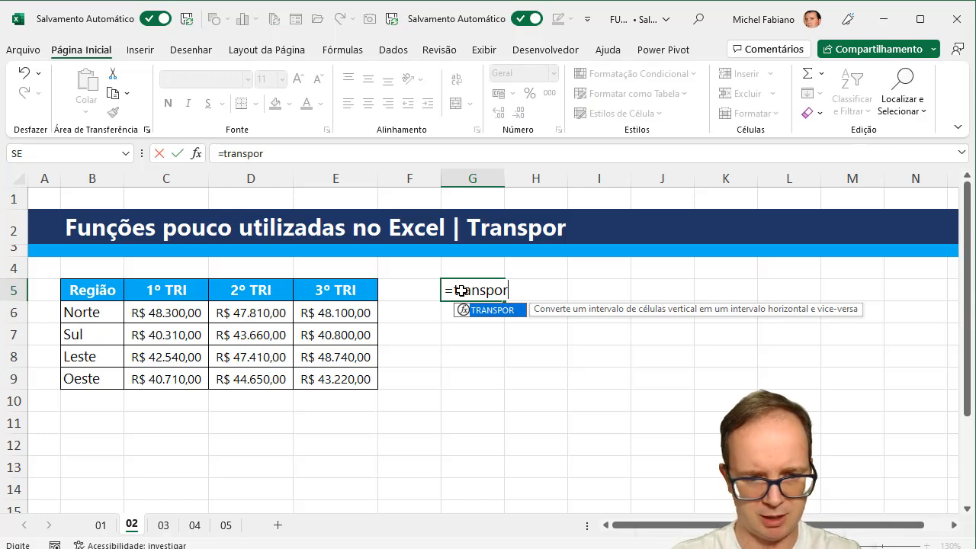
key("Escape")
key("Escape")
Select the five-column, four-row destination range G5:K8 and enter =TRANSPOR(B5:E9) into it
left_click_drag(471, 294, 697, 290)
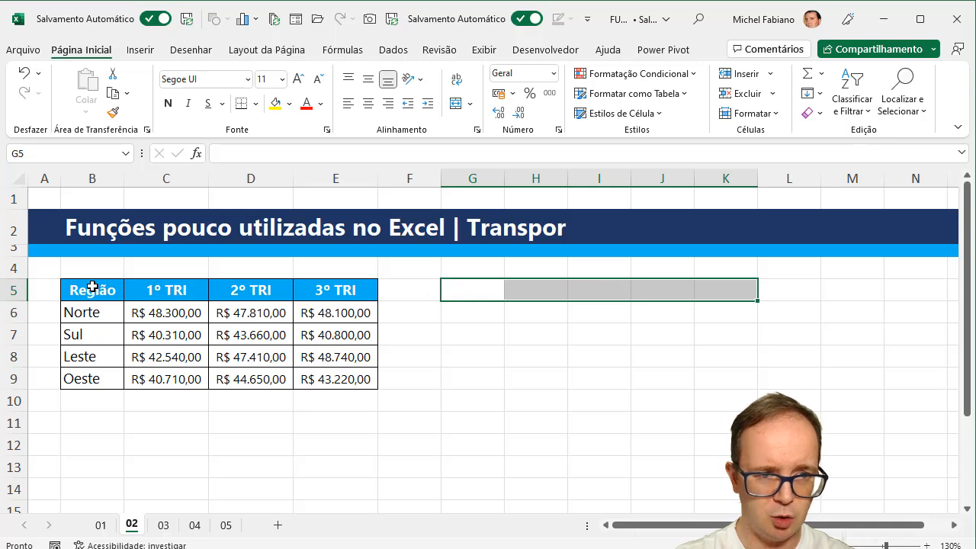
left_click_drag(470, 284, 727, 352)
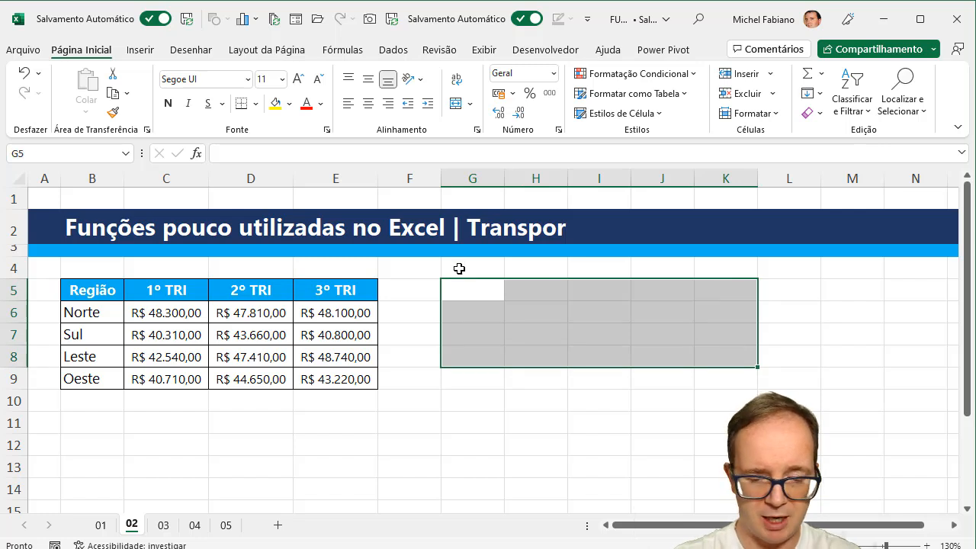
type("=tra")
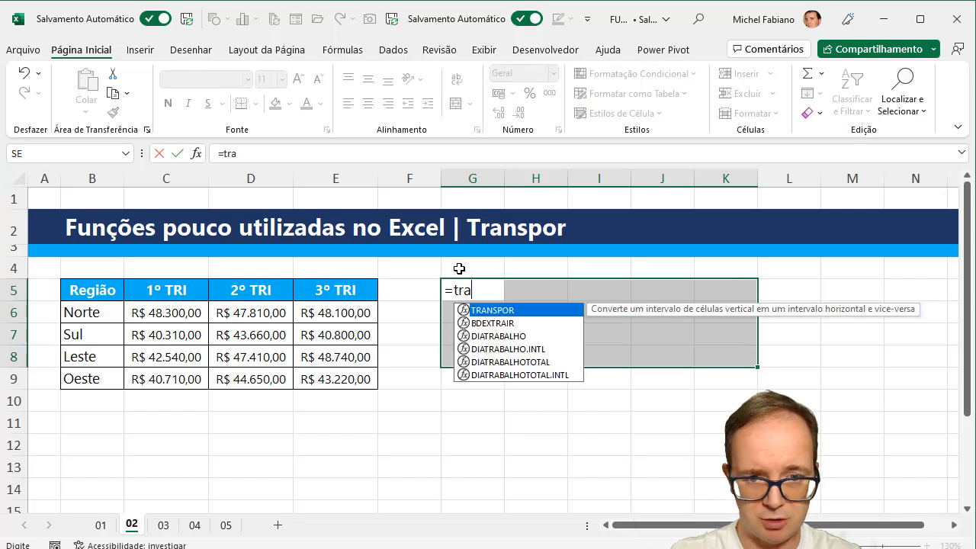
type("nspor(")
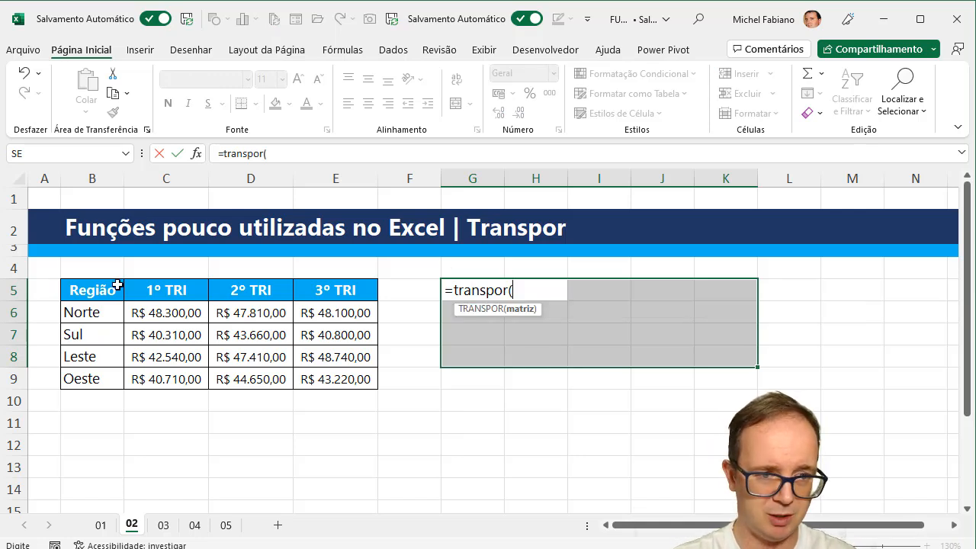
left_click_drag(101, 289, 336, 375)
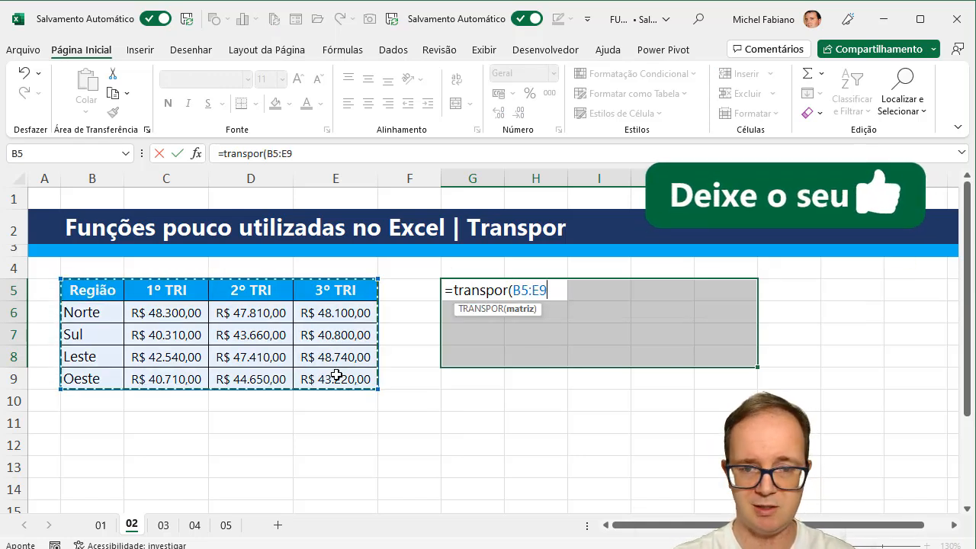
type(")")
key("Return")
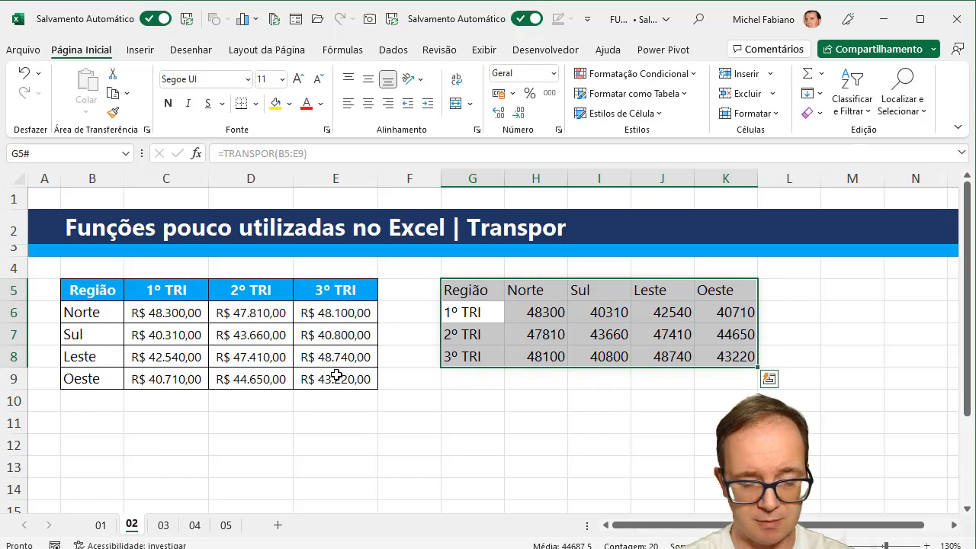
Format the transposed quarter values in H6:K8 as R$ accounting amounts
left_click_drag(543, 312, 711, 352)
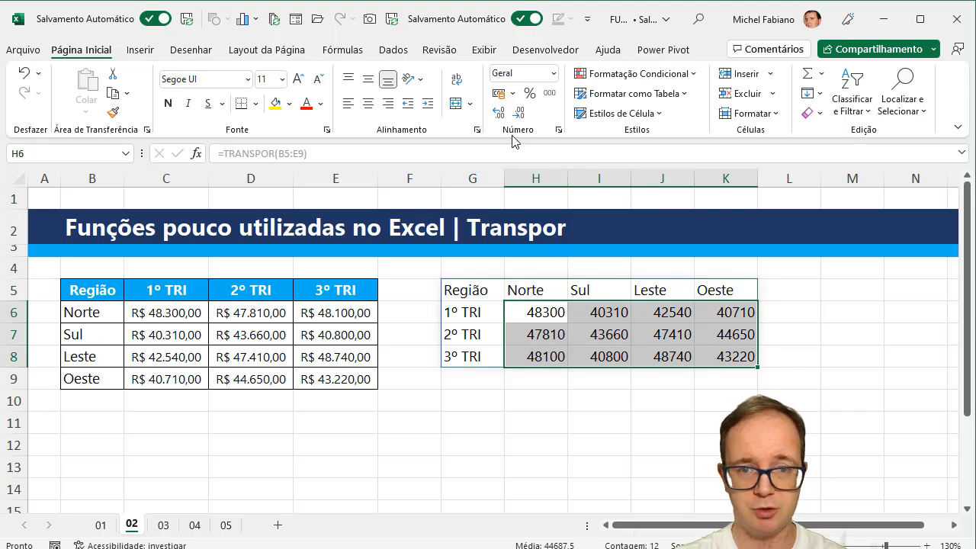
left_click(497, 95)
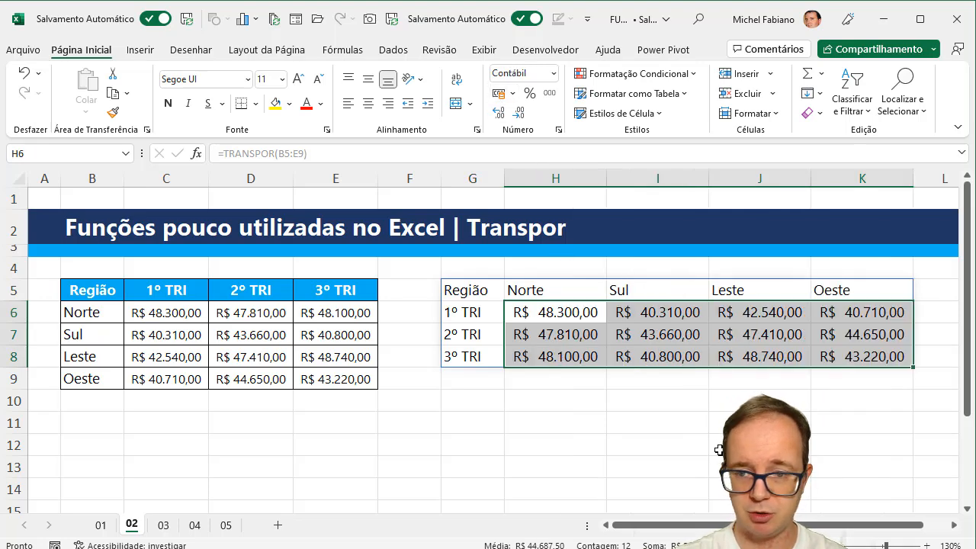
left_click(843, 545)
left_click(843, 545)
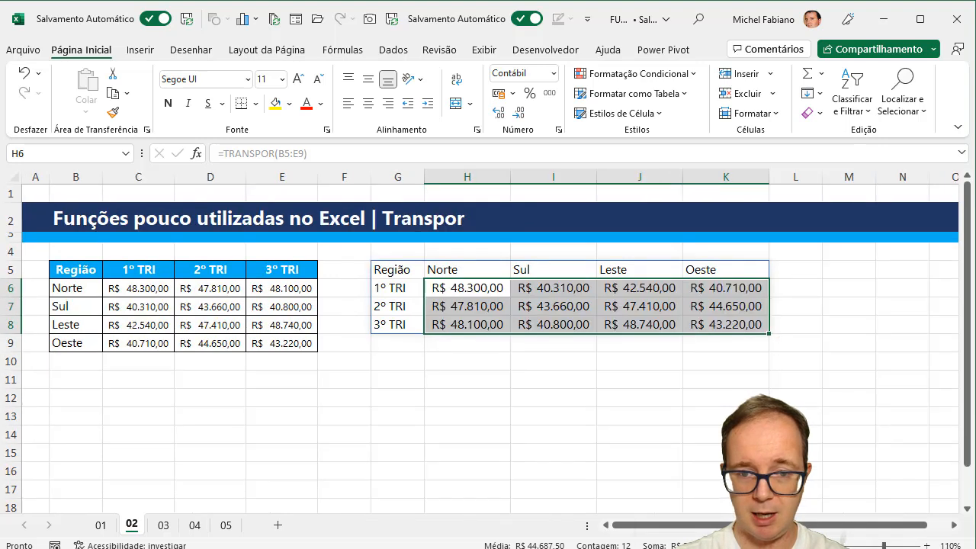
right_click(459, 355)
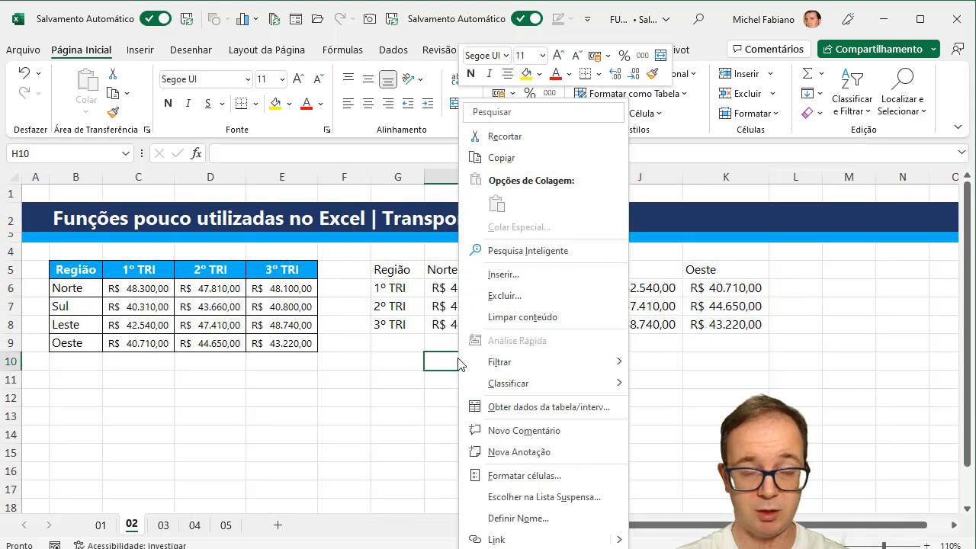
left_click(358, 366)
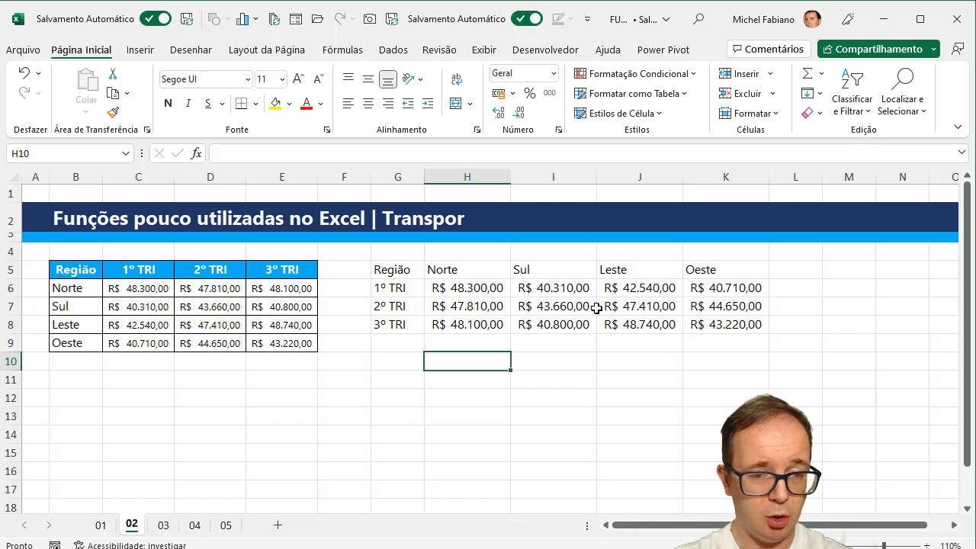
Copy the original table B5:E9 and preview the Transpor paste option starting at B11 without applying it
left_click_drag(91, 270, 281, 344)
key("ctrl+c")
left_click(65, 380)
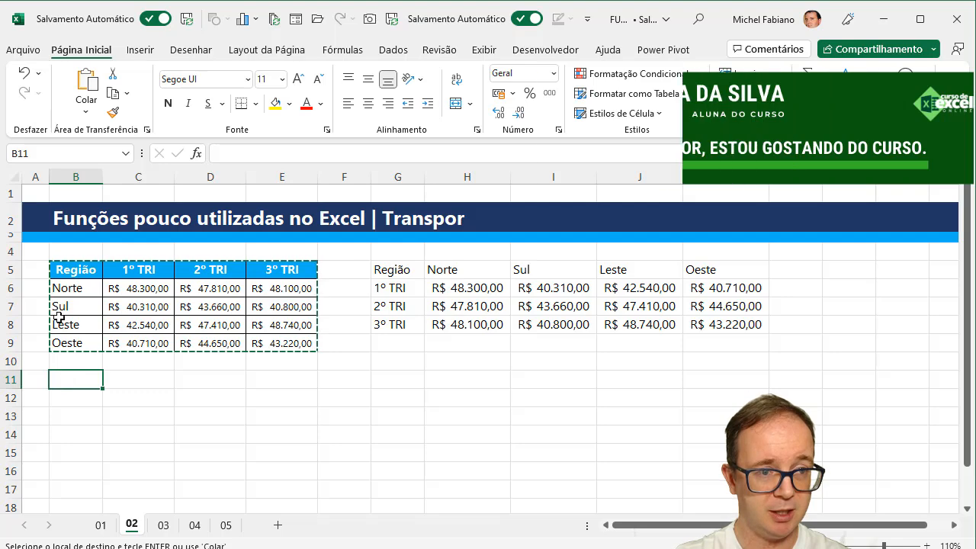
left_click(86, 113)
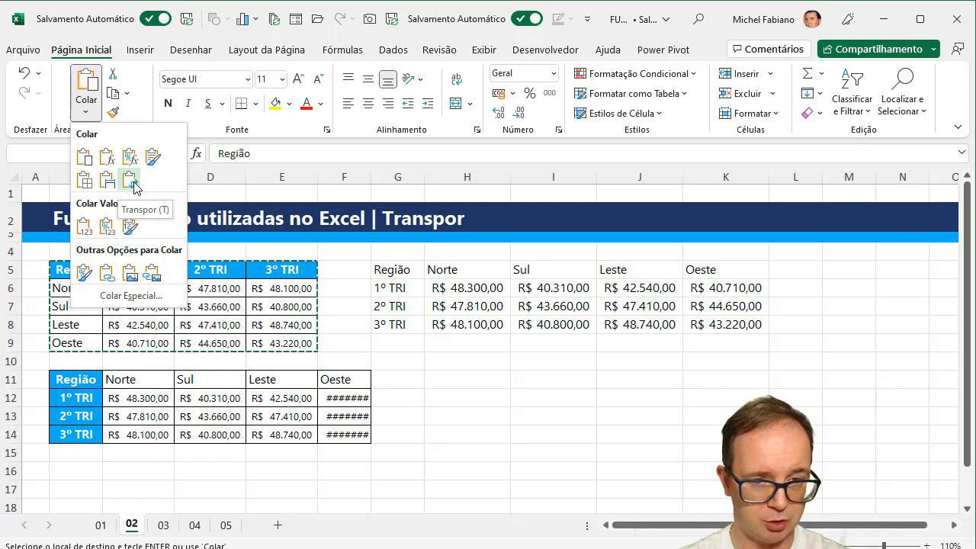
key("Escape")
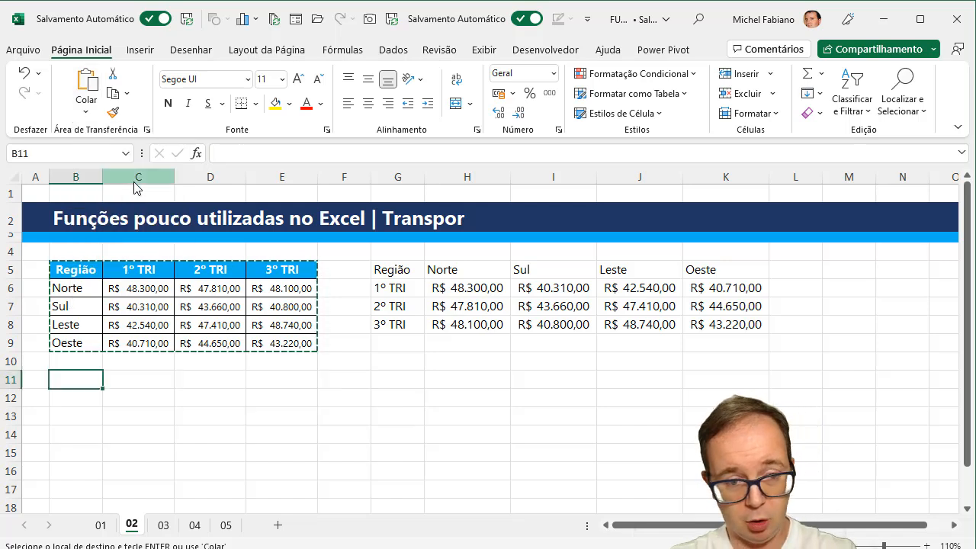
left_click(344, 363)
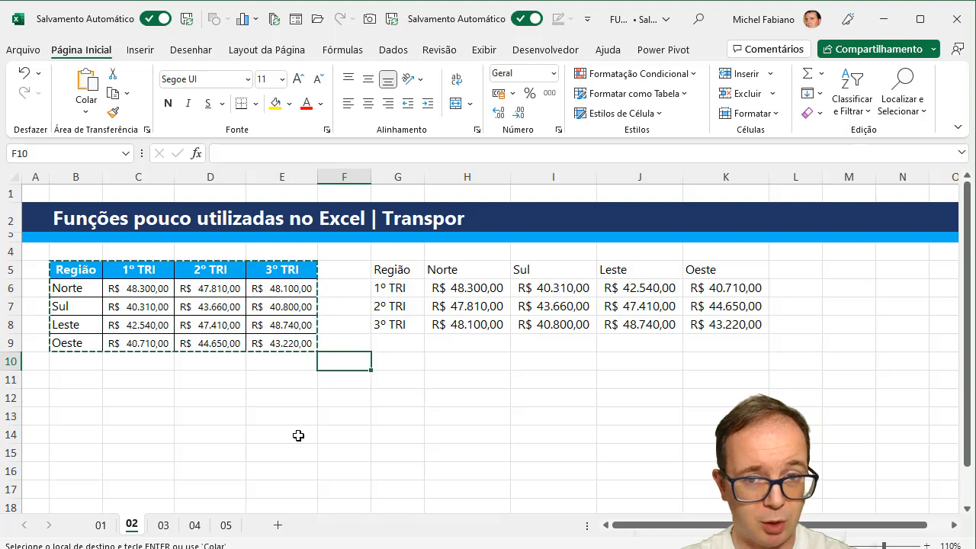
Open sheet 03 and change the function name in B11 to Média
left_click(163, 524)
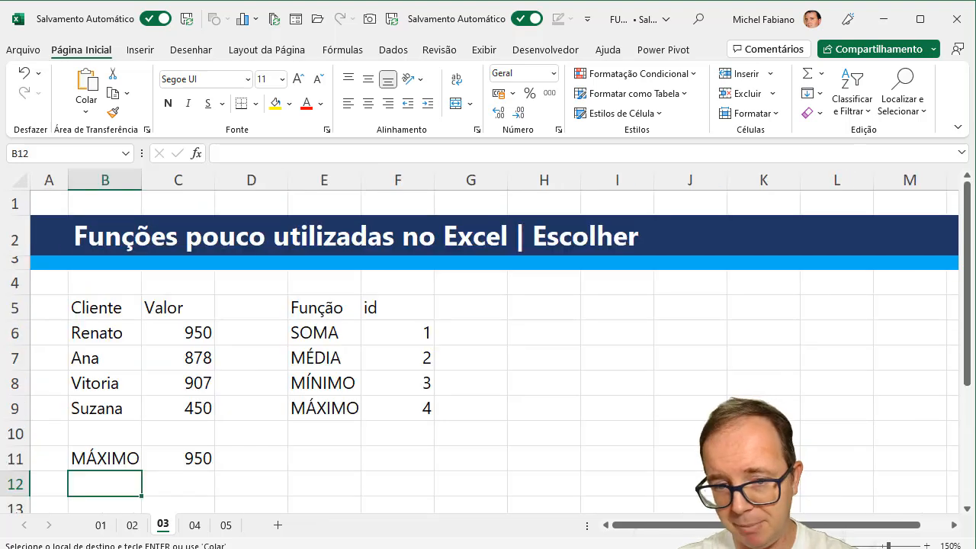
left_click(855, 545)
left_click(856, 545)
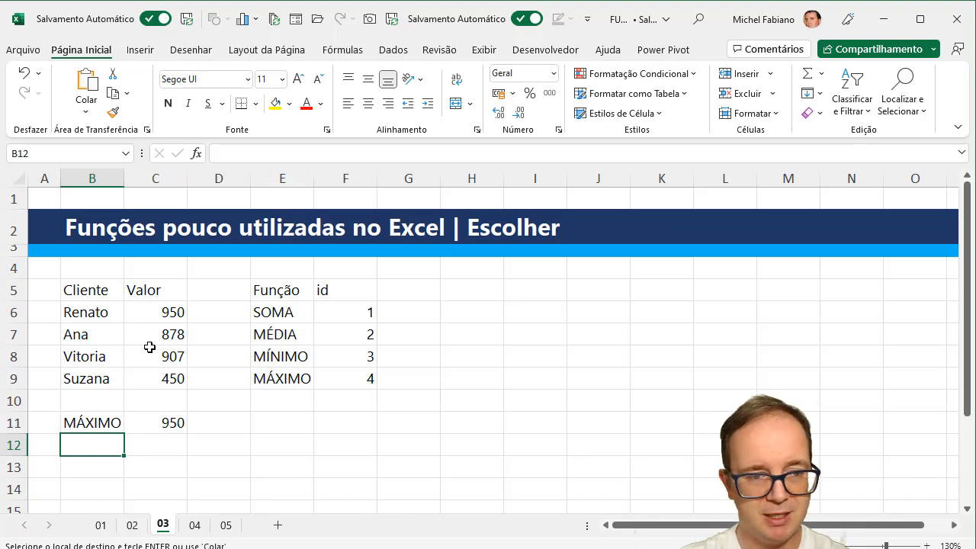
left_click(96, 424)
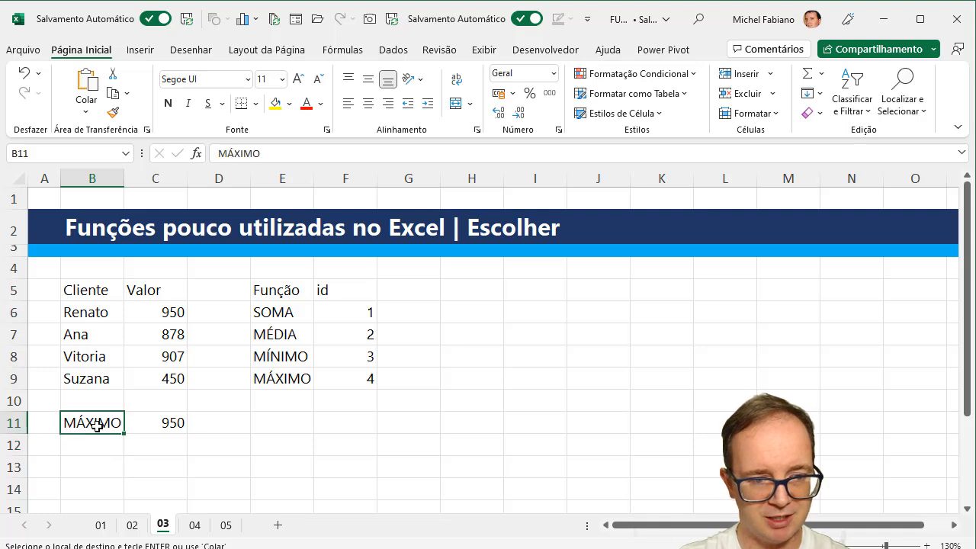
type("Média")
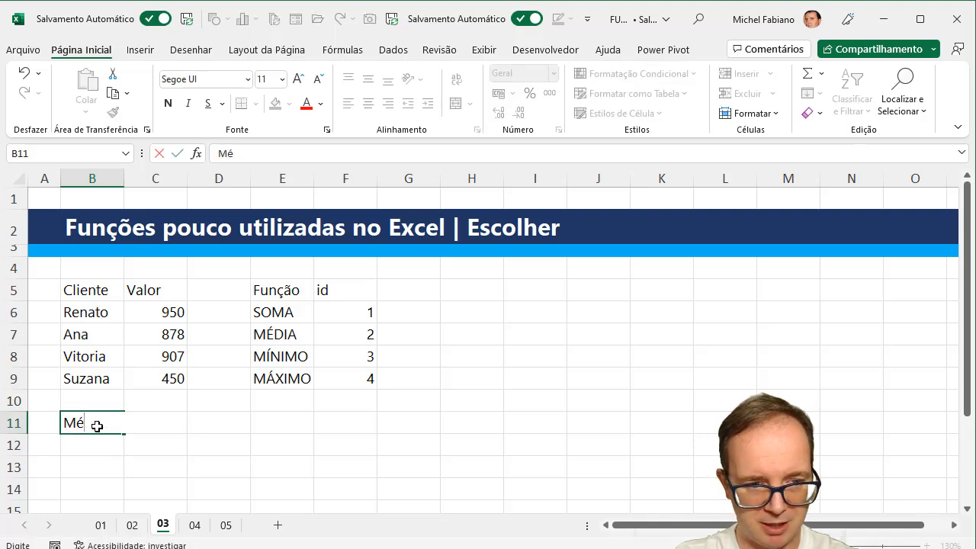
key("Return")
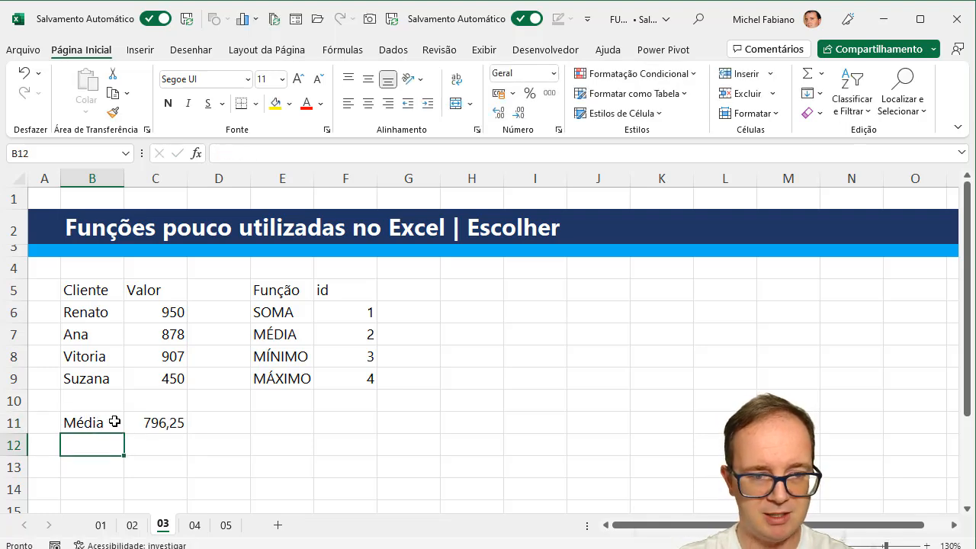
Replace the function name in B11 with máximo
left_click(105, 422)
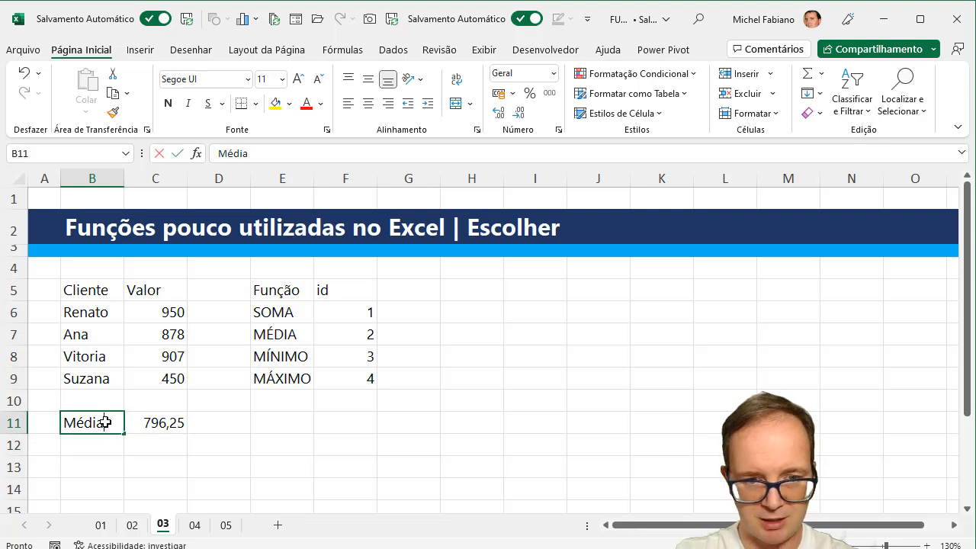
type("=máximo")
key("BackSpace")
key("BackSpace")
key("BackSpace")
key("BackSpace")
key("BackSpace")
key("BackSpace")
key("BackSpace")
type("máximo")
key("Return")
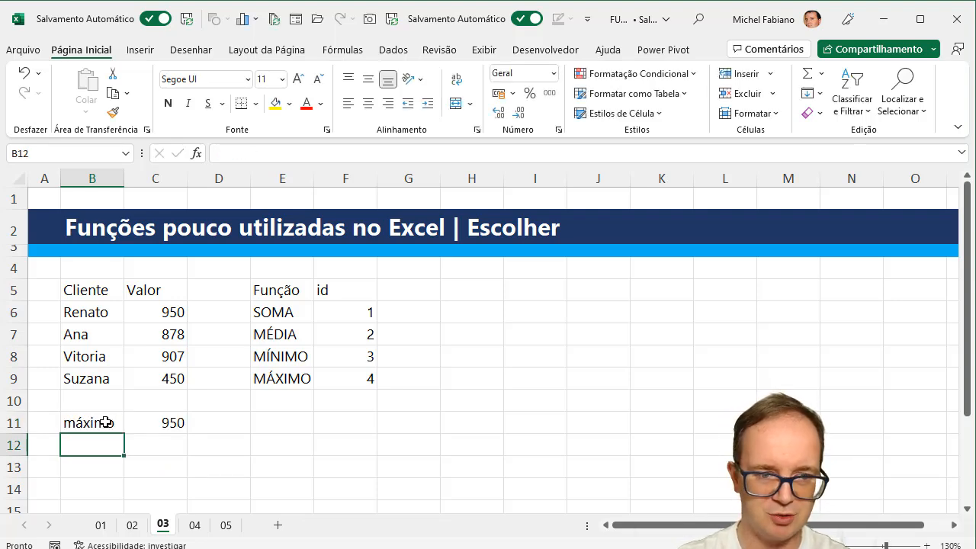
Examine the arguments and referenced ranges of the ESCOLHER formula in C11
left_click(169, 423)
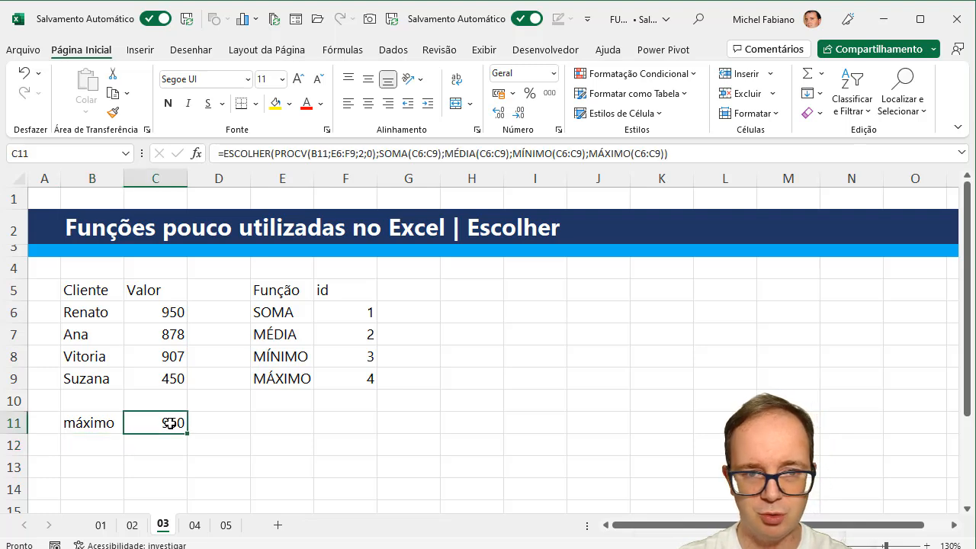
double_click(169, 423)
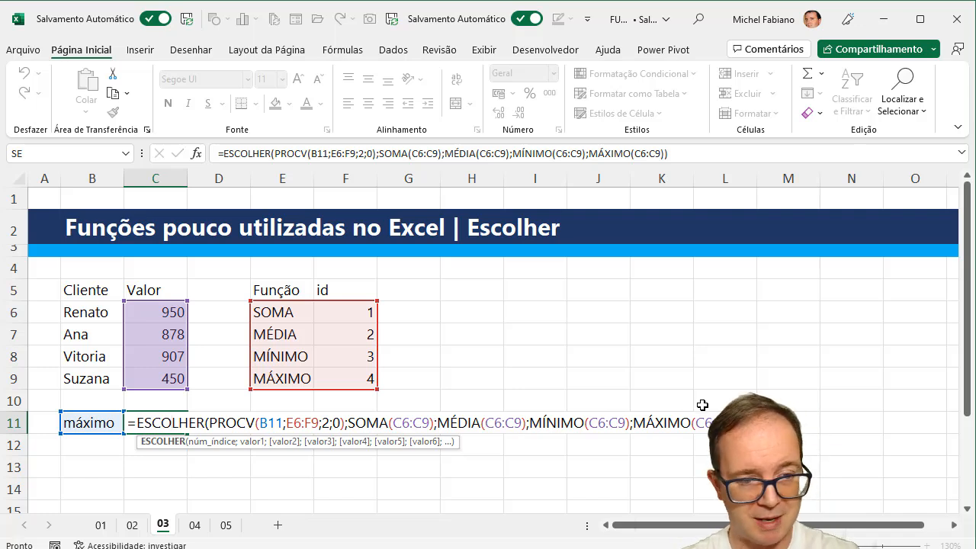
key("Escape")
Clear the function name and the ESCOLHER formula from B11:C11
left_click(100, 424)
left_click_drag(114, 424, 157, 425)
key("Delete")
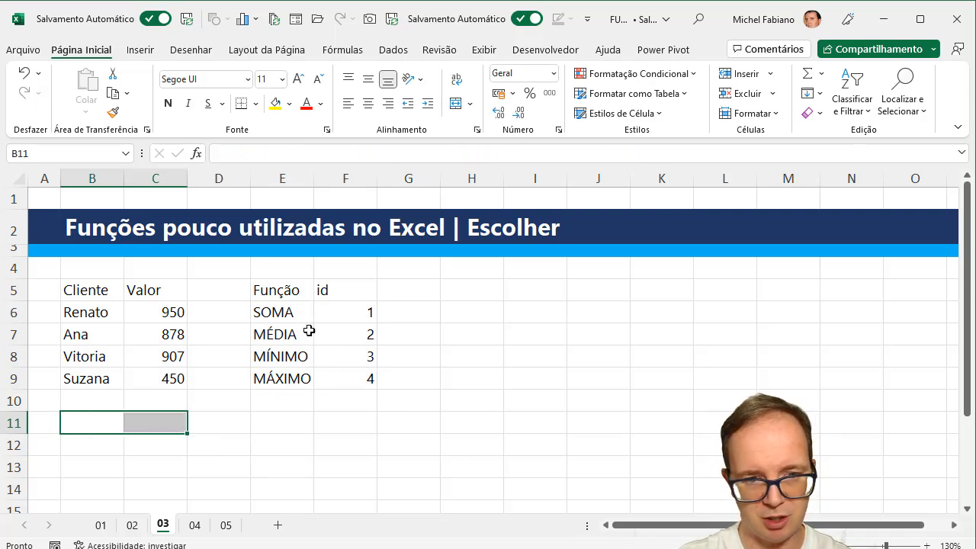
Format the header cells B5:C5 with a black fill and white bold text
left_click_drag(84, 289, 136, 288)
left_click(302, 104)
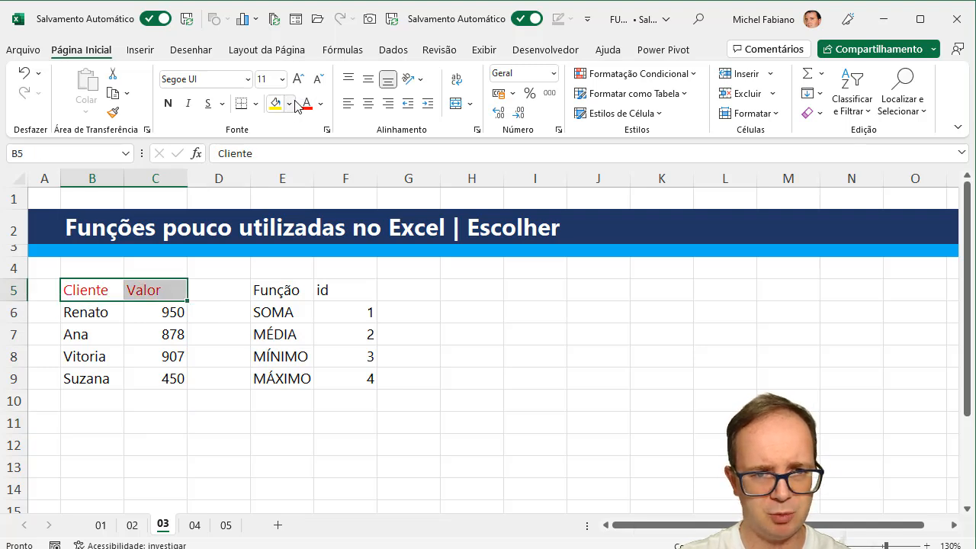
left_click(289, 104)
left_click(291, 207)
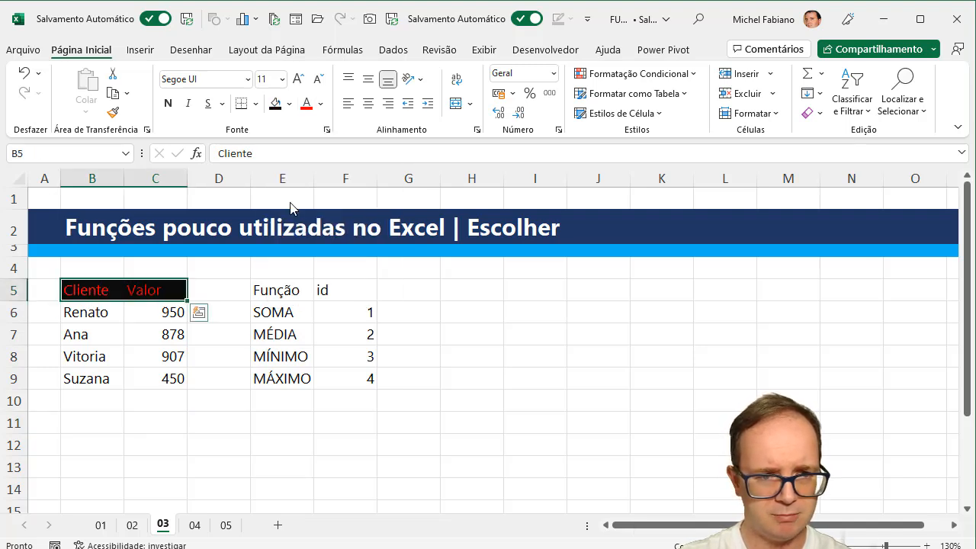
left_click(320, 104)
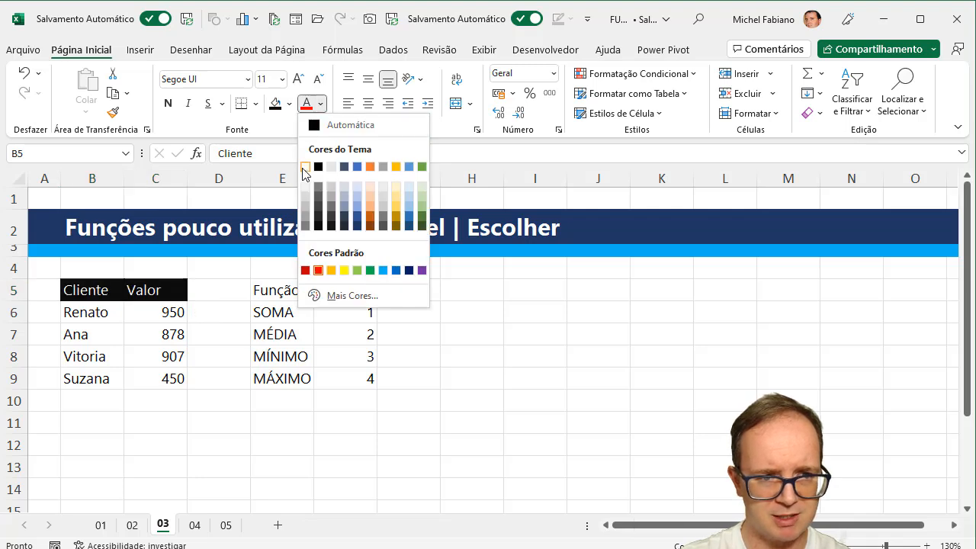
left_click(304, 167)
left_click(168, 103)
Apply all borders to the table B5:C9 and the R$ accounting number format to the values in C6:C9
left_click_drag(103, 289, 161, 374)
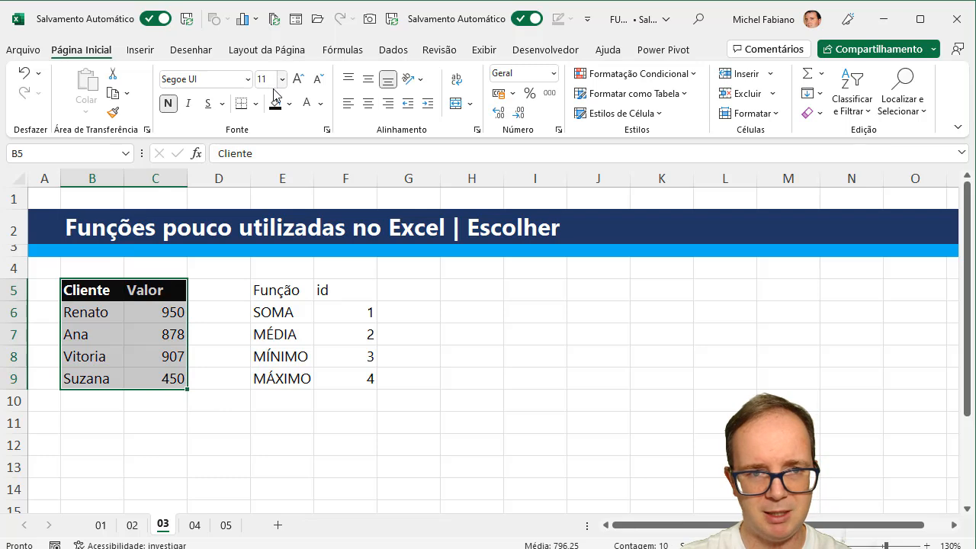
left_click(255, 104)
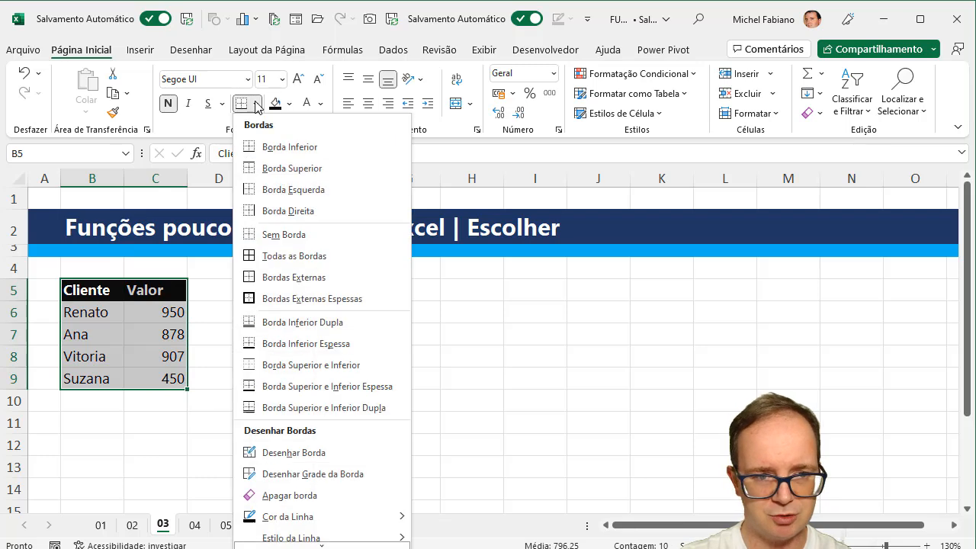
left_click(282, 259)
left_click_drag(170, 310, 163, 376)
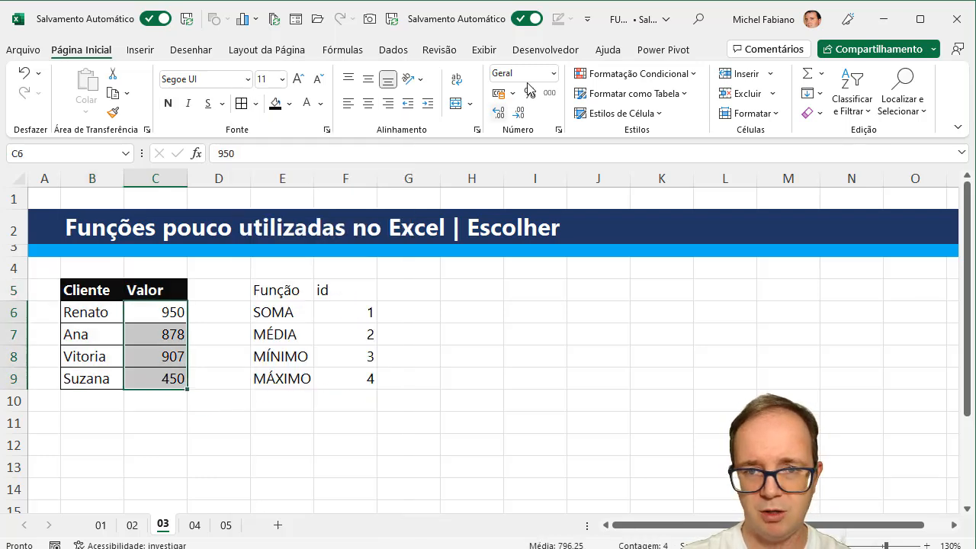
left_click(499, 94)
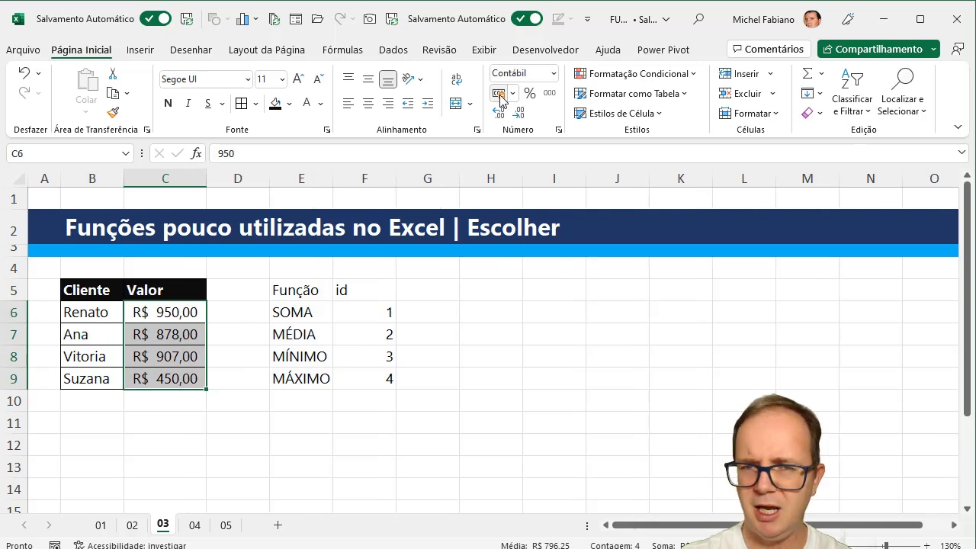
Add list data validation to B11 with the function names in =$E$6:$E$9 as its source
left_click(88, 427)
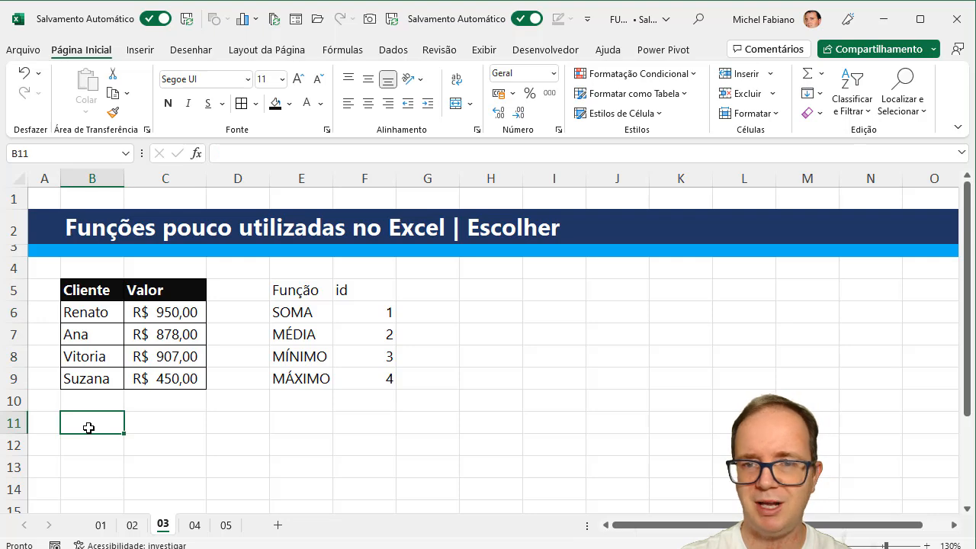
scroll(409, 49, "down", 1)
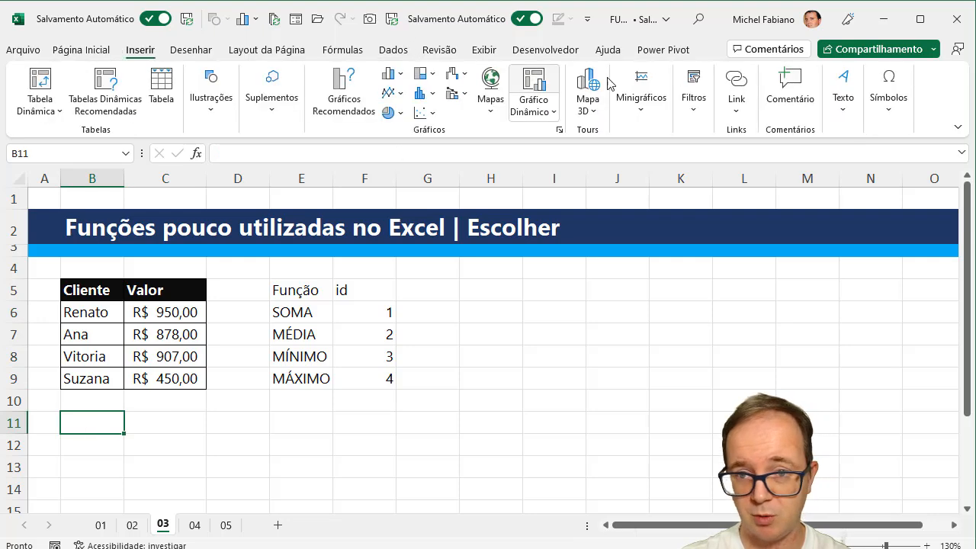
left_click(393, 50)
left_click(663, 112)
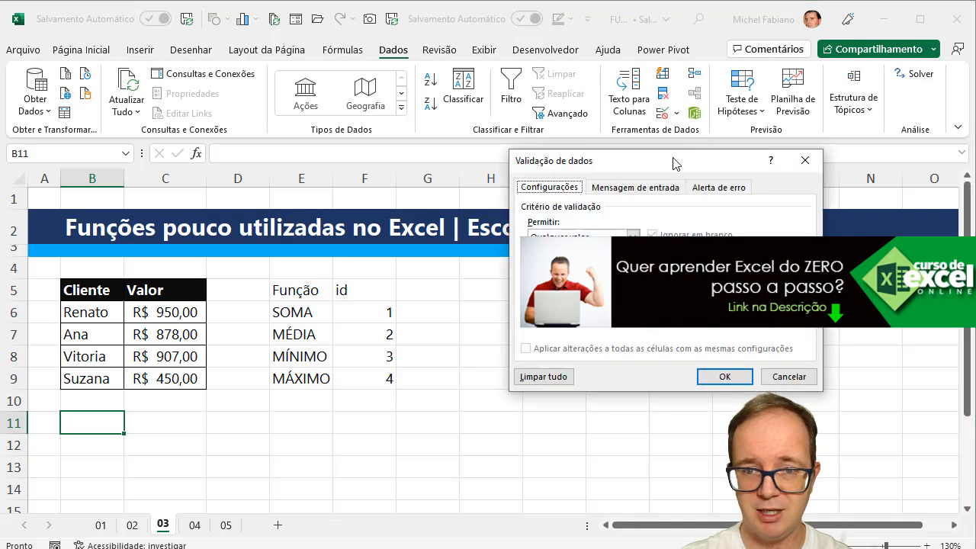
left_click(583, 236)
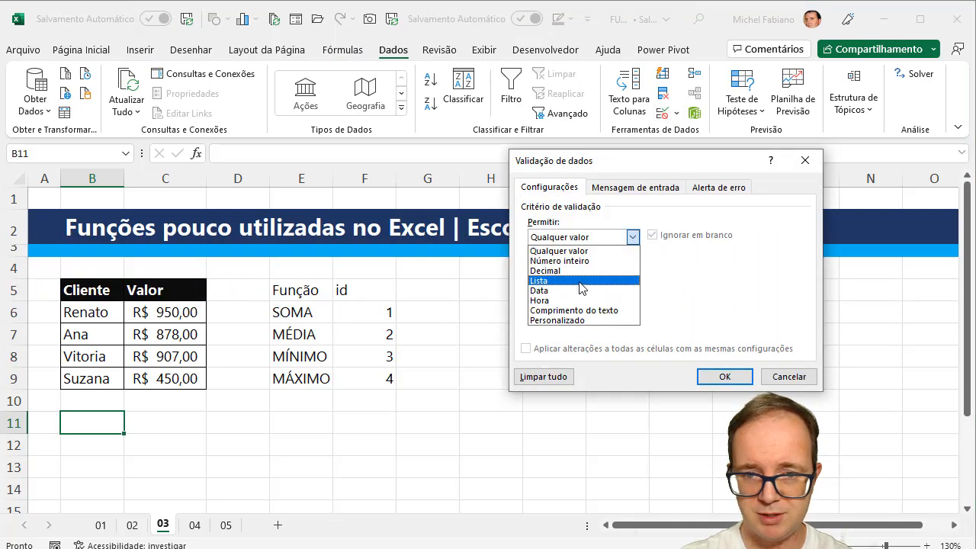
left_click(579, 282)
left_click(632, 297)
left_click_drag(305, 313, 305, 378)
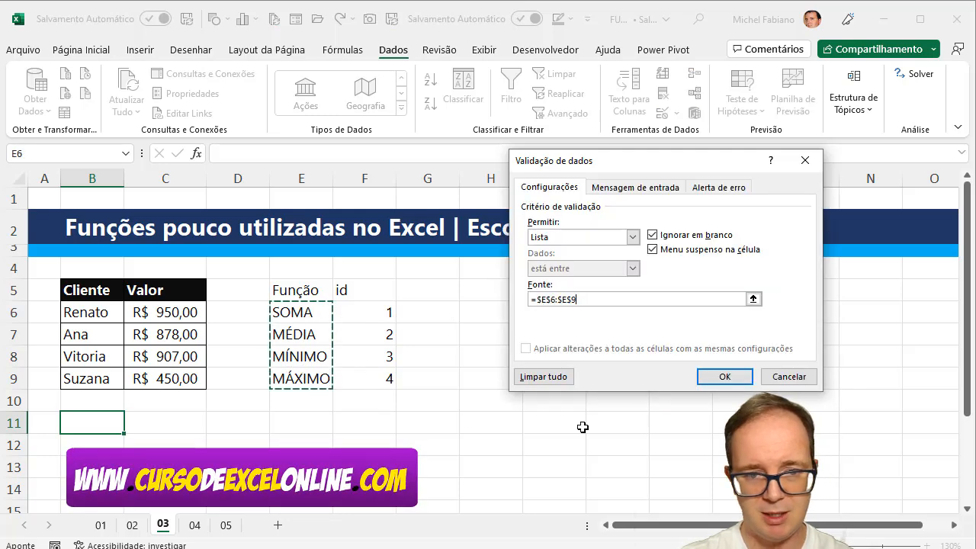
left_click(705, 376)
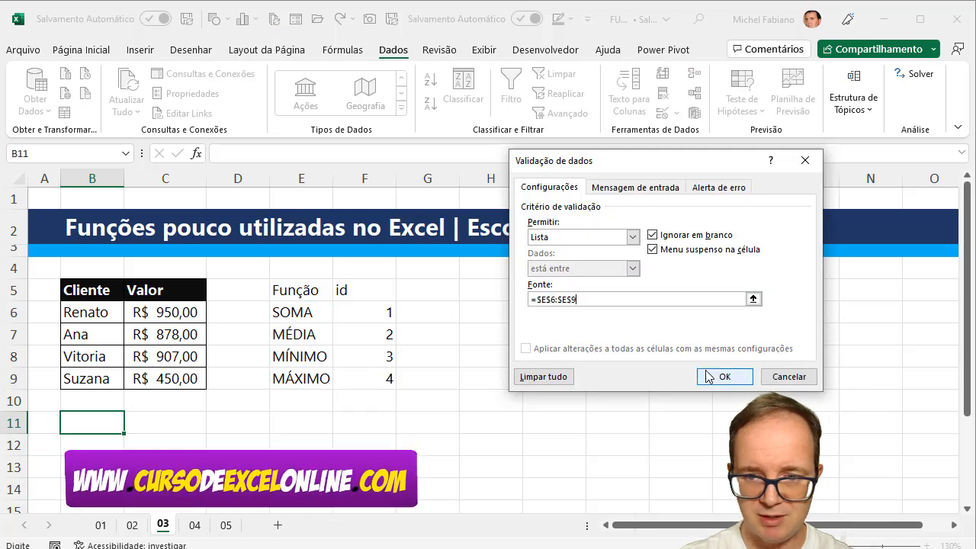
left_click(705, 376)
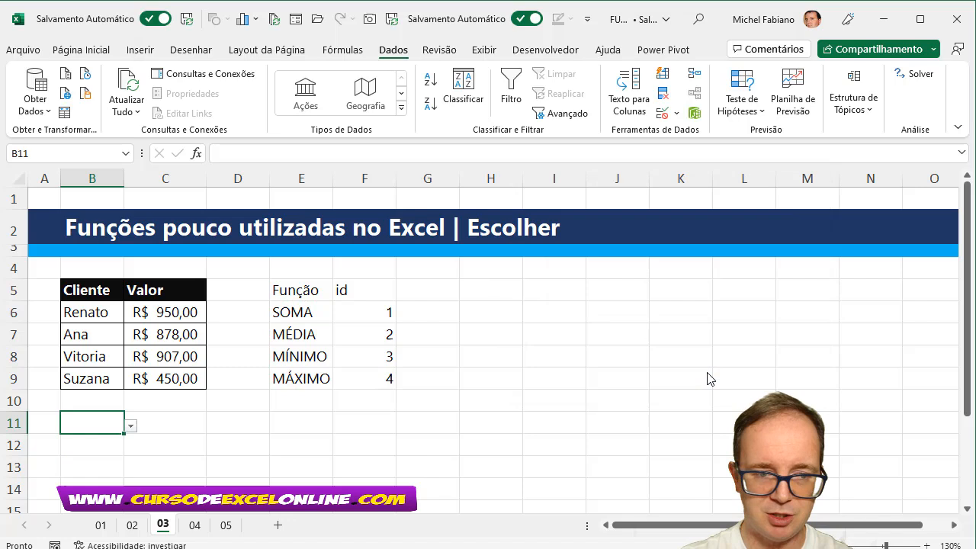
Try the drop-down list in B11 by choosing SOMA, and switch the choice to MÉDIA
left_click(132, 426)
left_click(109, 441)
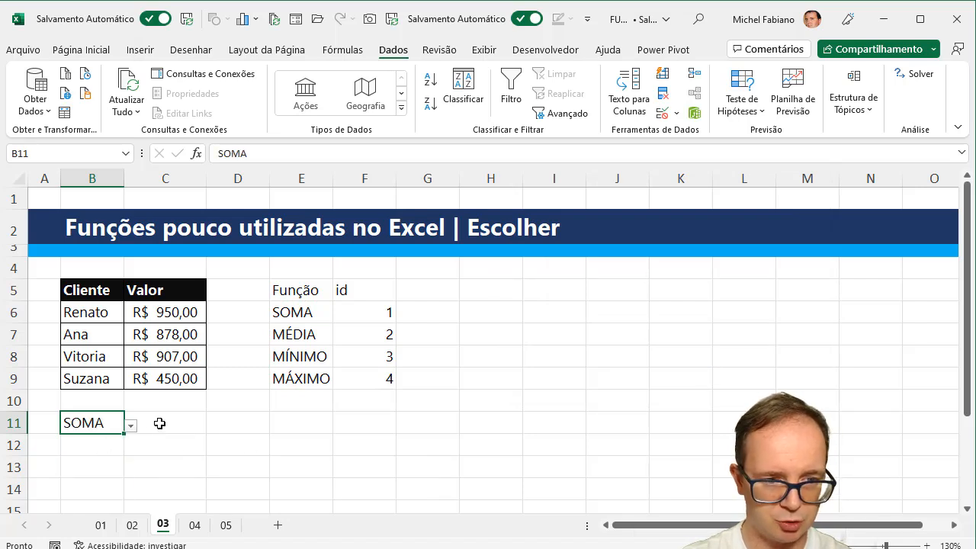
left_click(162, 423)
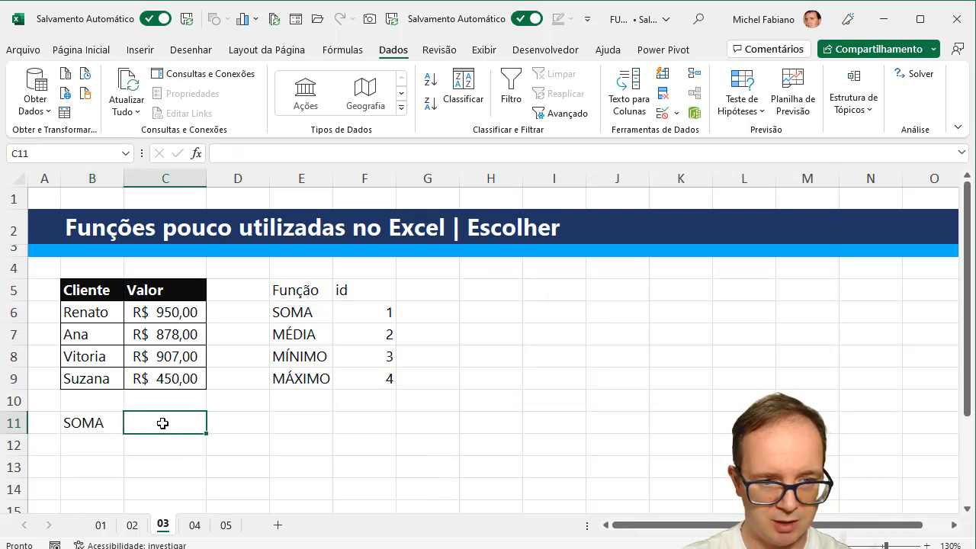
left_click(94, 423)
left_click(131, 426)
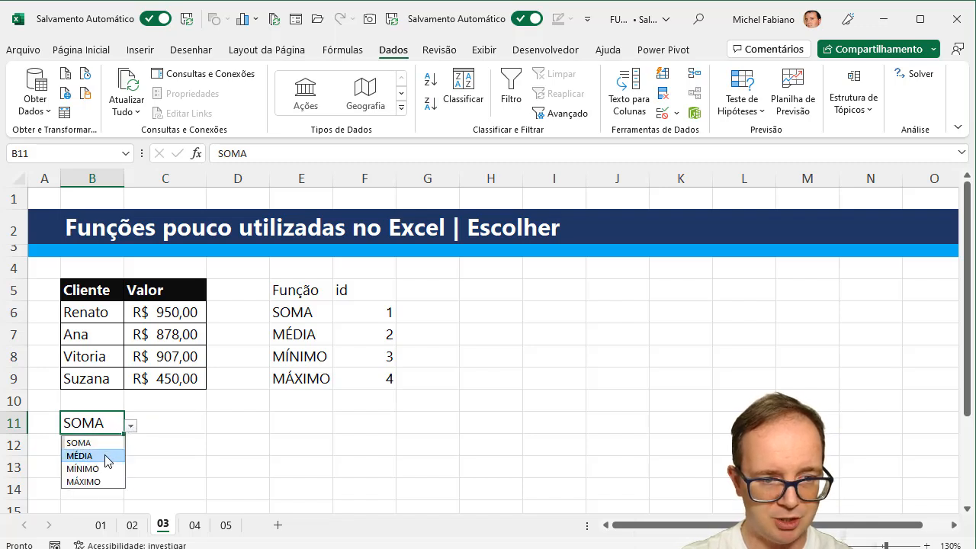
left_click(107, 456)
Start an ESCOLHER formula in C11 with procv(B11;E6:F9;2;0) as its index number
left_click(187, 421)
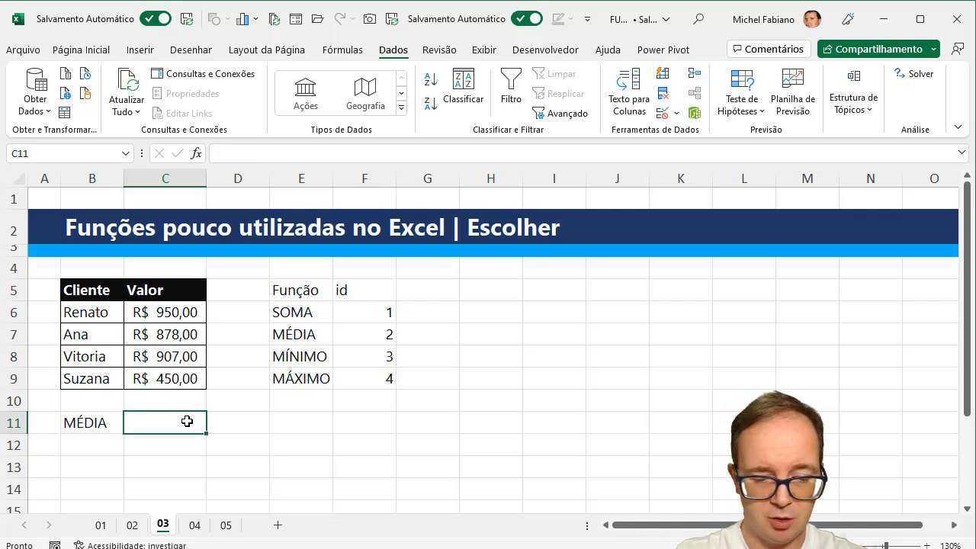
type("=escol")
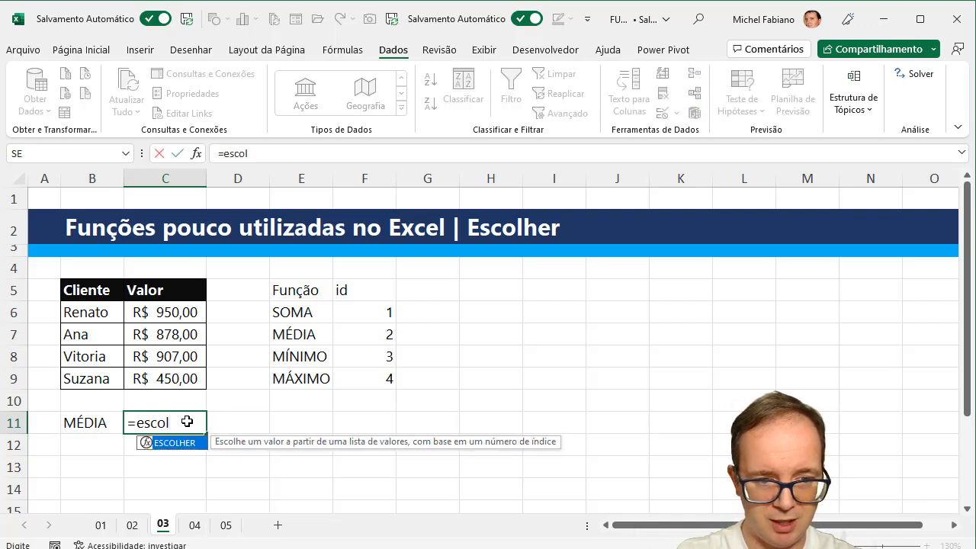
type("her(")
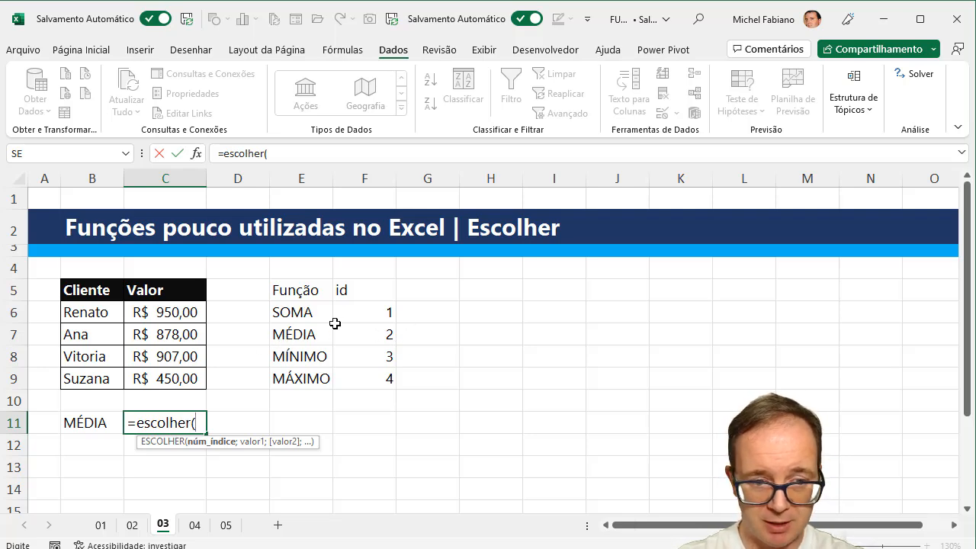
type("procv")
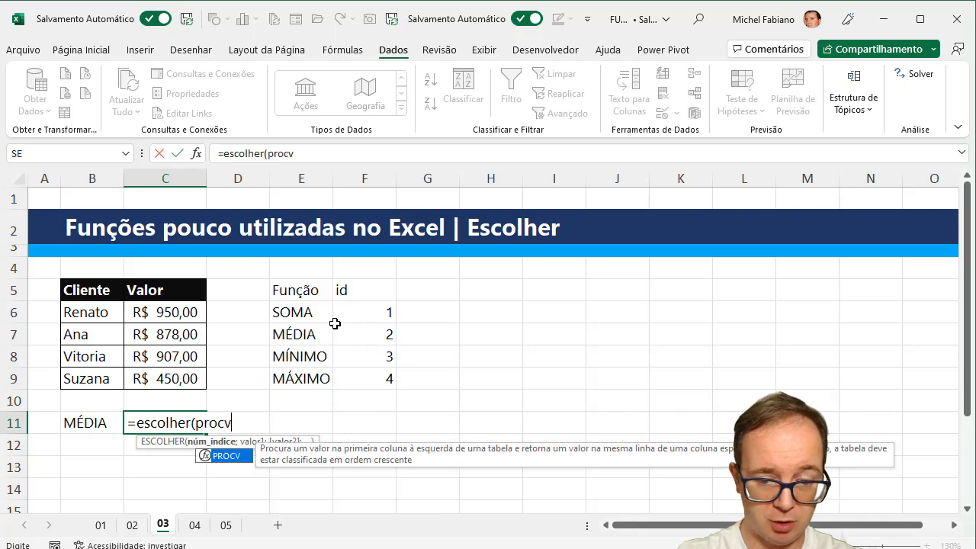
type("(")
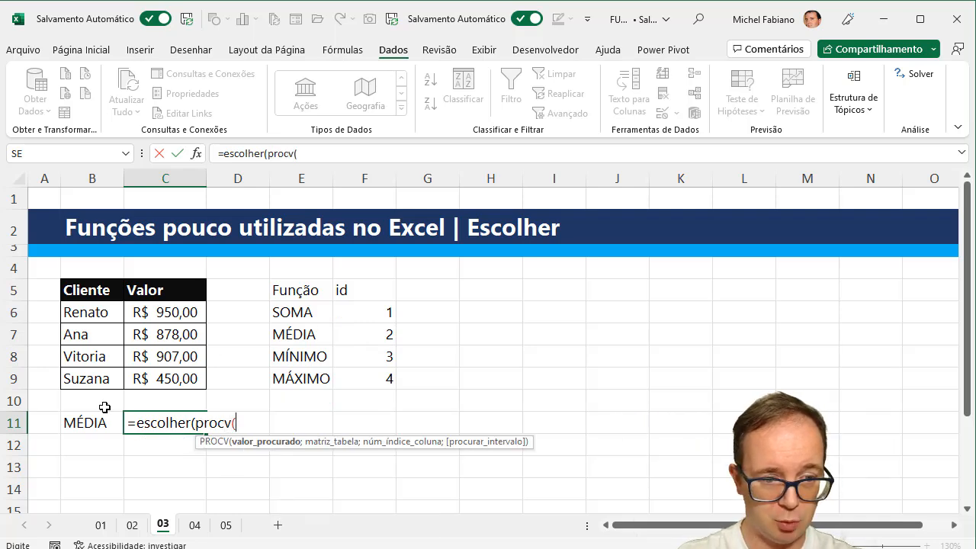
left_click(80, 424)
type(";")
left_click_drag(294, 314, 363, 374)
type(";")
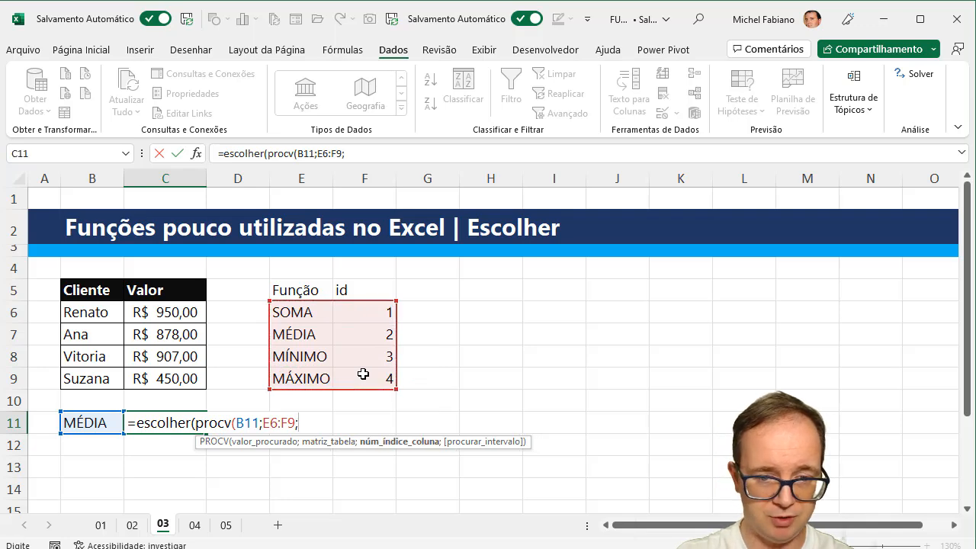
type("2")
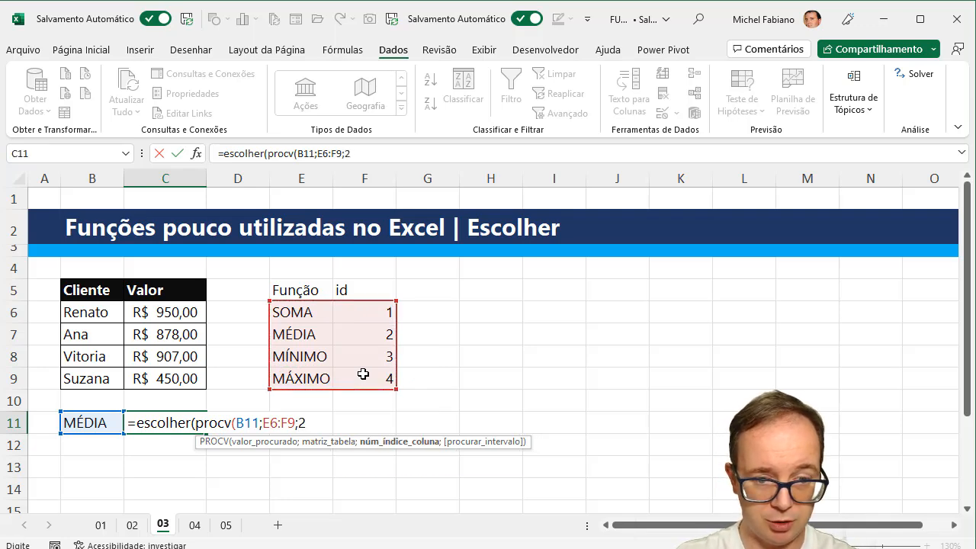
type(";0)")
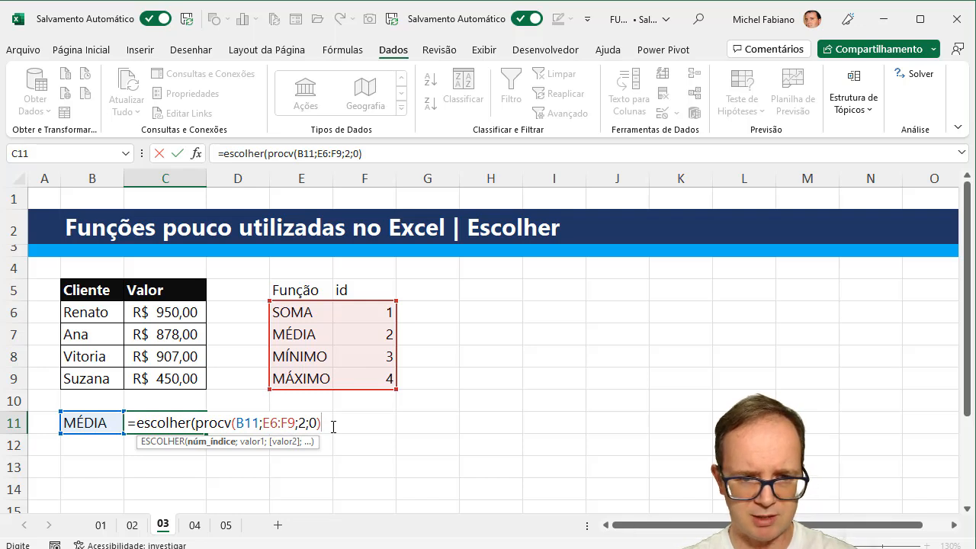
Add soma(C6:C9) and média(C6:C9) as the first two values of the ESCOLHER formula
type(";")
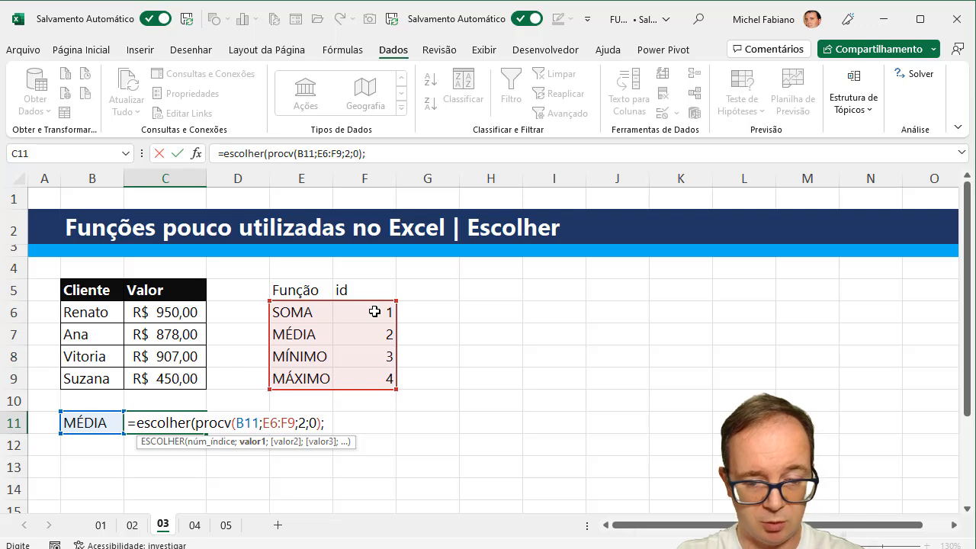
type("soma(")
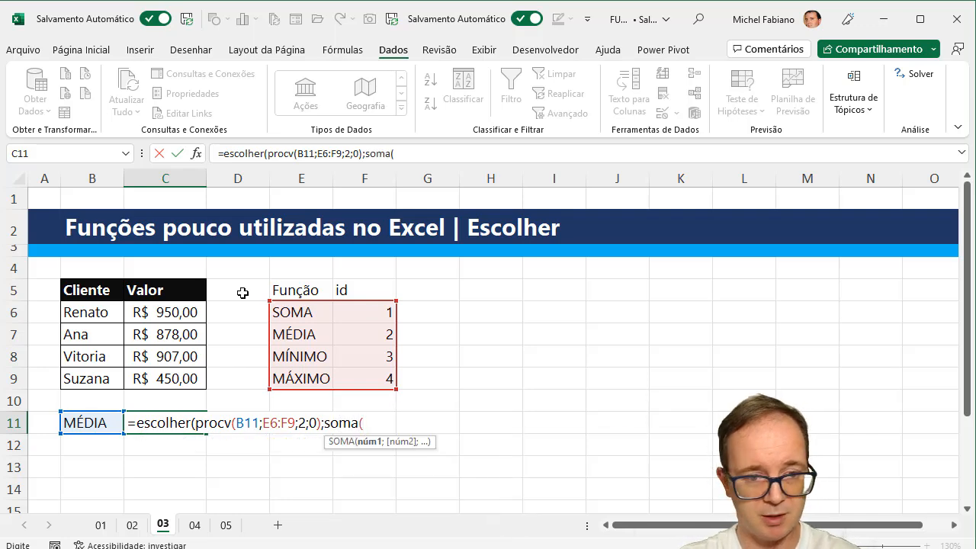
left_click_drag(190, 312, 186, 381)
type(");")
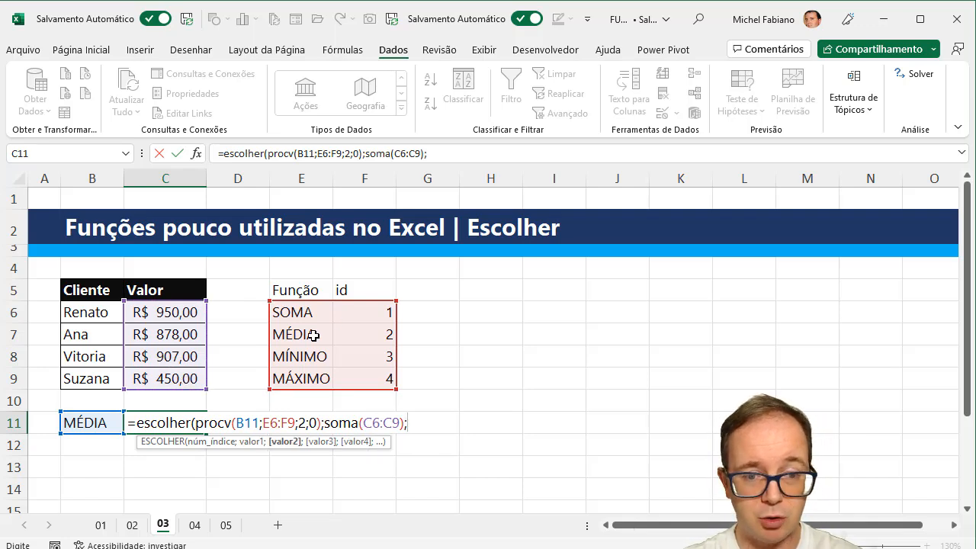
type("média(")
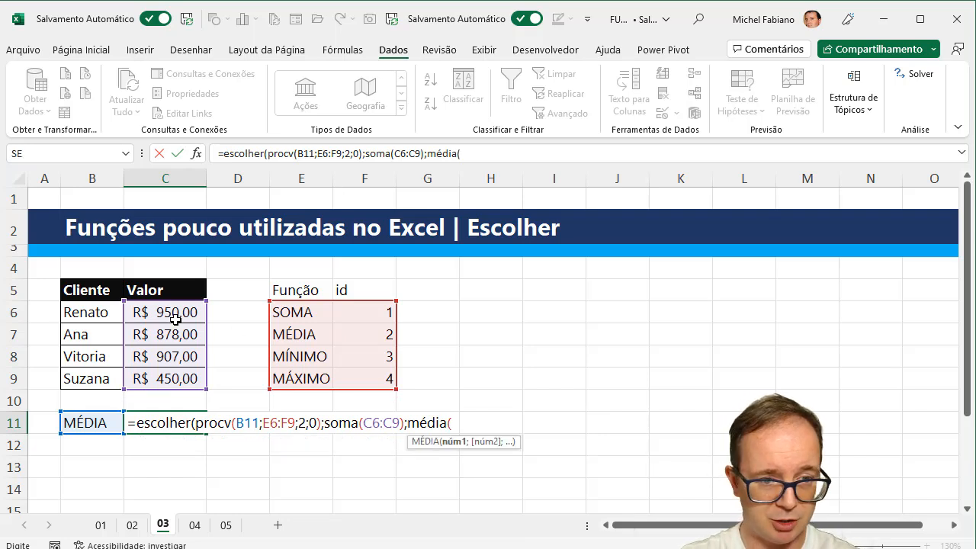
left_click_drag(171, 313, 175, 376)
type(");")
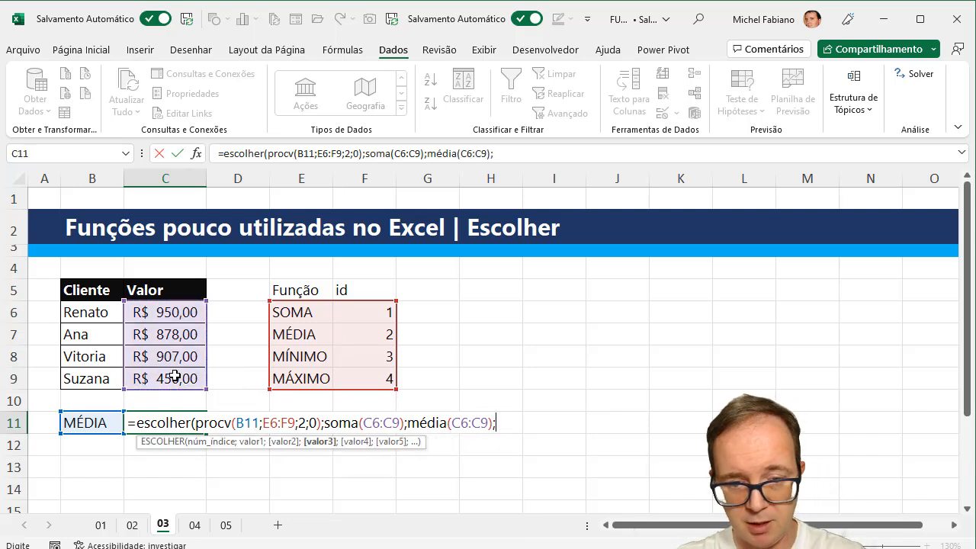
Complete the ESCOLHER formula in C11 with mínimo(C6:C9) and máximo(C6:C9) as its third and fourth values
type("mínimo(")
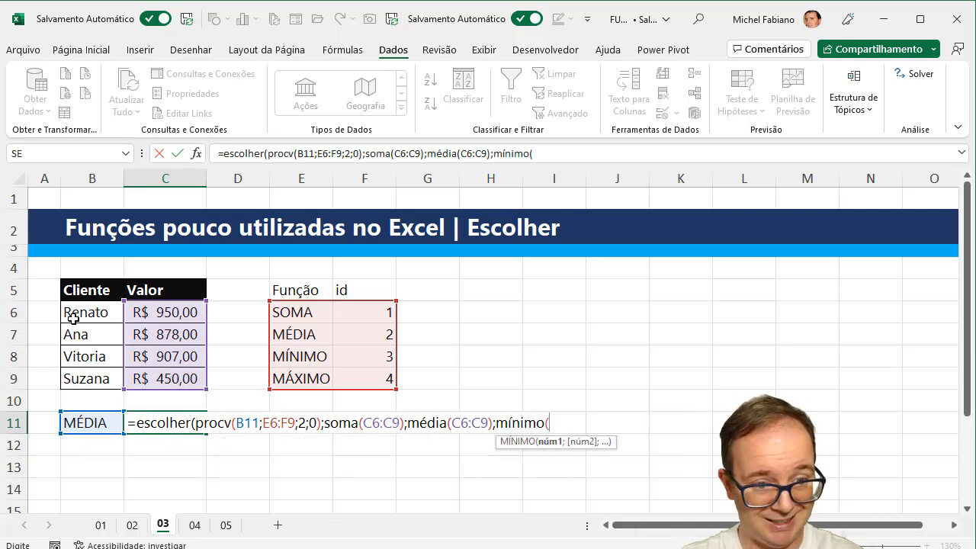
left_click_drag(175, 312, 175, 372)
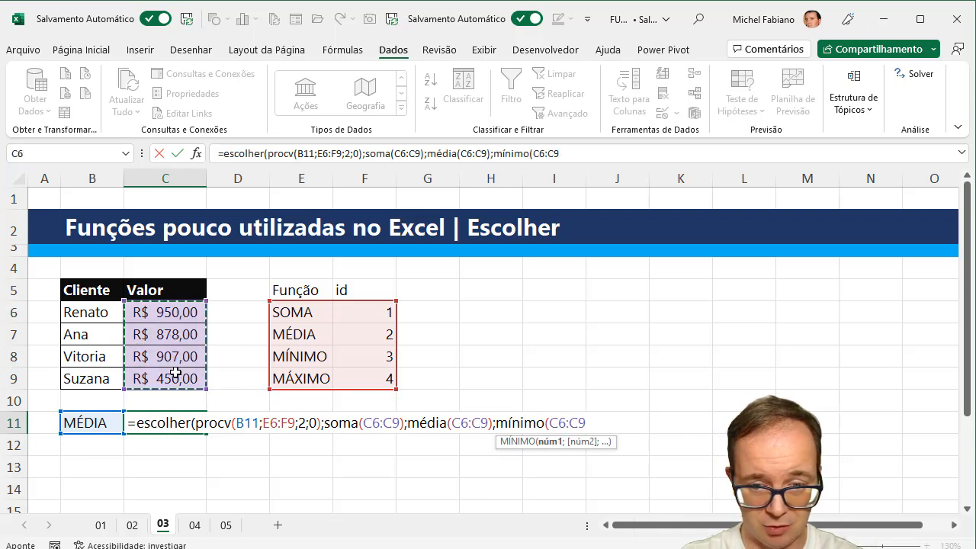
type(");")
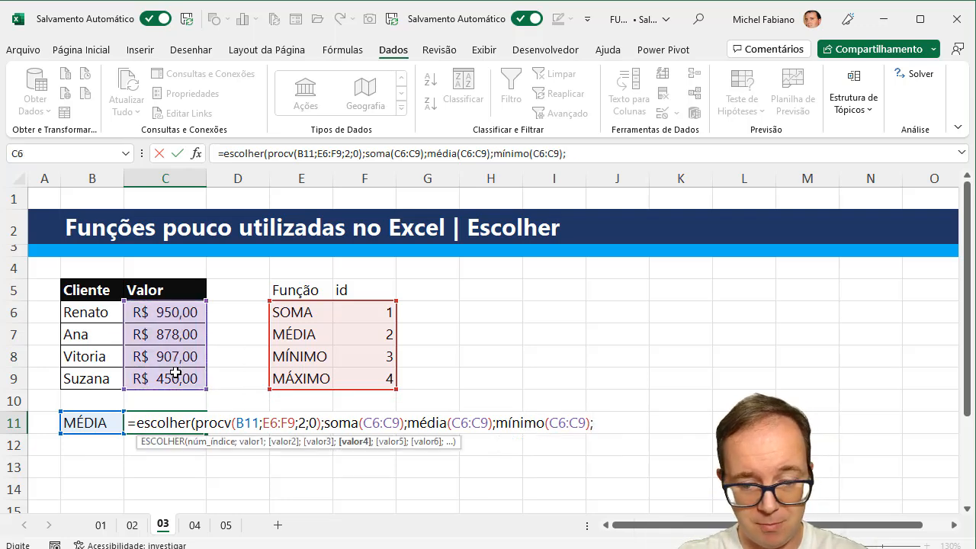
type("máximo(")
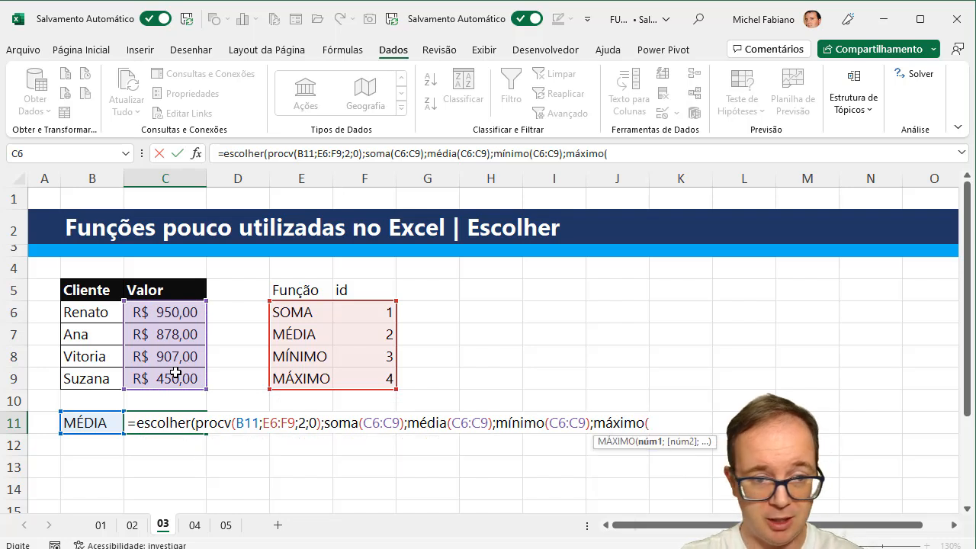
left_click_drag(176, 313, 177, 376)
type(")")
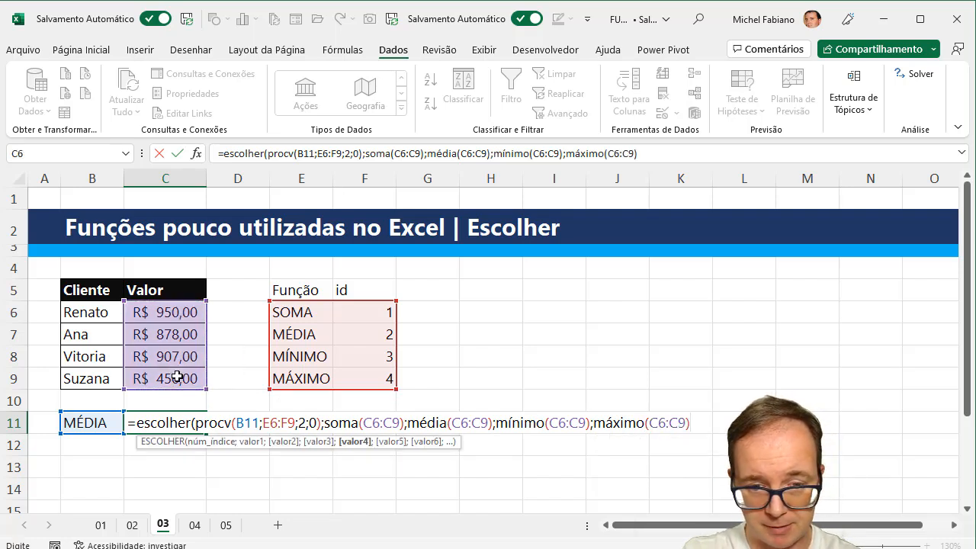
type(")")
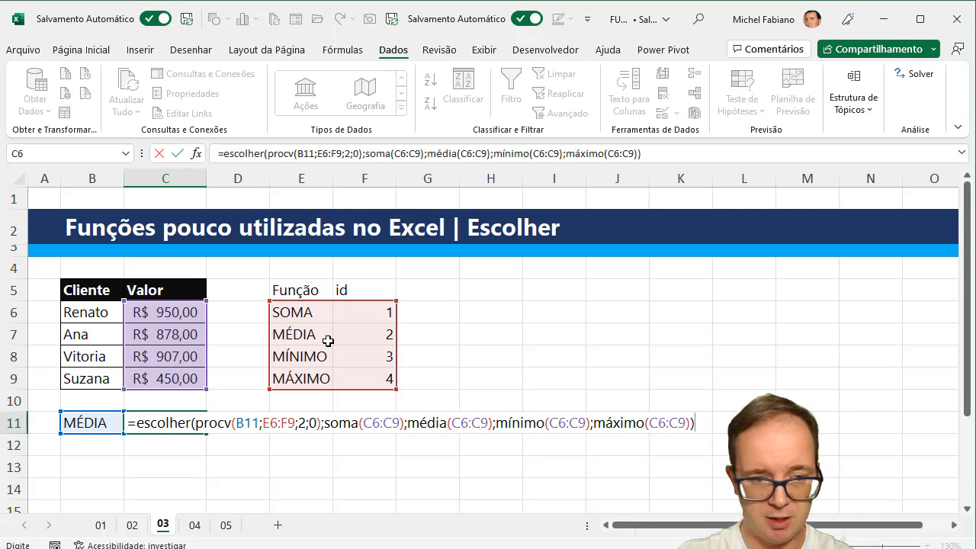
key("Return")
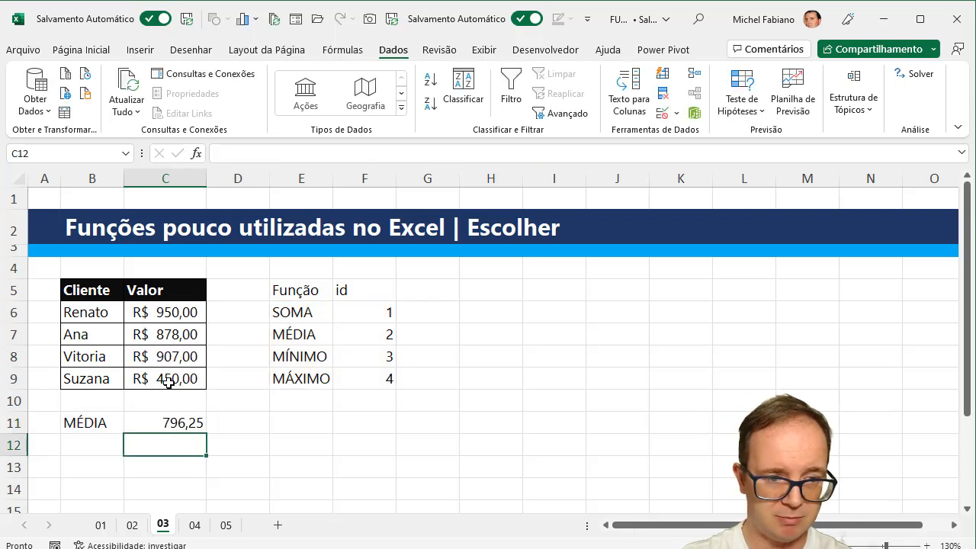
Test the formula by switching the B11 drop-down to SOMA, MÁXIMO and finally MÍNIMO
left_click(113, 421)
left_click(131, 426)
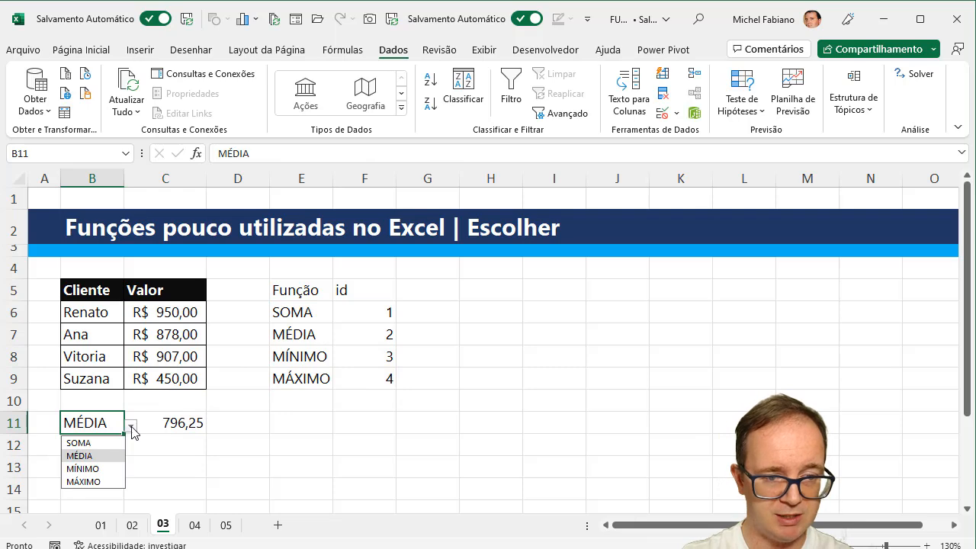
left_click(83, 442)
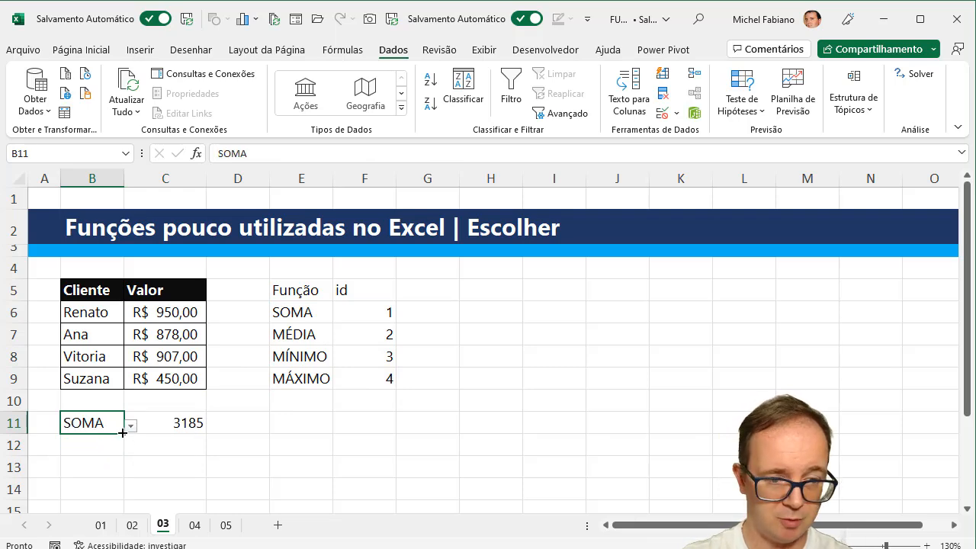
left_click(132, 425)
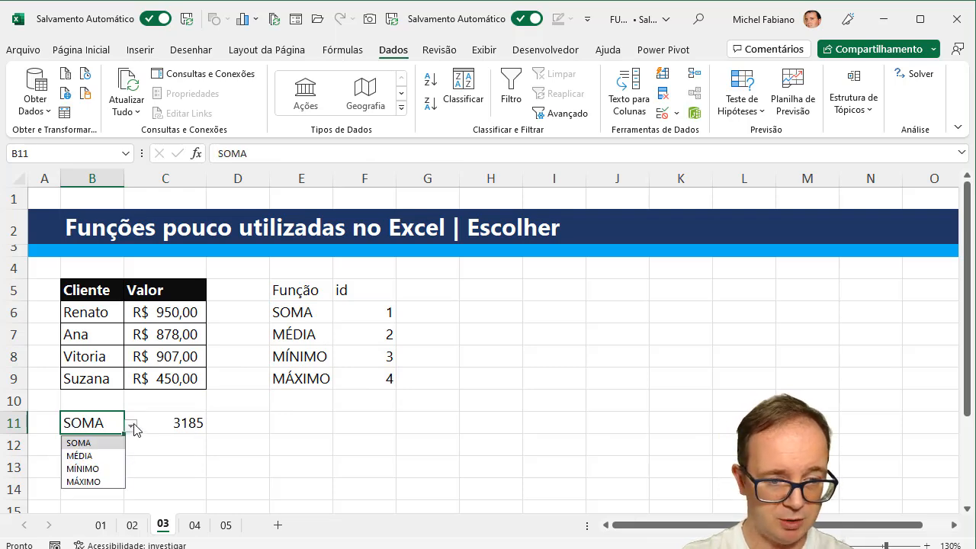
left_click(100, 482)
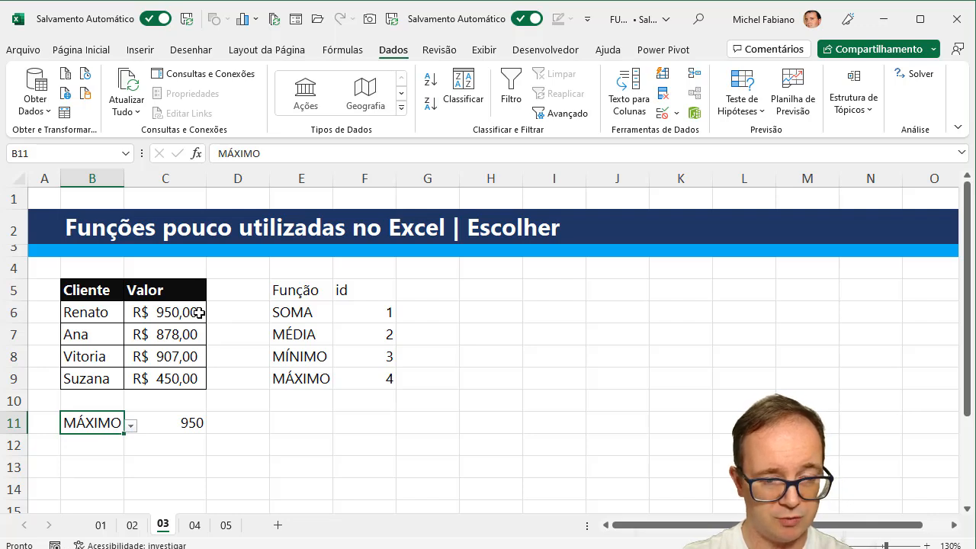
left_click(130, 428)
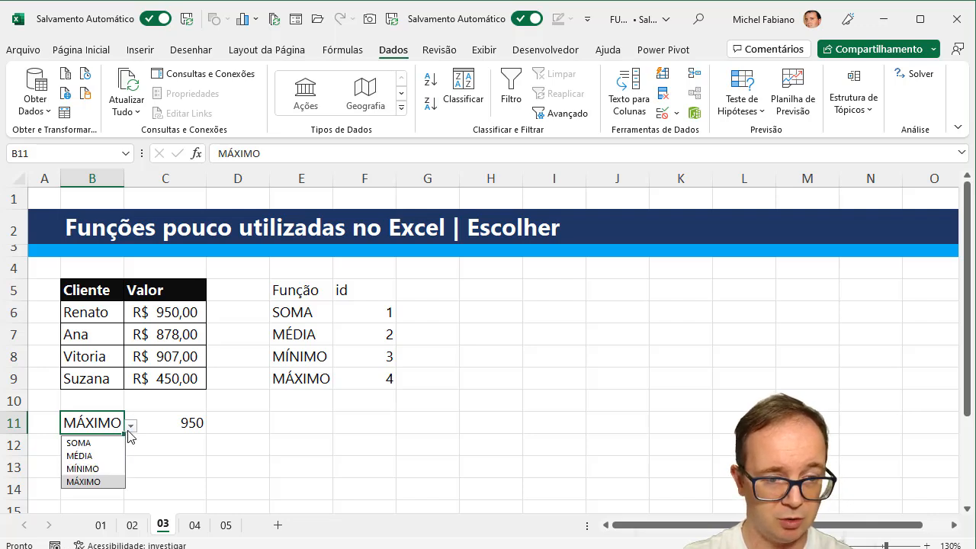
left_click(105, 468)
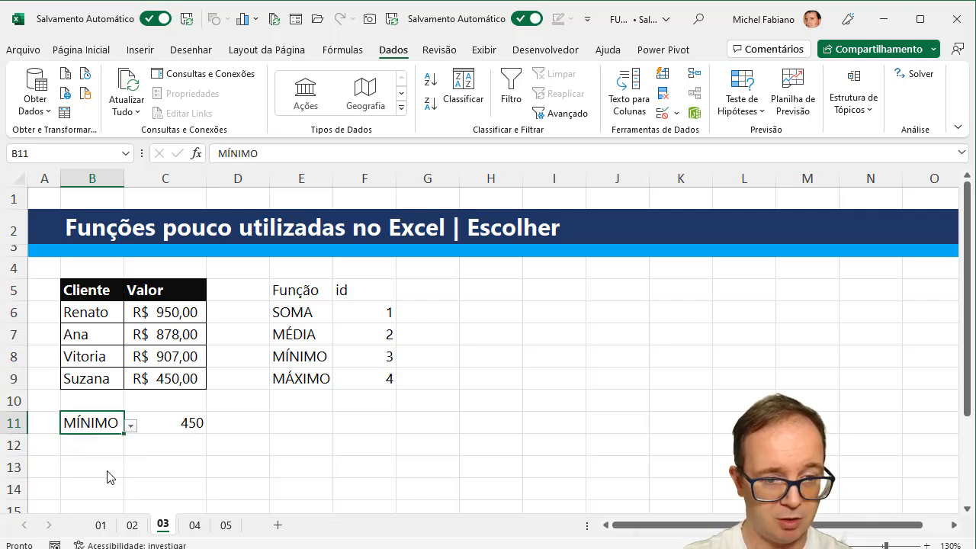
Apply the Contábil (accounting) number format to the result in C11
left_click(199, 426)
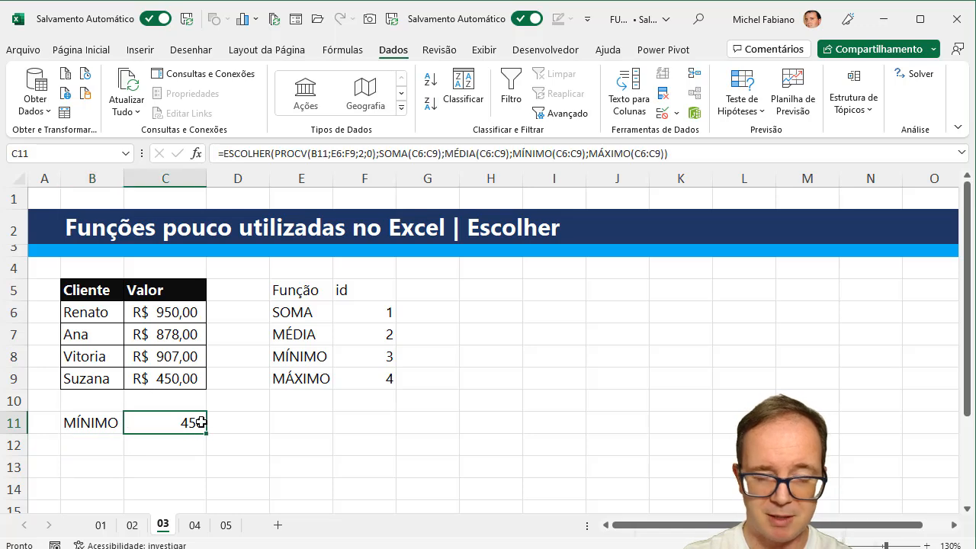
left_click(100, 49)
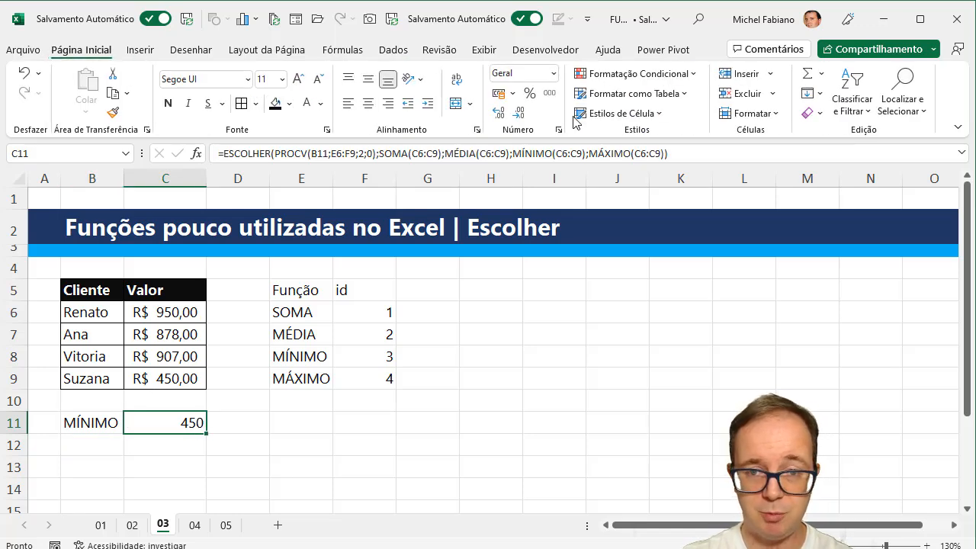
left_click(498, 93)
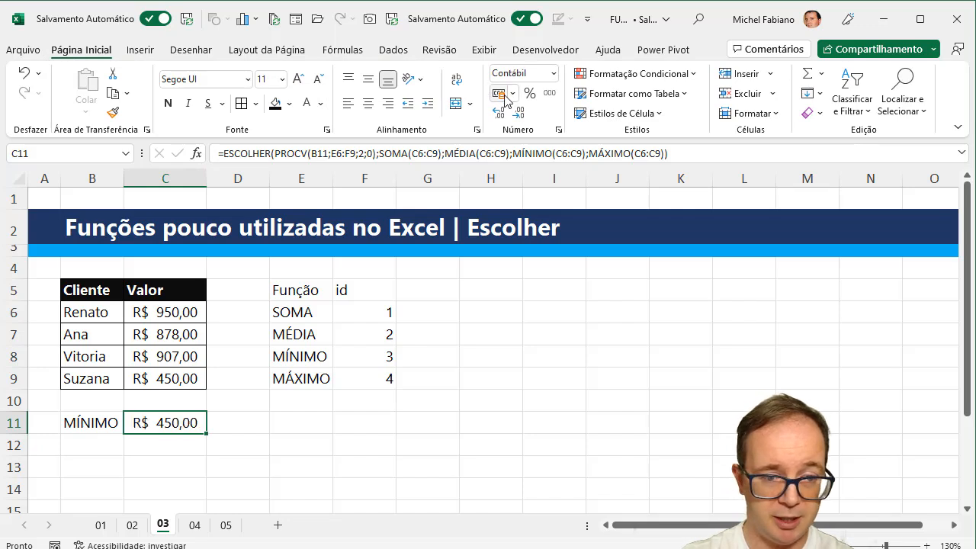
left_click(286, 443)
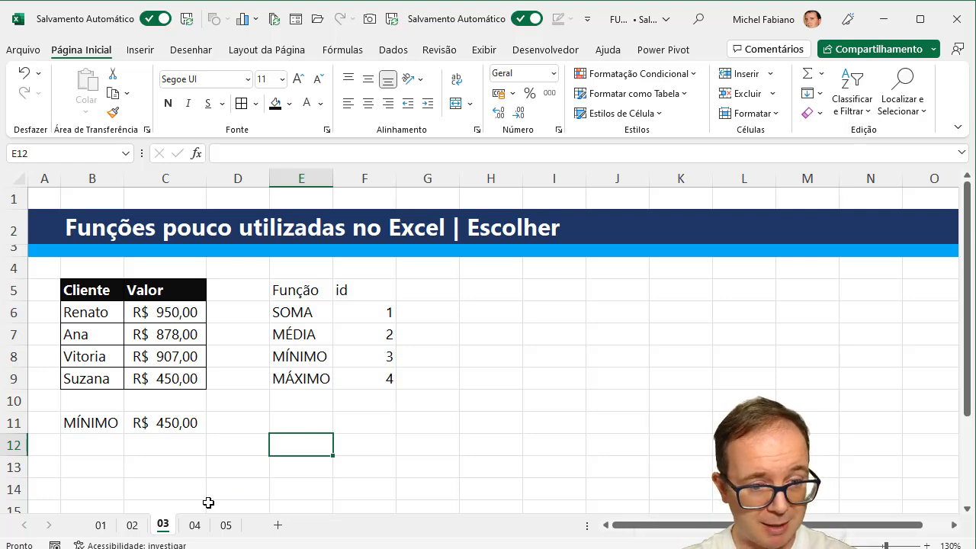
On sheet 04, enter =col(a1) in G8 below the NORTE lookup table
left_click(195, 525)
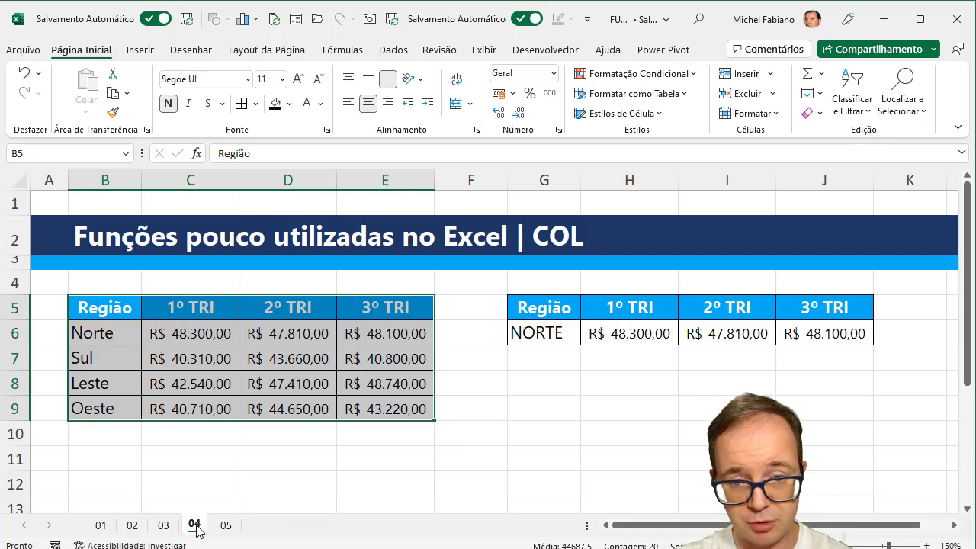
left_click(531, 382)
type("=col(")
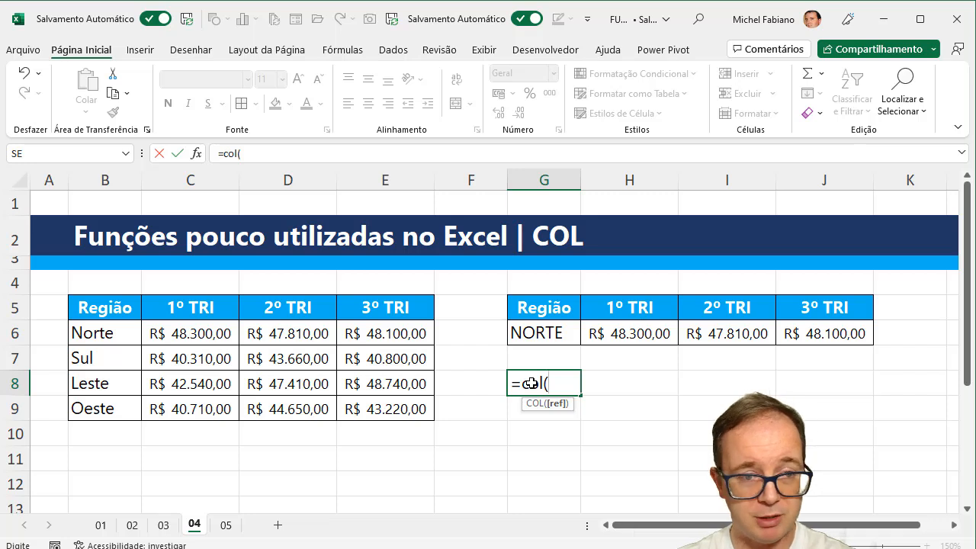
type("a1)")
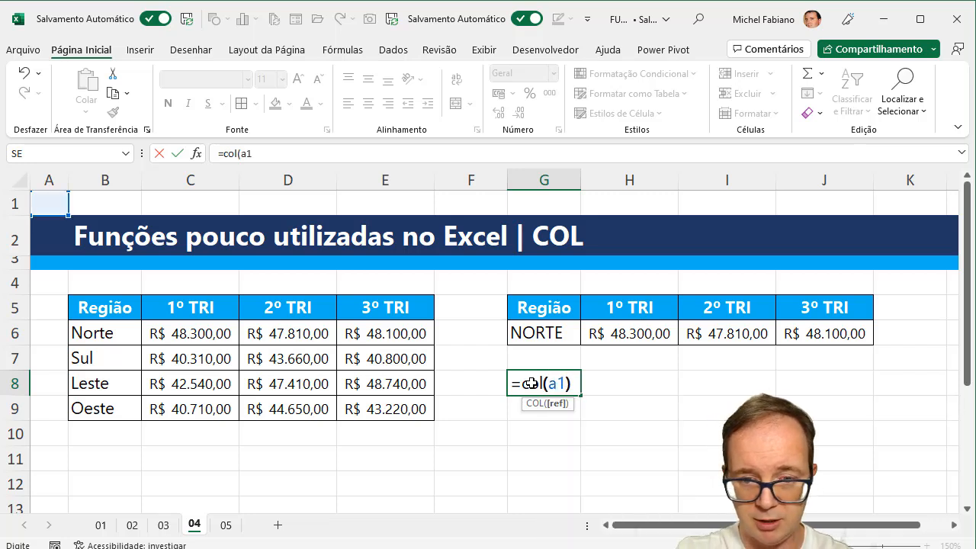
key("Return")
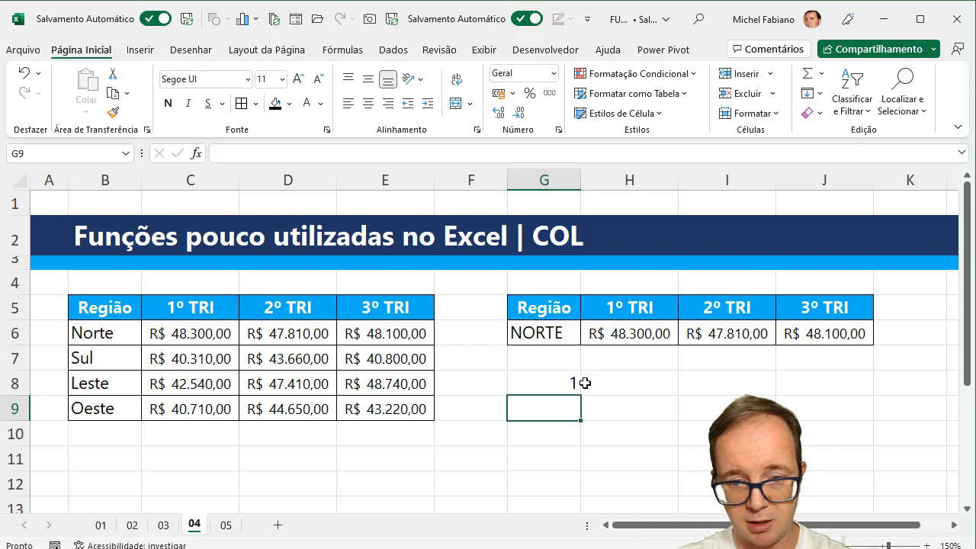
Enter =col(x1) in H8 as a second COL example
left_click(570, 382)
left_click(606, 383)
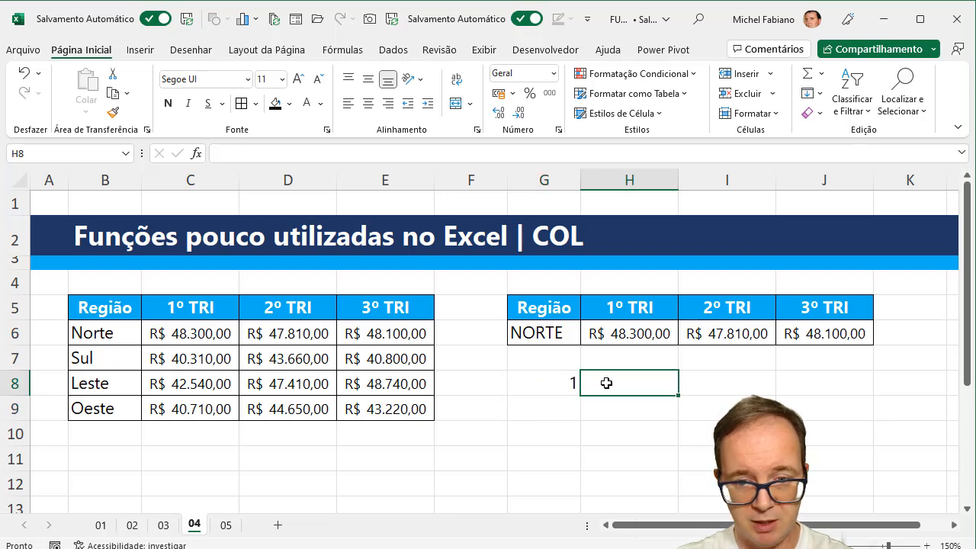
type("col")
key("BackSpace")
key("BackSpace")
key("BackSpace")
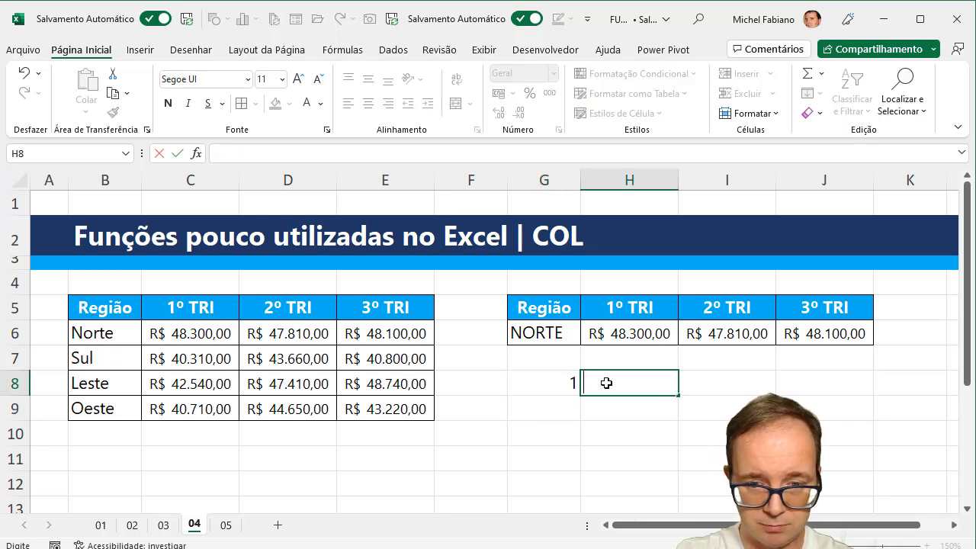
type("=col")
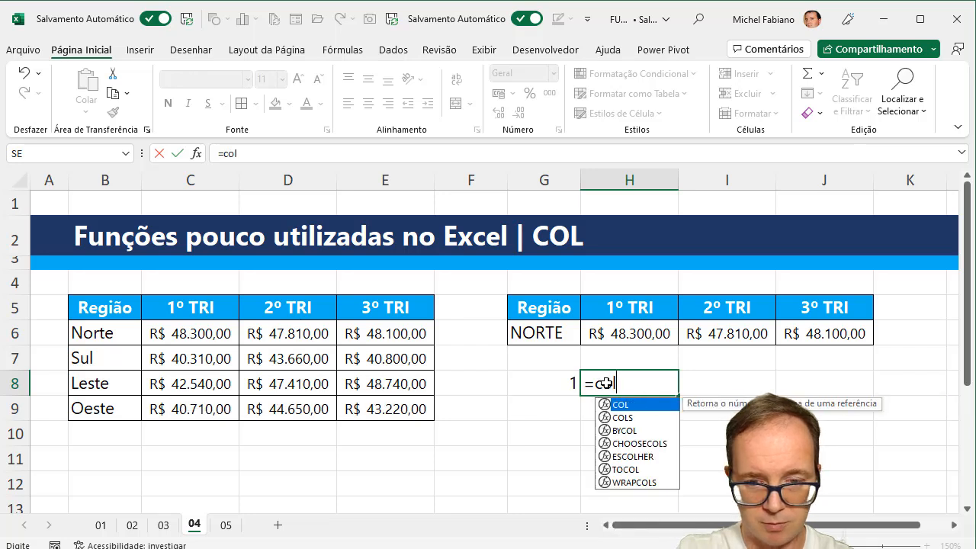
type("(x1)")
key("Return")
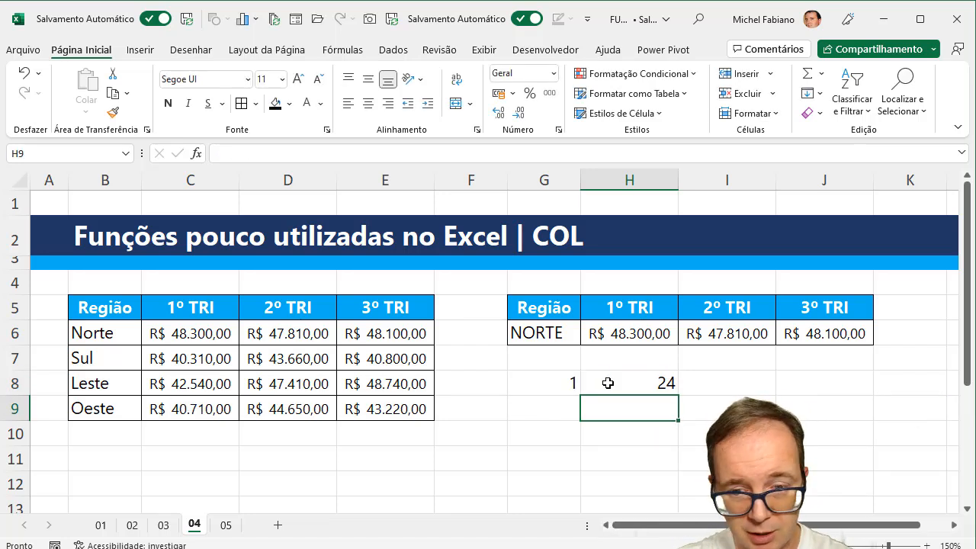
Enter =col(b1) in I8 as a third COL example
left_click(689, 384)
type("=c")
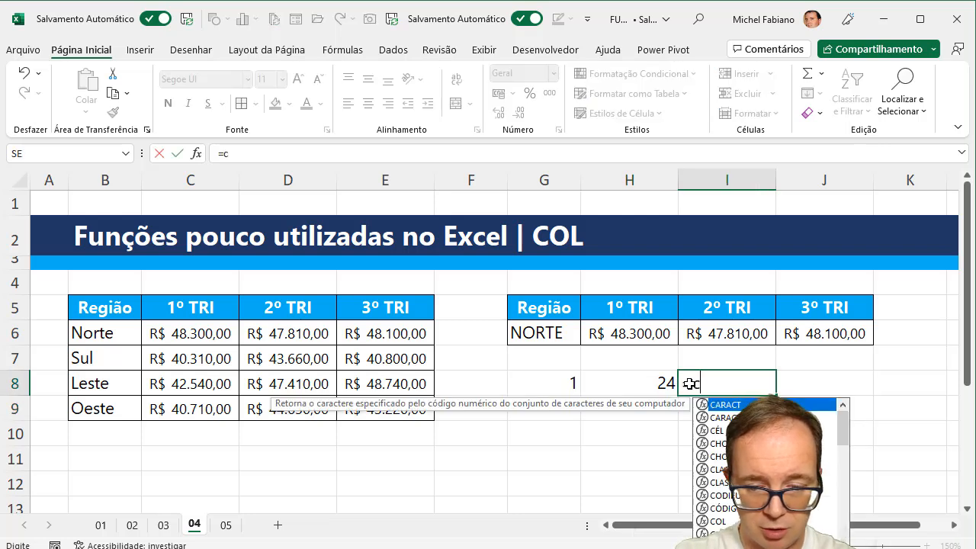
type("ol(b1")
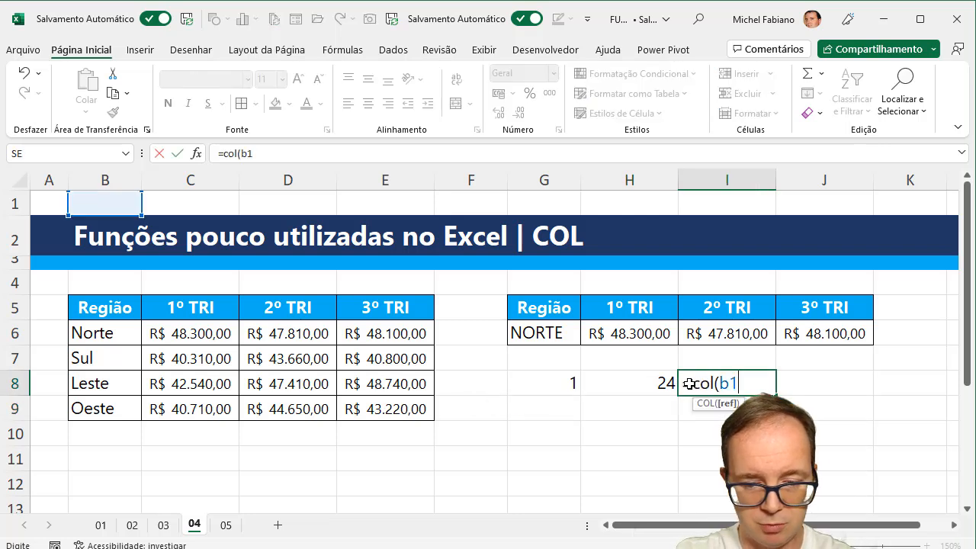
type(")")
key("Return")
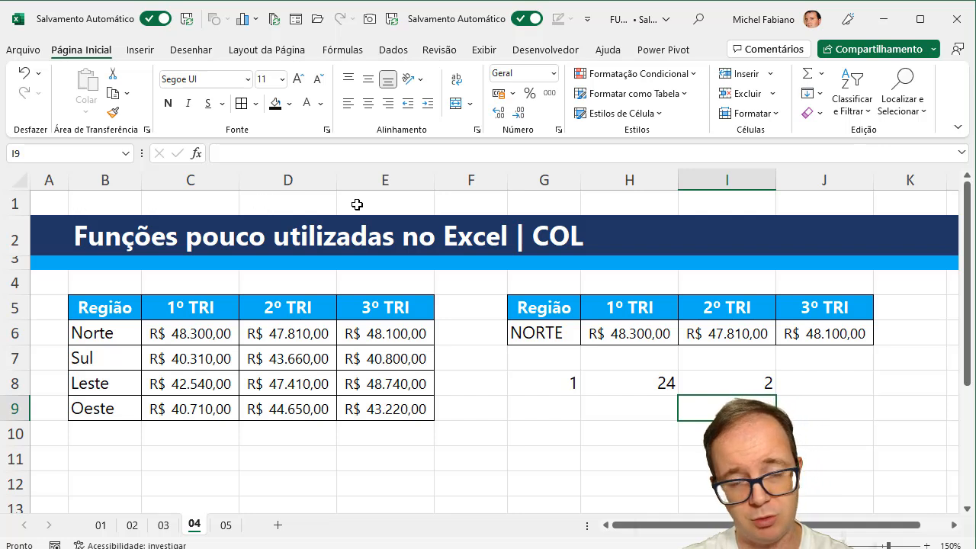
Enter =col(a1) in A1 and fill the formula across row 1 to G1
left_click(50, 205)
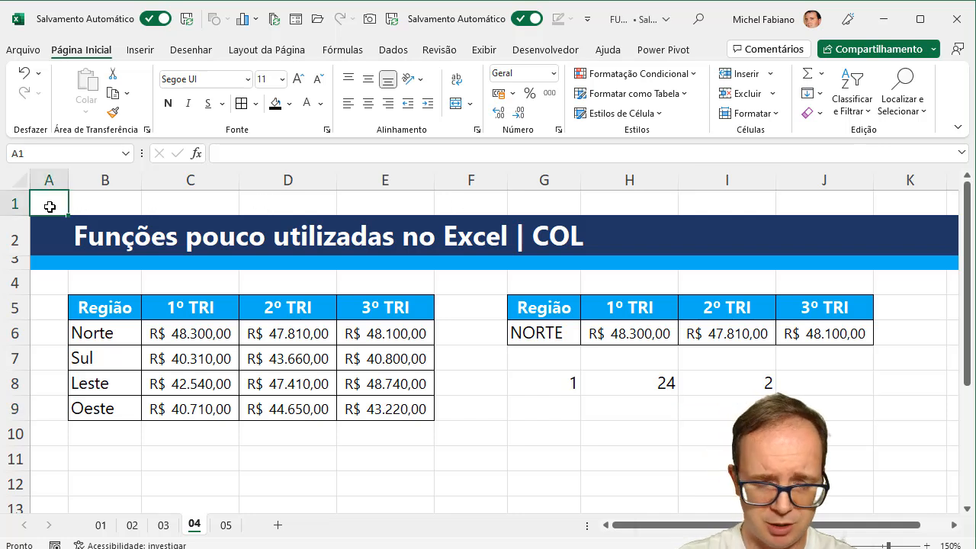
type("=col(")
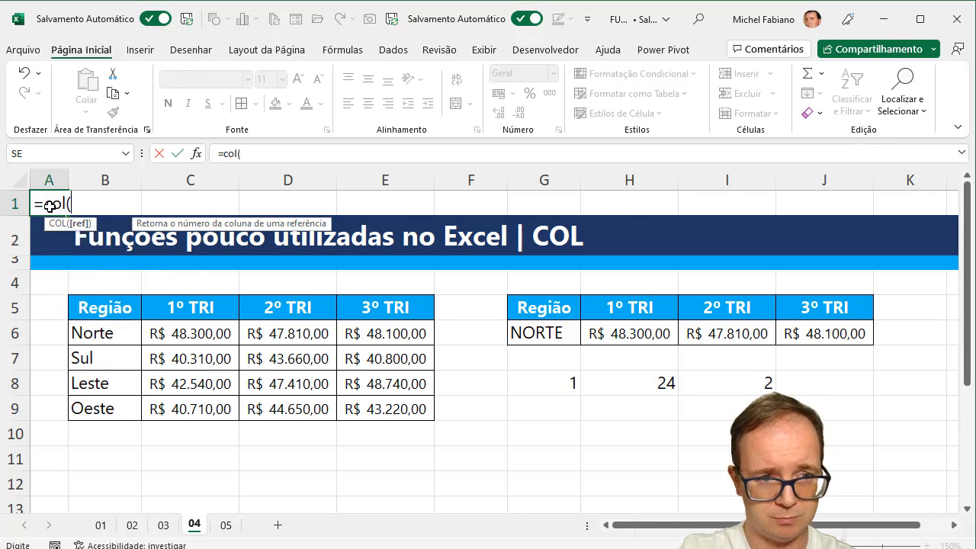
type("a1")
key("Return")
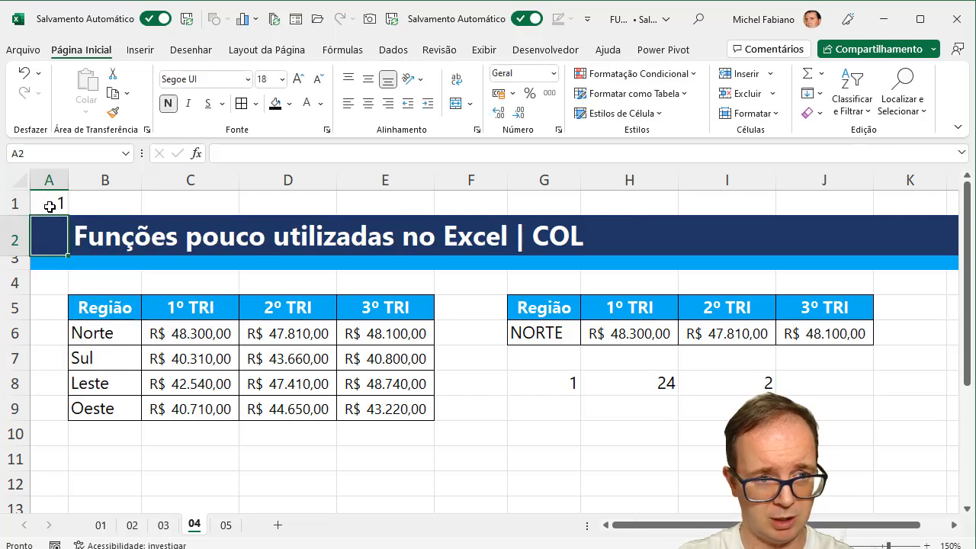
left_click(50, 206)
left_click_drag(68, 216, 625, 222)
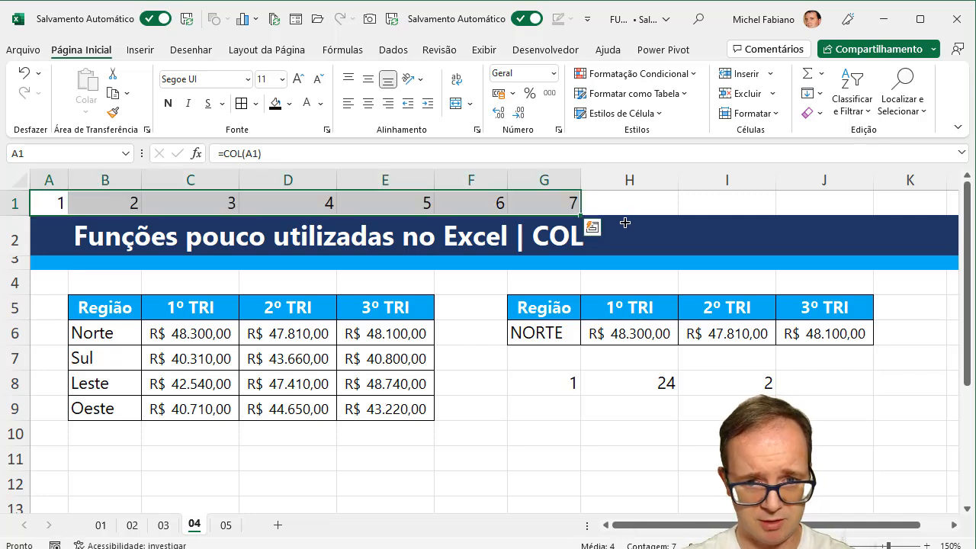
Clear the COL example formulas from G8:I8
left_click_drag(553, 374, 749, 370)
key("Delete")
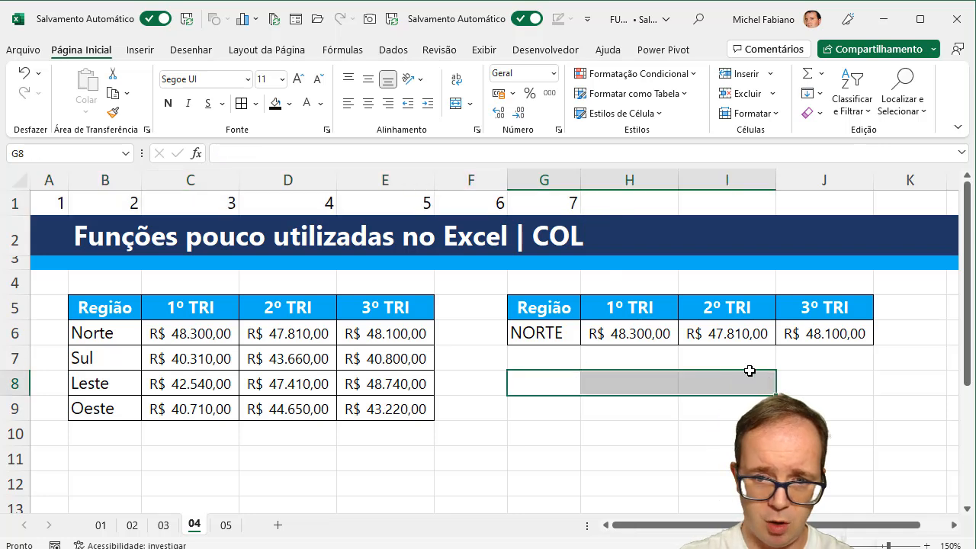
Review the PROCV formula with COL in H6 and clear the contents of H6:J6
left_click(648, 334)
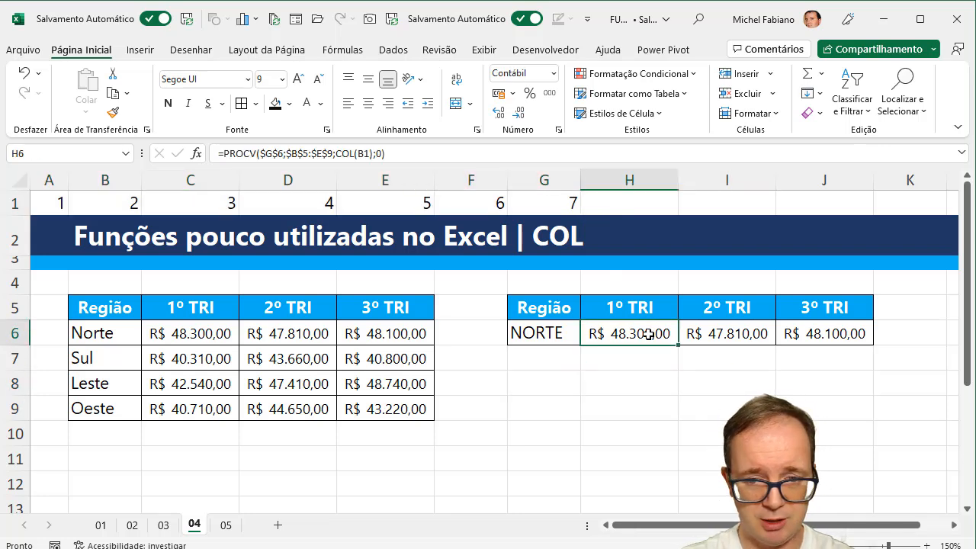
double_click(648, 333)
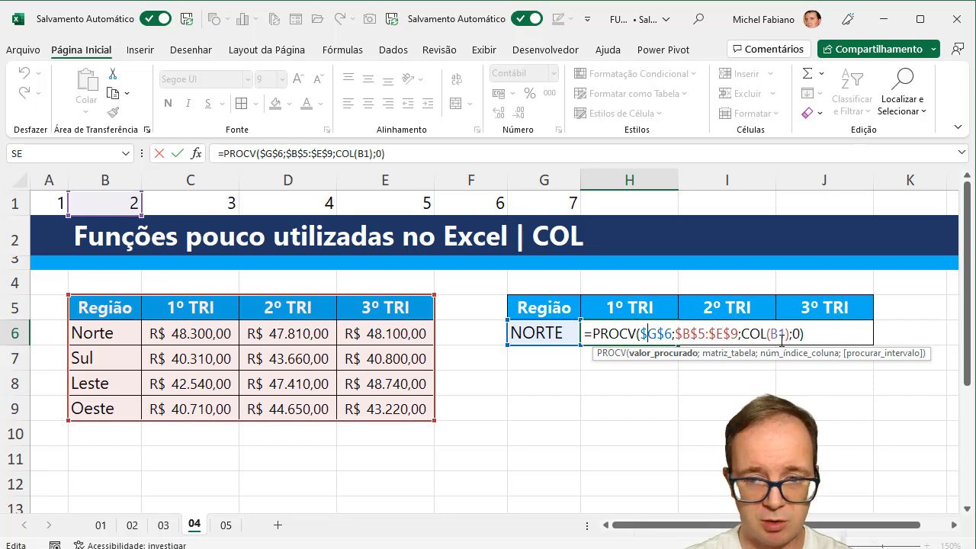
key("Escape")
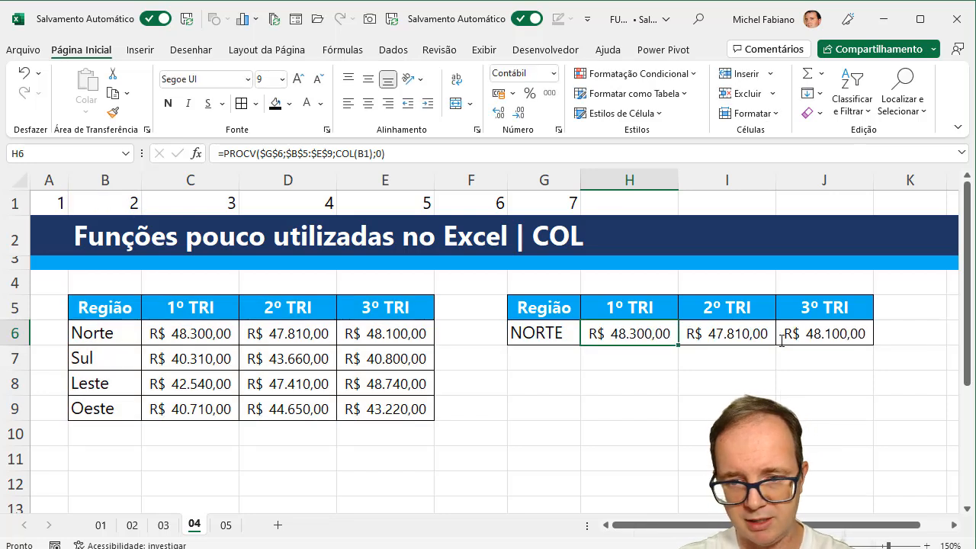
left_click_drag(678, 344, 793, 338)
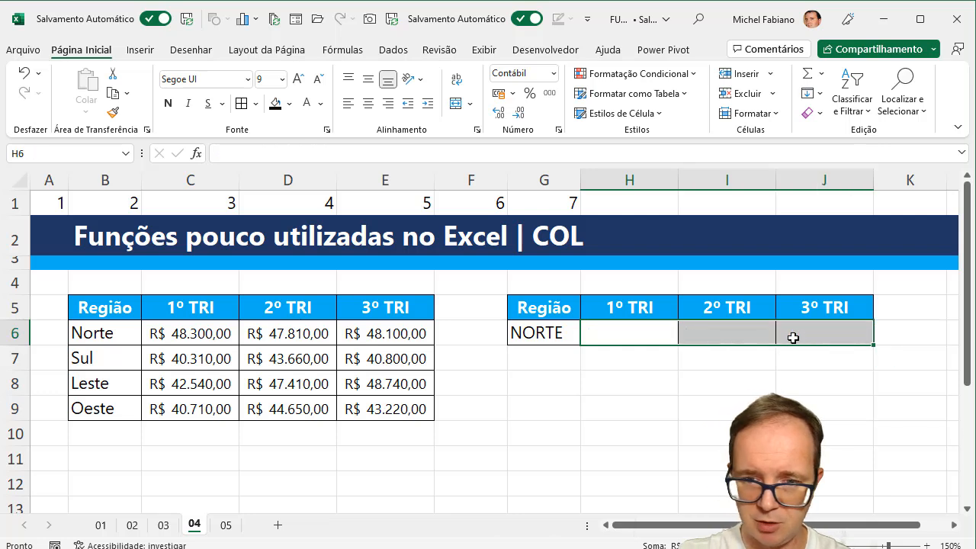
Change the lookup region in G6 to SUL
left_click(554, 329)
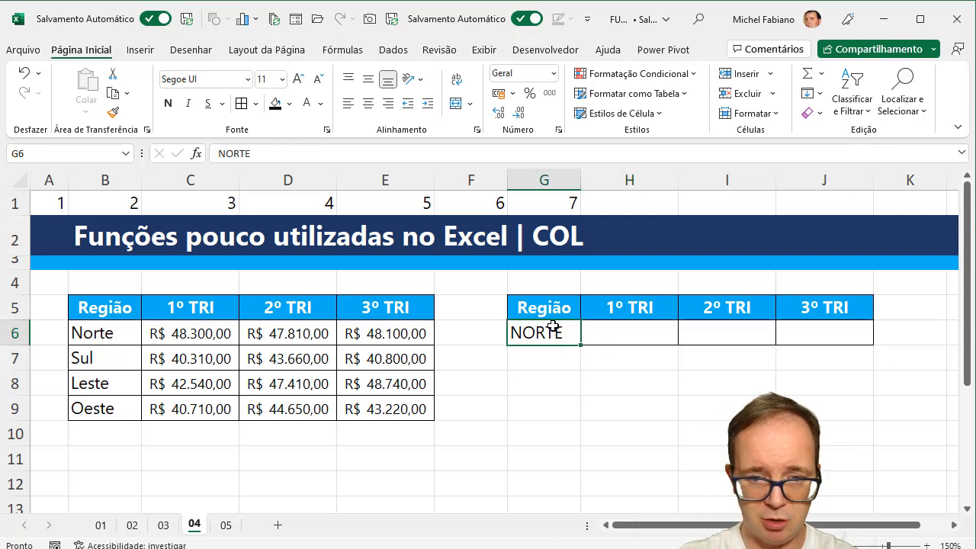
type("SUL")
key("Tab")
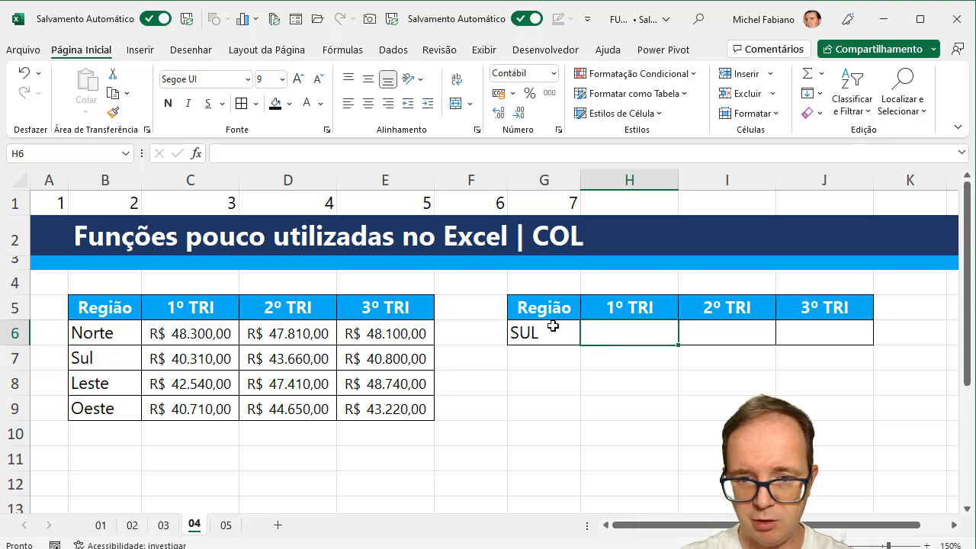
Enter =procv(G6;B5:E9;2;0) in H6 to look up the region's 1º TRI value with a fixed column index
type("=procv(")
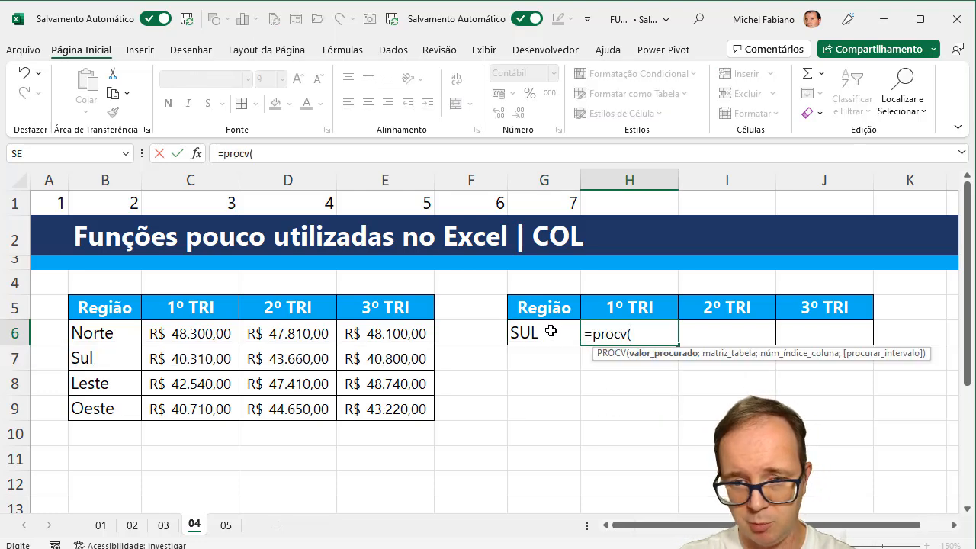
left_click(549, 332)
type(";")
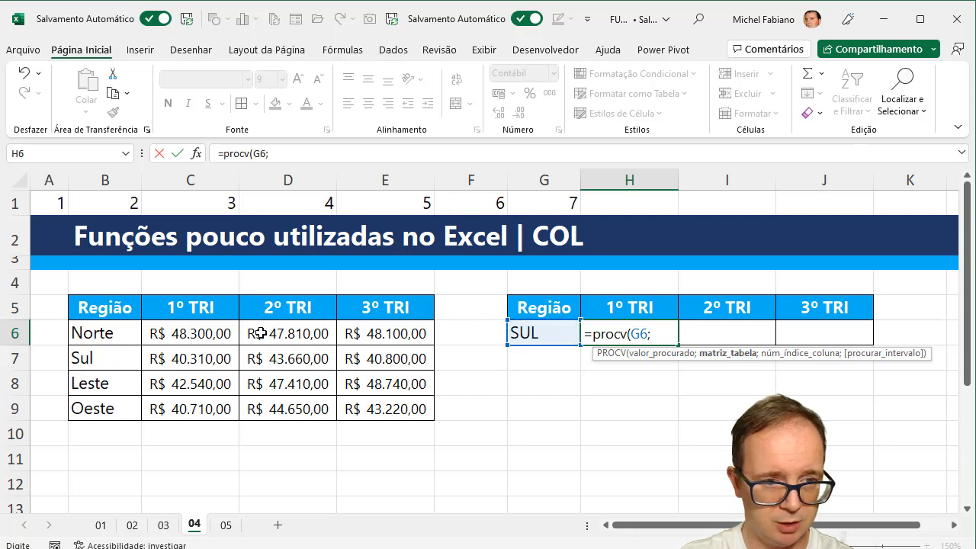
left_click_drag(111, 311, 362, 406)
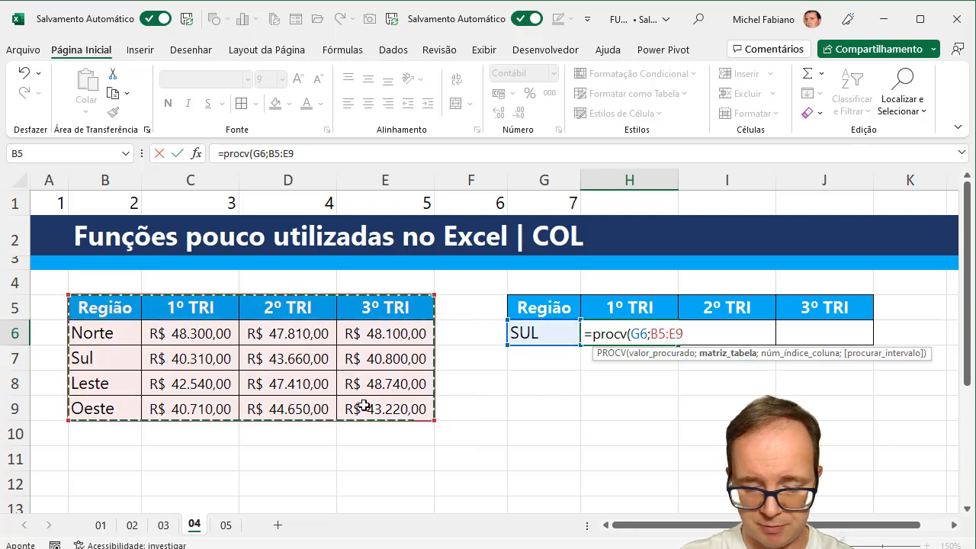
type(";")
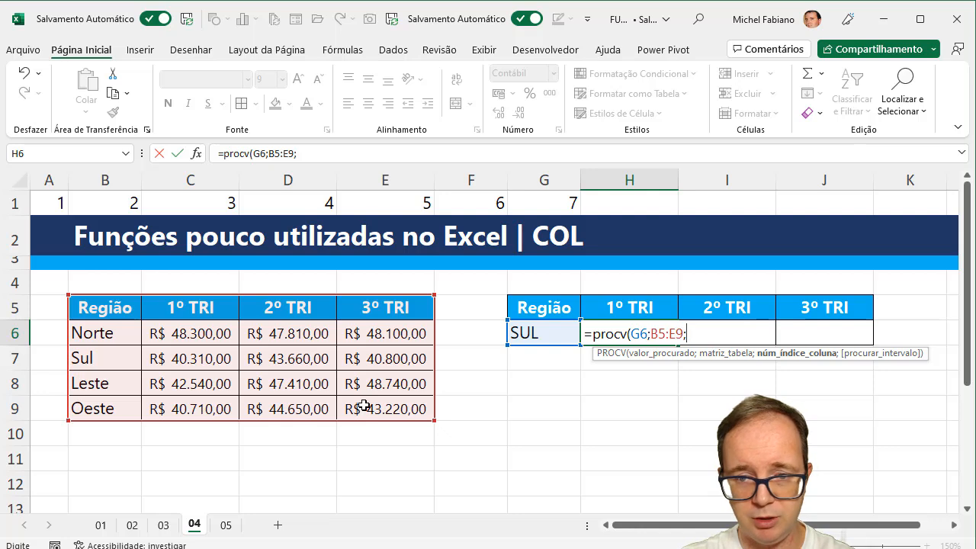
type("2;0)")
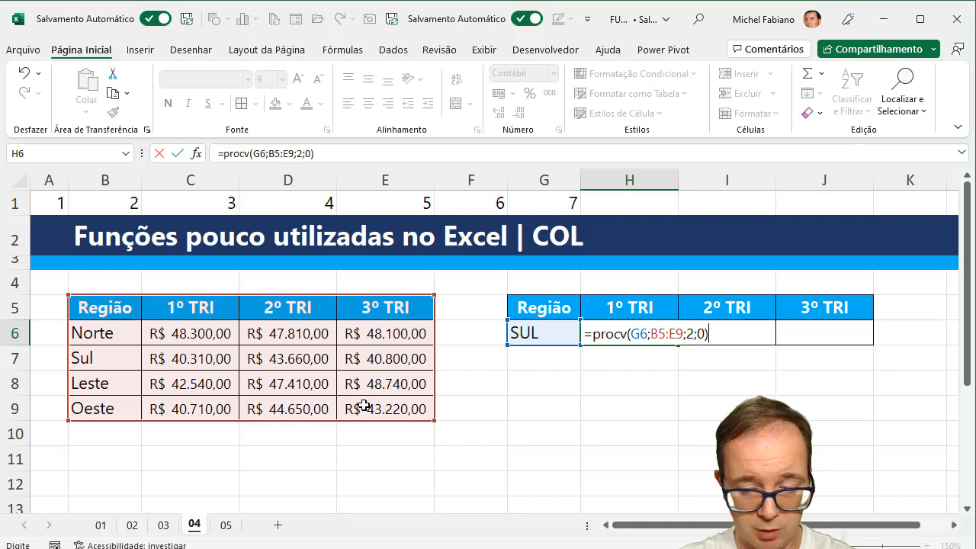
key("Return")
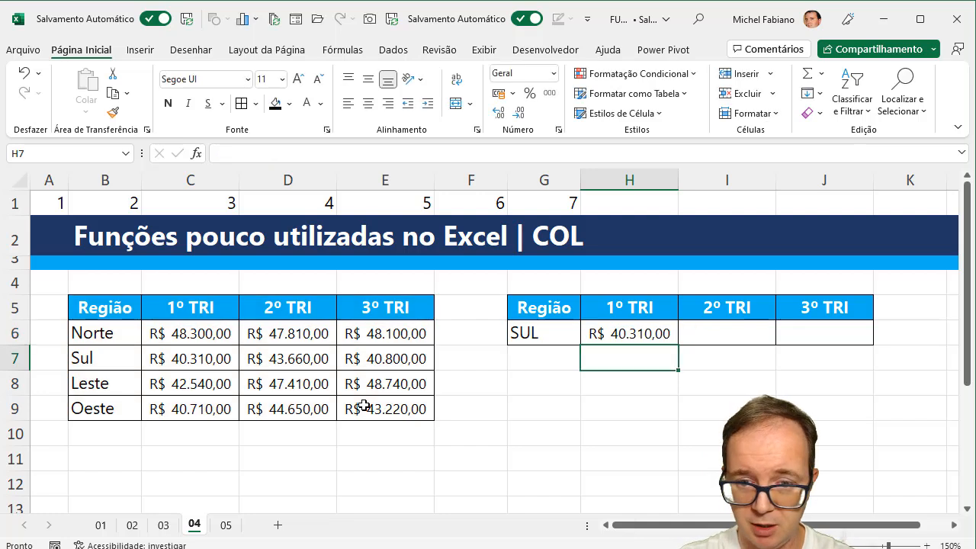
Enter =procv(G6;B5:E9;3;0) in I6 to look up the region's 2º TRI value with a fixed column index
left_click(759, 328)
type("=procv(")
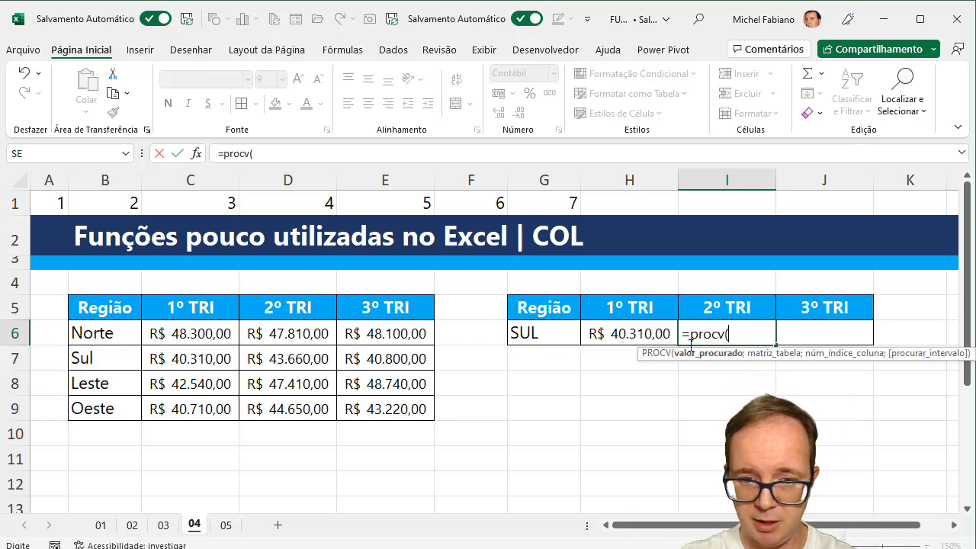
left_click(526, 329)
type(";")
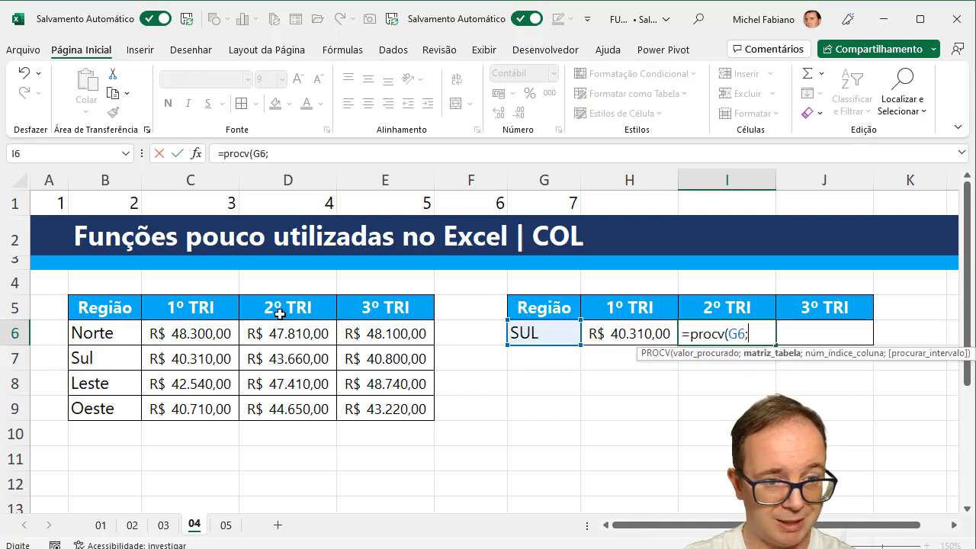
left_click_drag(101, 316, 379, 410)
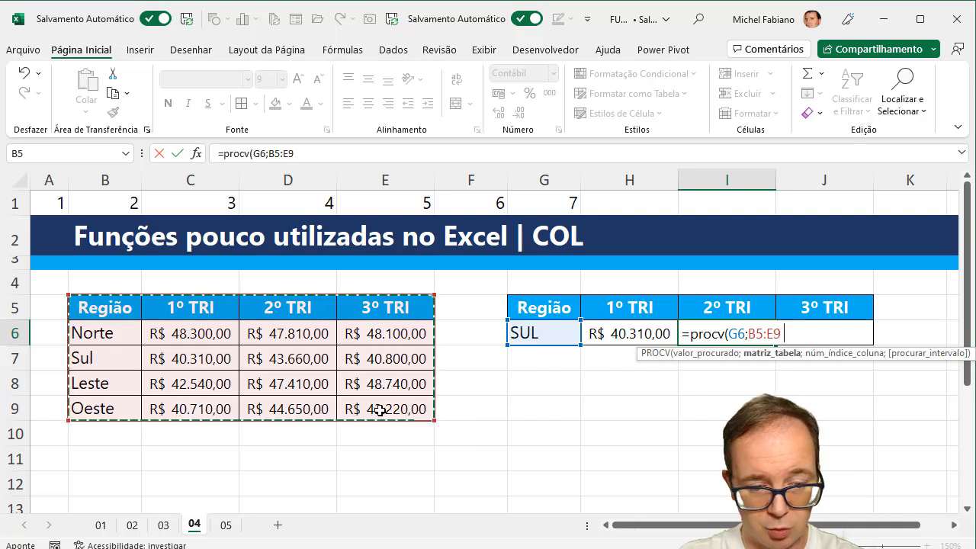
type(";3;0)")
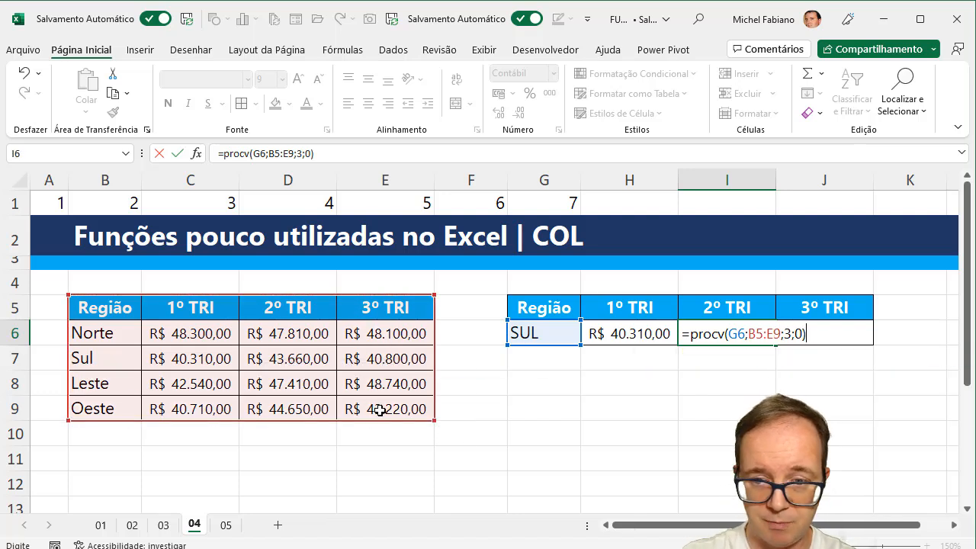
key("Return")
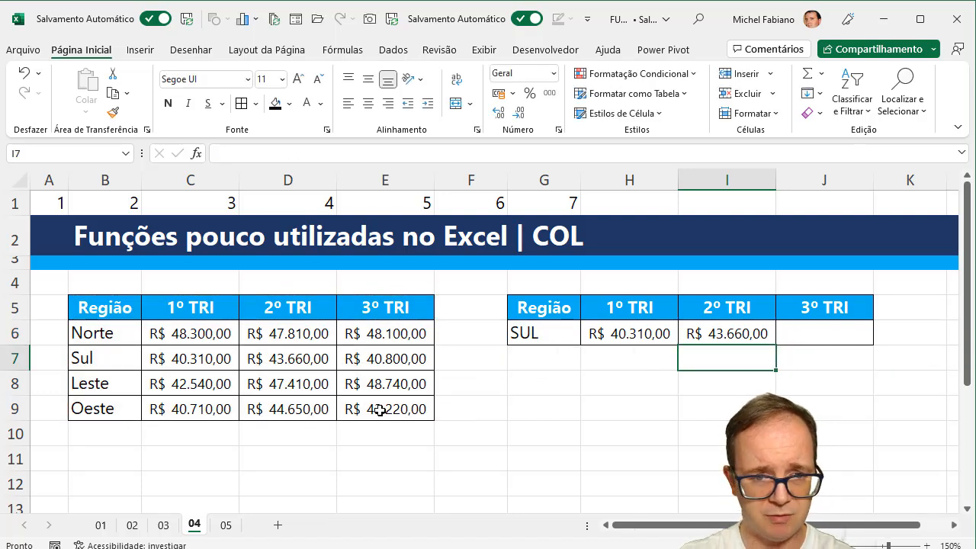
Note the column indexes 2 in H7 and 3 in I7 beneath the quarterly results
left_click(648, 355)
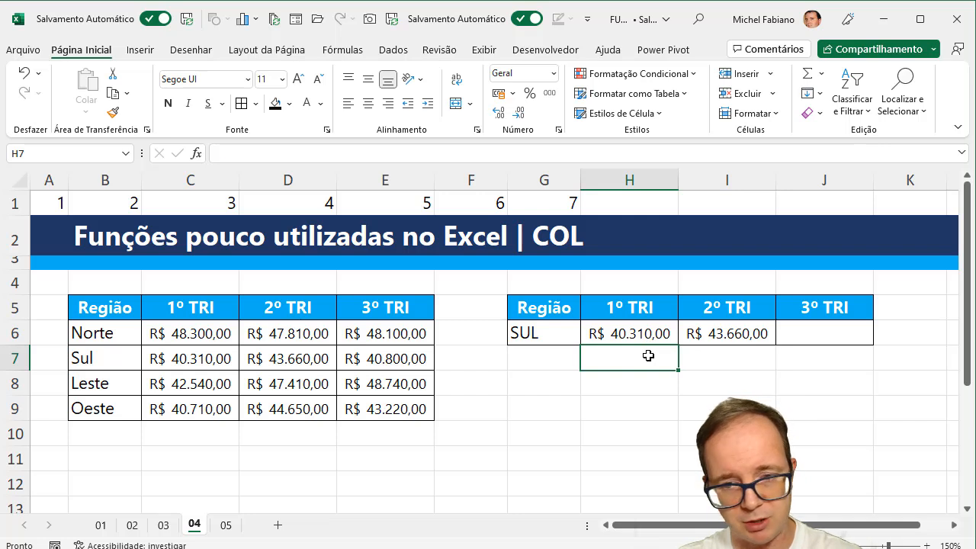
type("2")
left_click(716, 361)
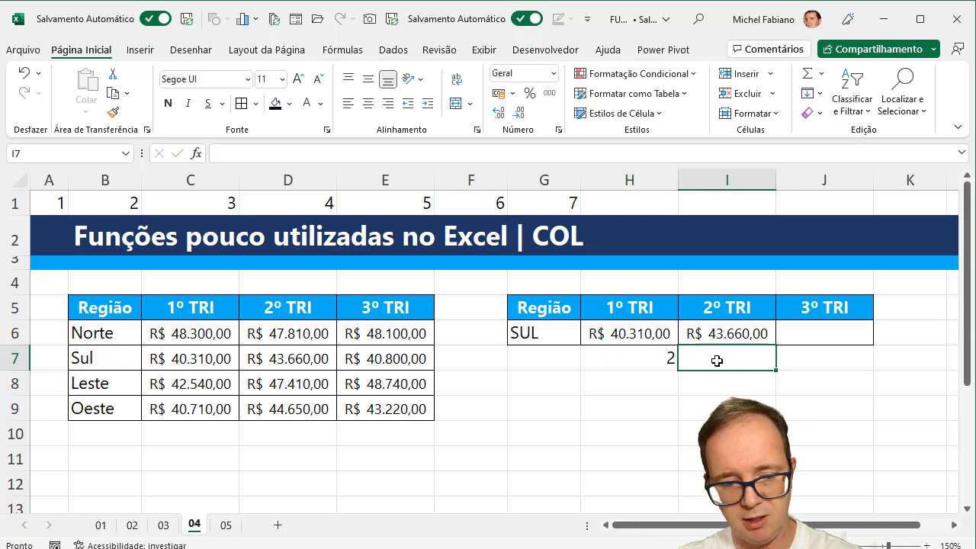
type("3")
left_click(706, 383)
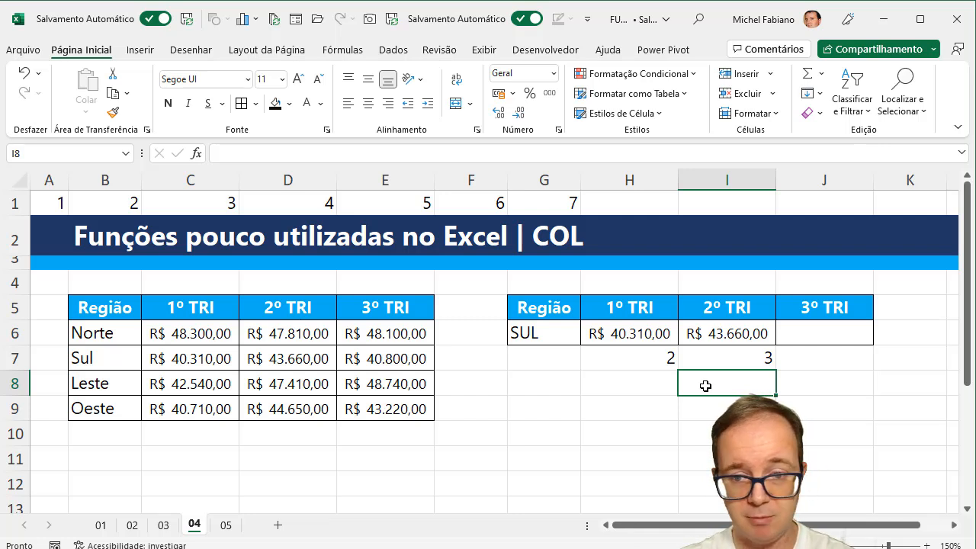
Enter =col(b1) in H8 and fill the formula across to J8
left_click(653, 391)
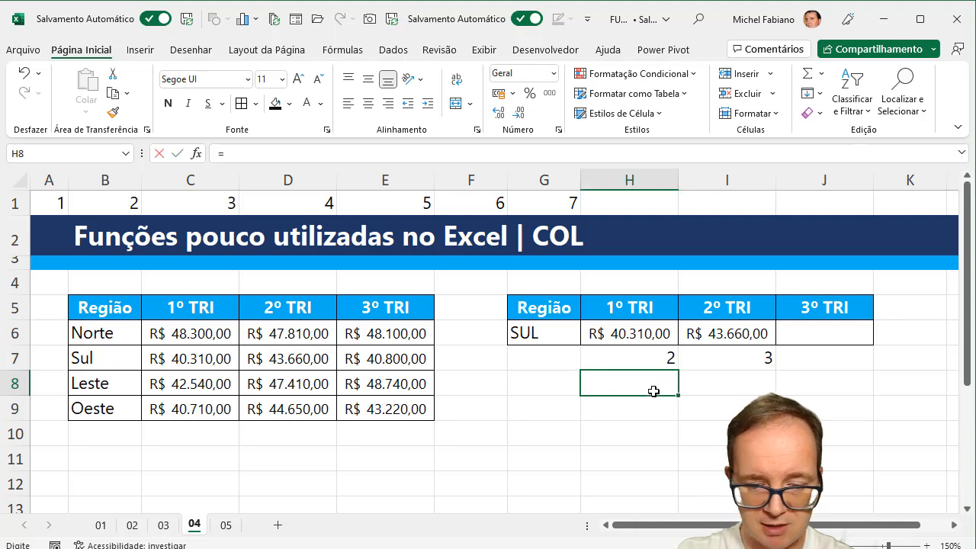
type("=col(b1")
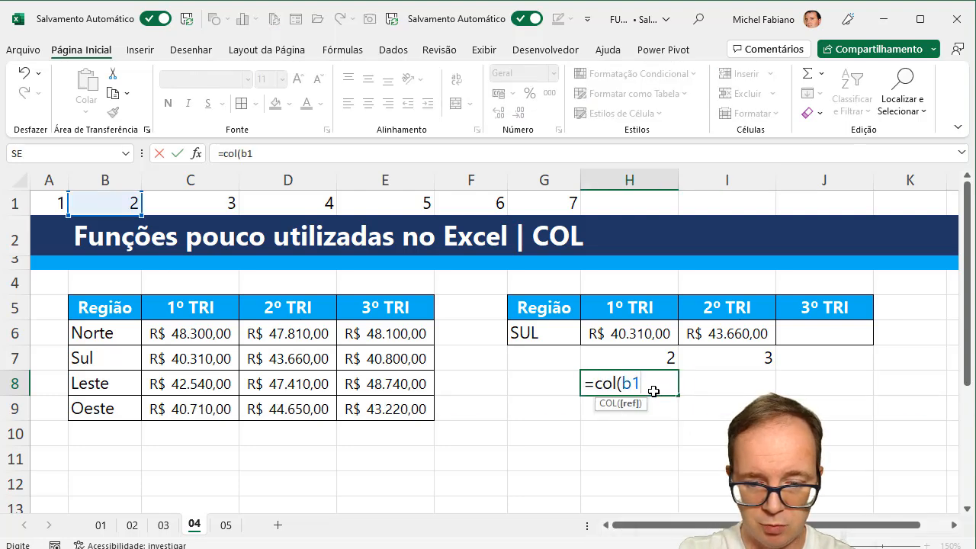
type(")")
key("Return")
left_click(653, 391)
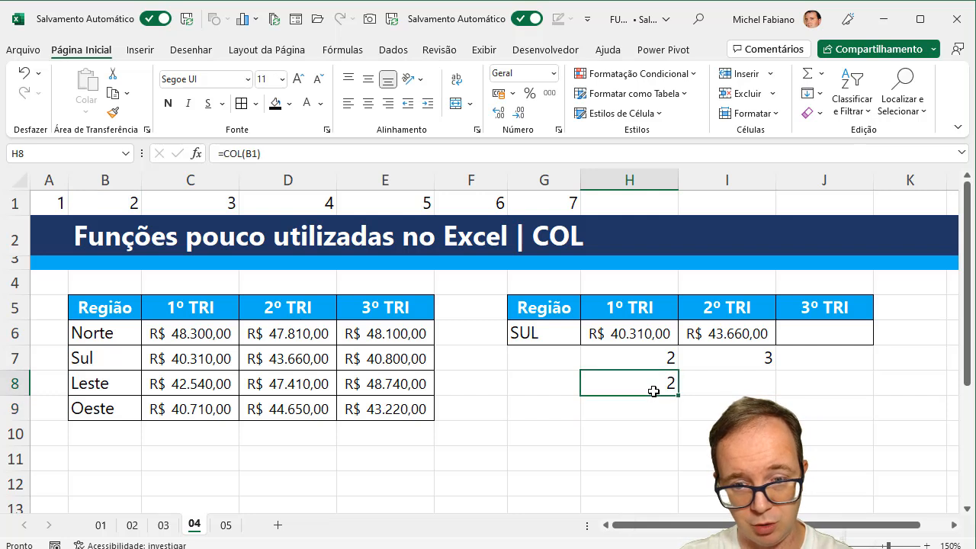
left_click_drag(677, 394, 816, 388)
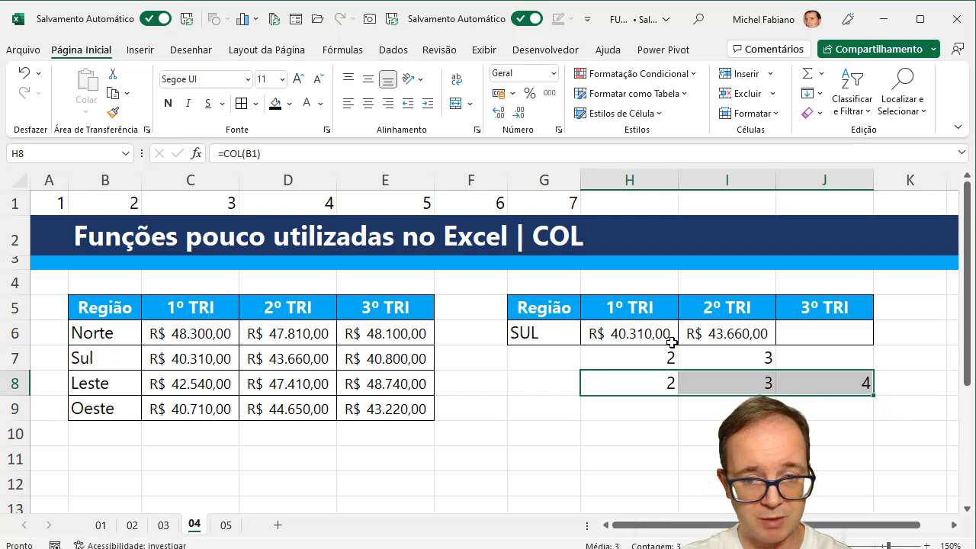
Clear the fixed-index PROCV formulas from the result row H6:J6
left_click(644, 333)
left_click_drag(644, 333, 812, 331)
key("Delete")
Enter =procv($G$6;$B$5:$E$9;col(b1);0) in H6 and fill the formula across to J6
left_click(631, 332)
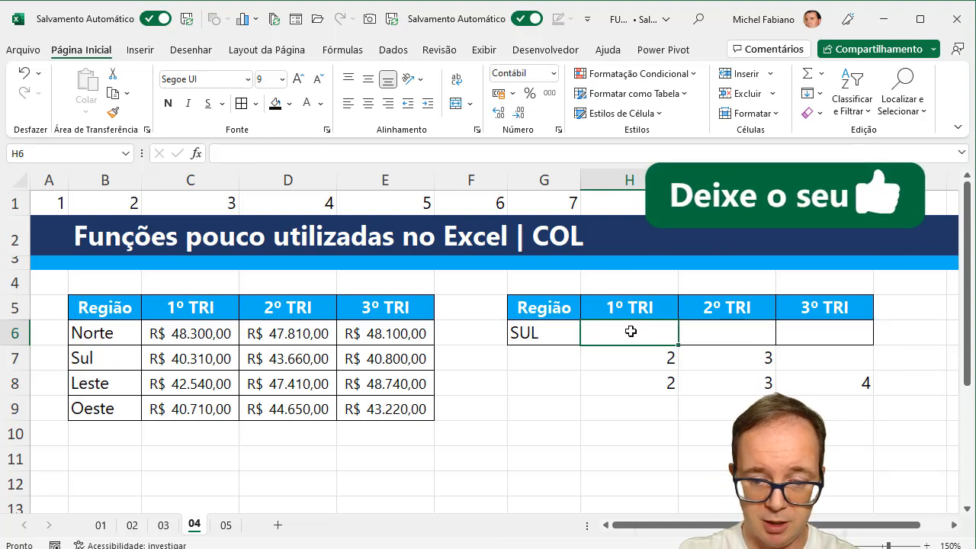
type("=procv(")
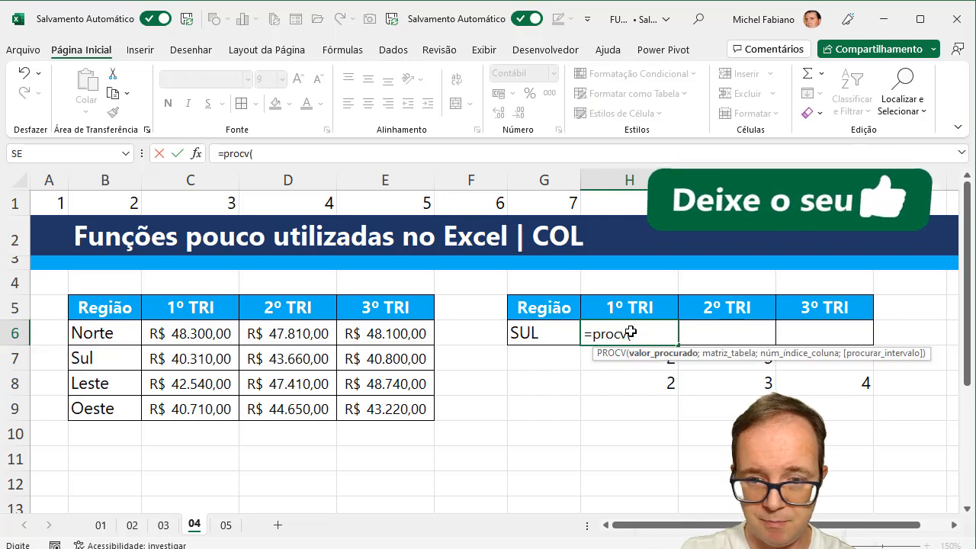
left_click(536, 332)
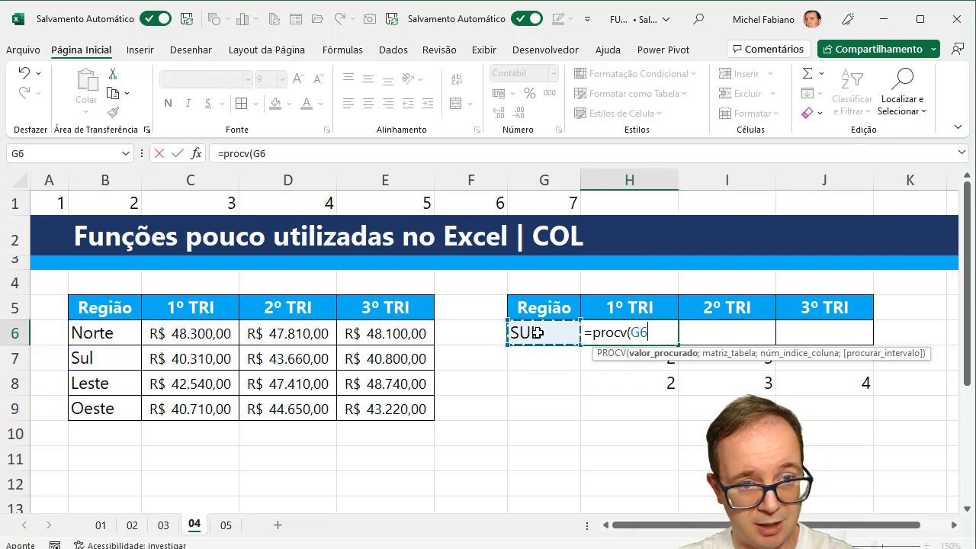
key("F4")
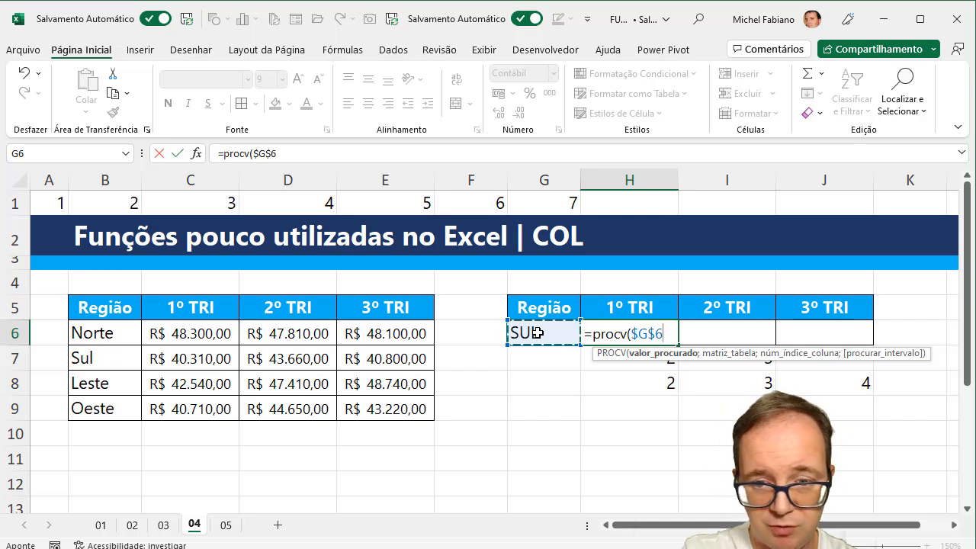
type(";")
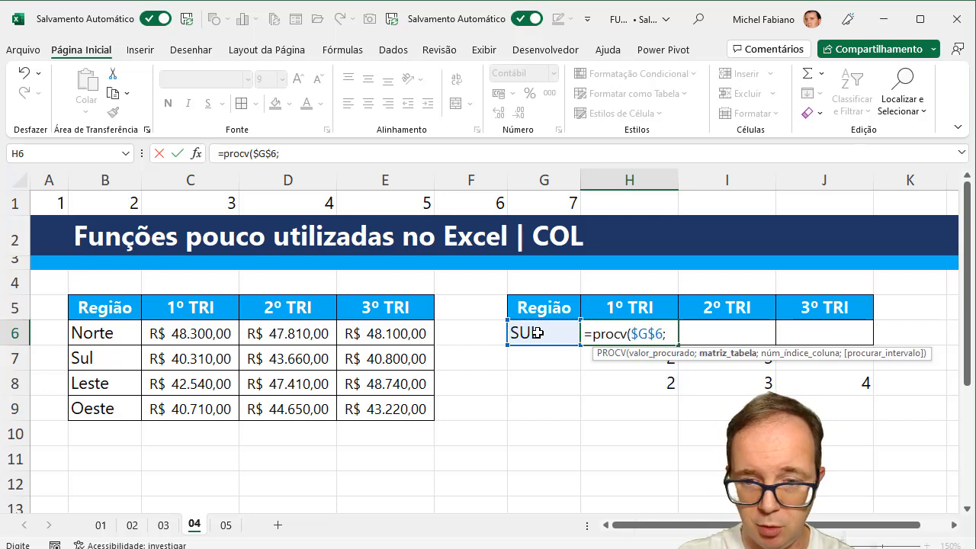
left_click_drag(109, 306, 387, 414)
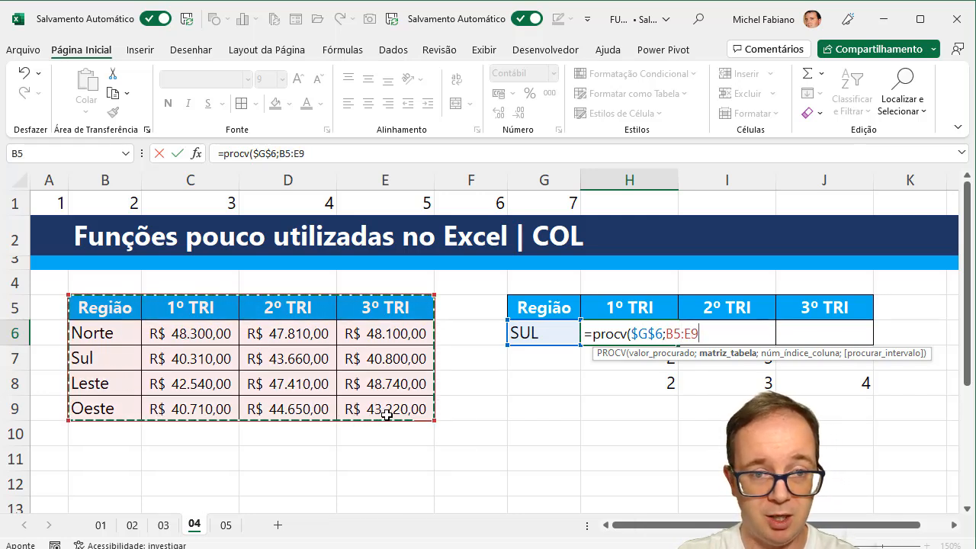
key("F4")
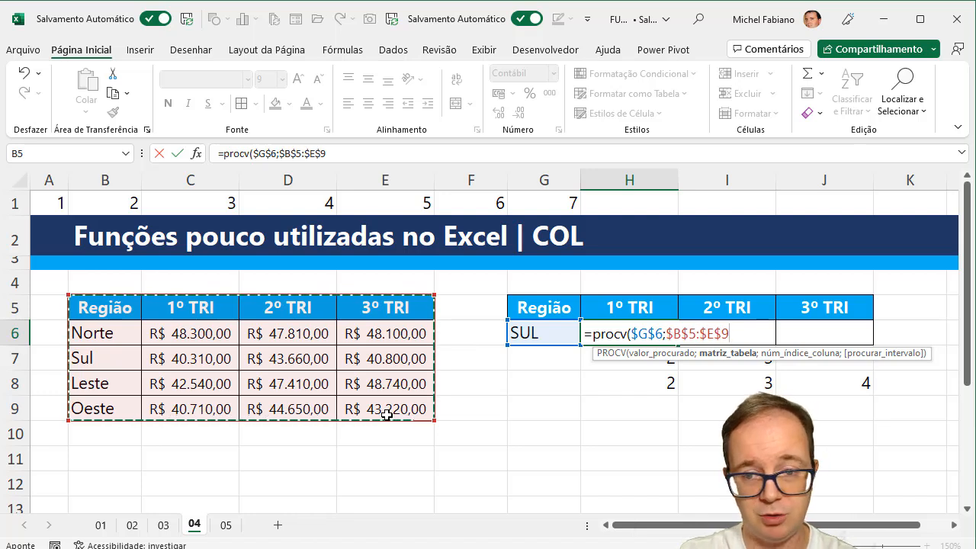
type(";")
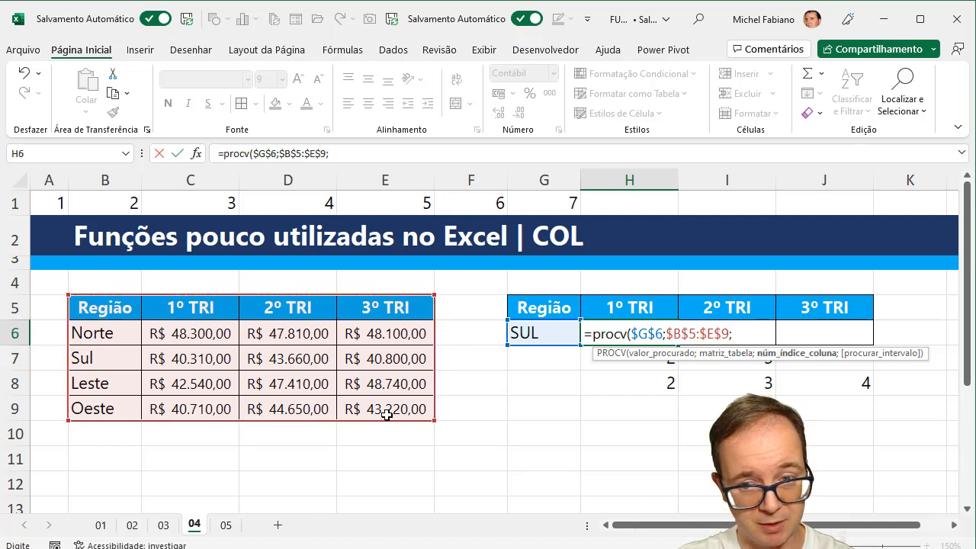
type("col(b1)")
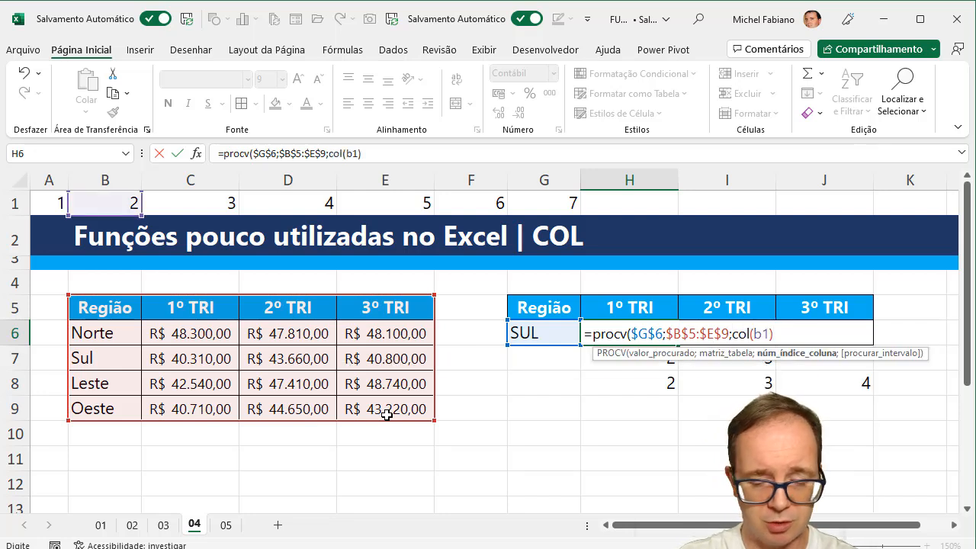
type(";0")
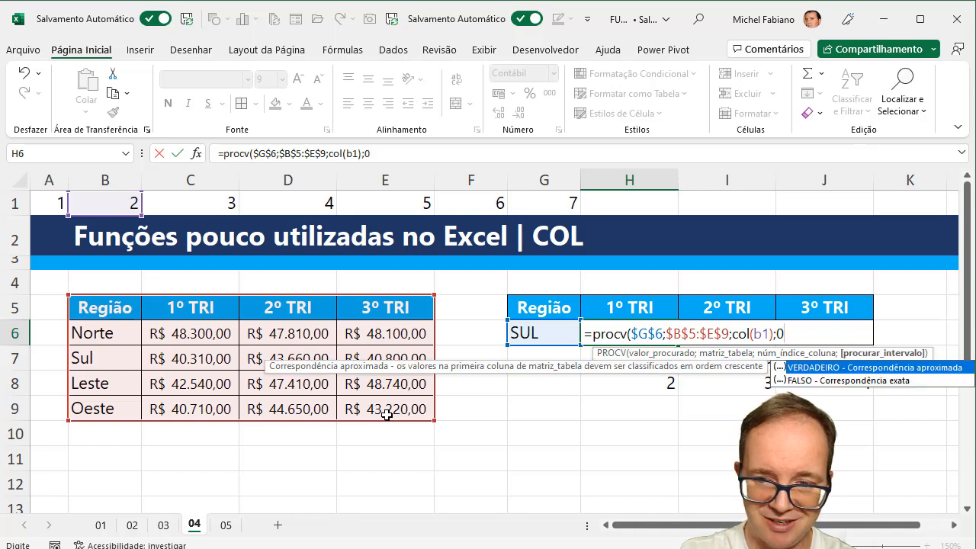
type(")")
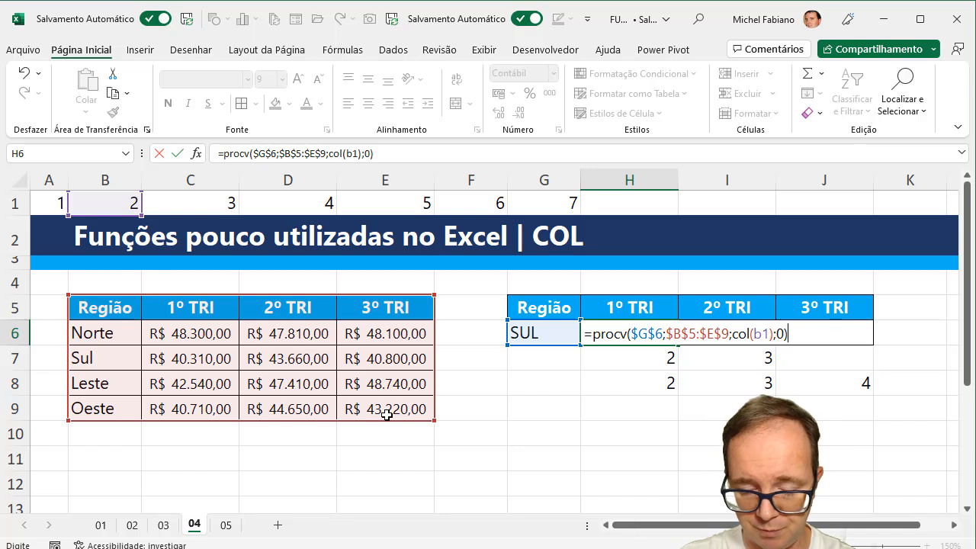
key("Return")
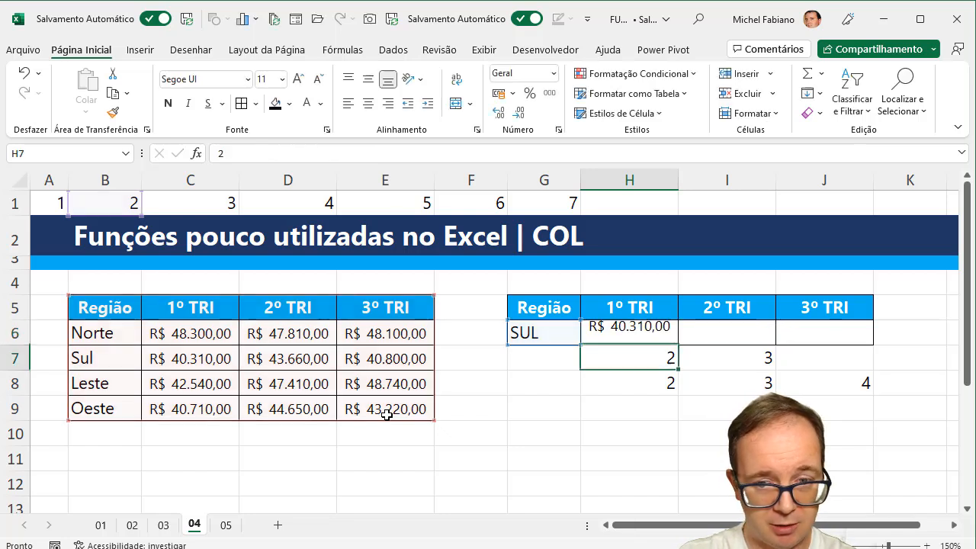
left_click(660, 327)
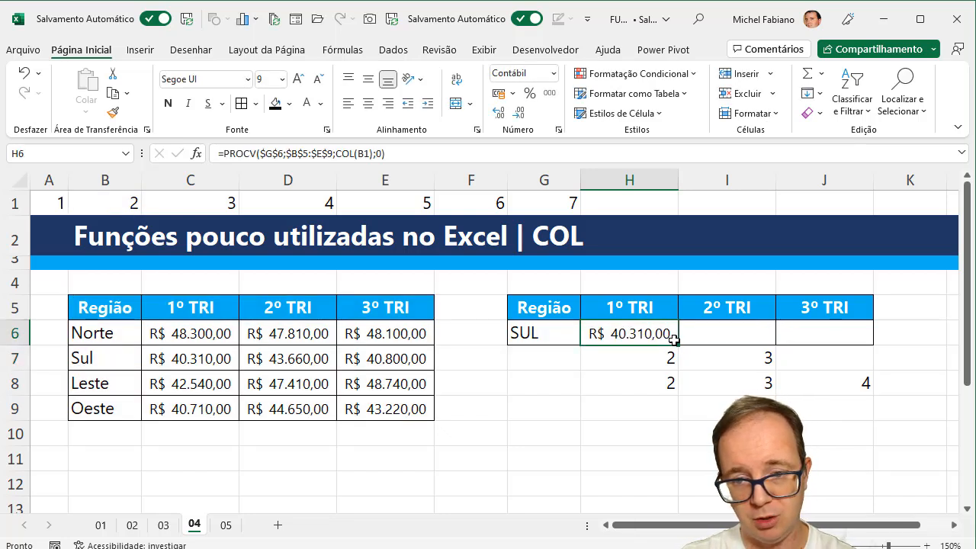
left_click_drag(678, 347, 848, 358)
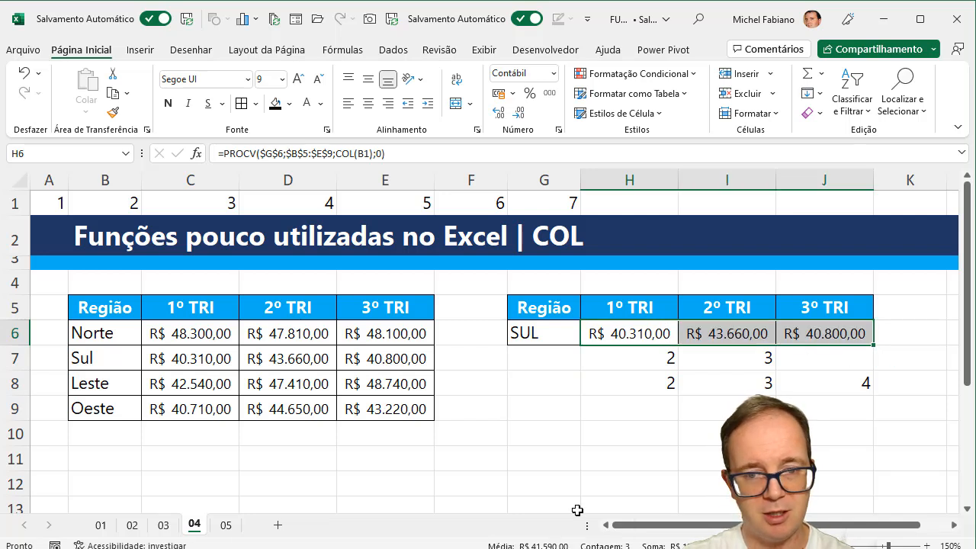
Change the lookup region in G6 to Oeste and clear the helper index numbers from G7:J8
left_click(551, 326)
type("Oeste")
key("Return")
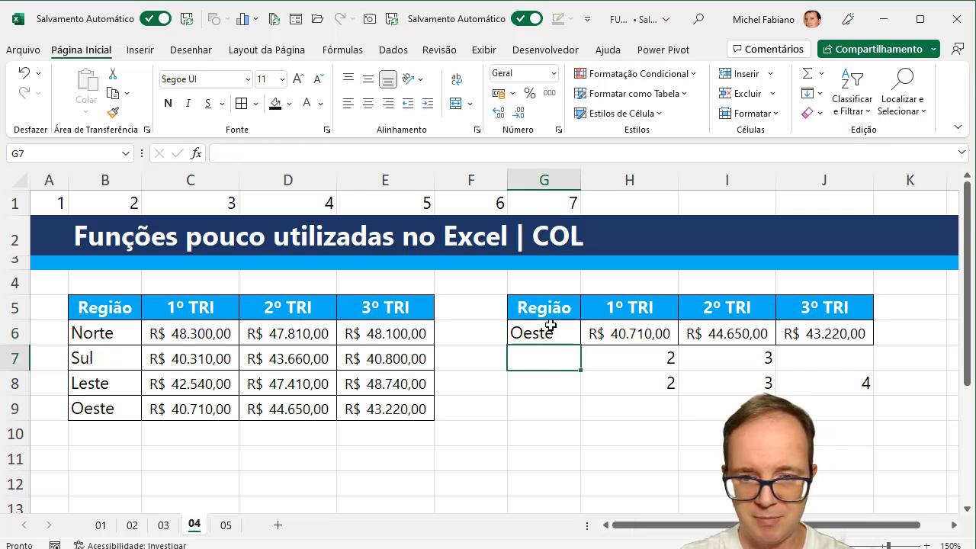
left_click_drag(545, 358, 851, 373)
key("Delete")
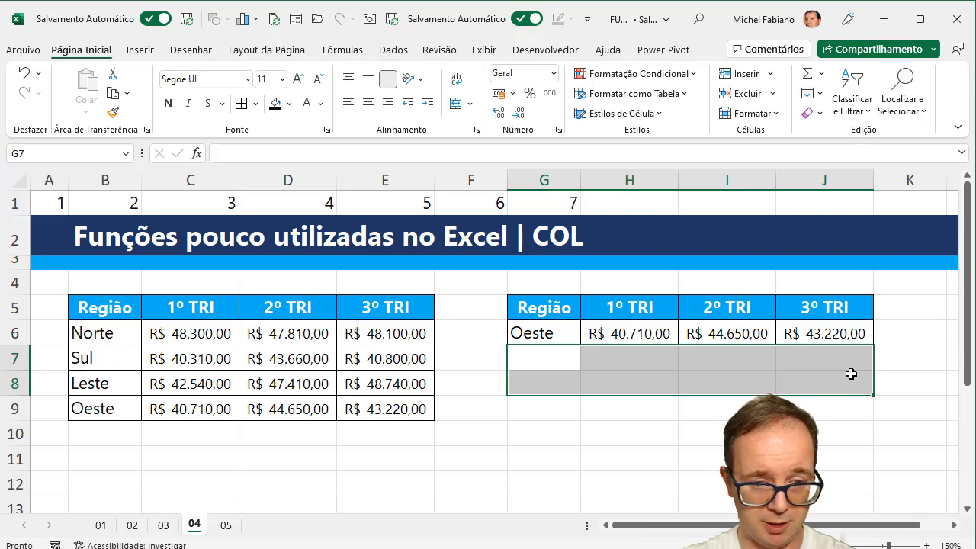
On sheet 05, enter =lin(a1) in I6 and fill the formula across and down to J9
left_click(226, 526)
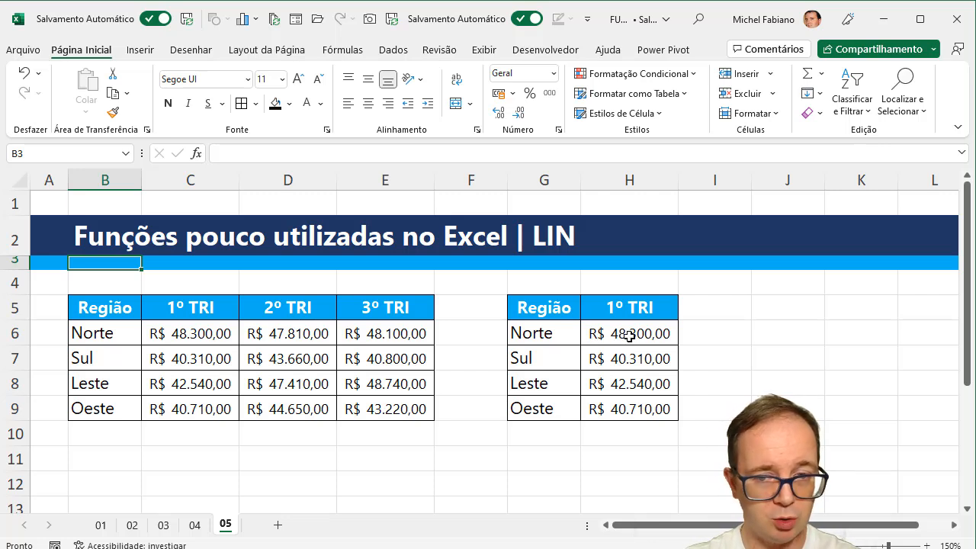
left_click(739, 327)
type("=lin")
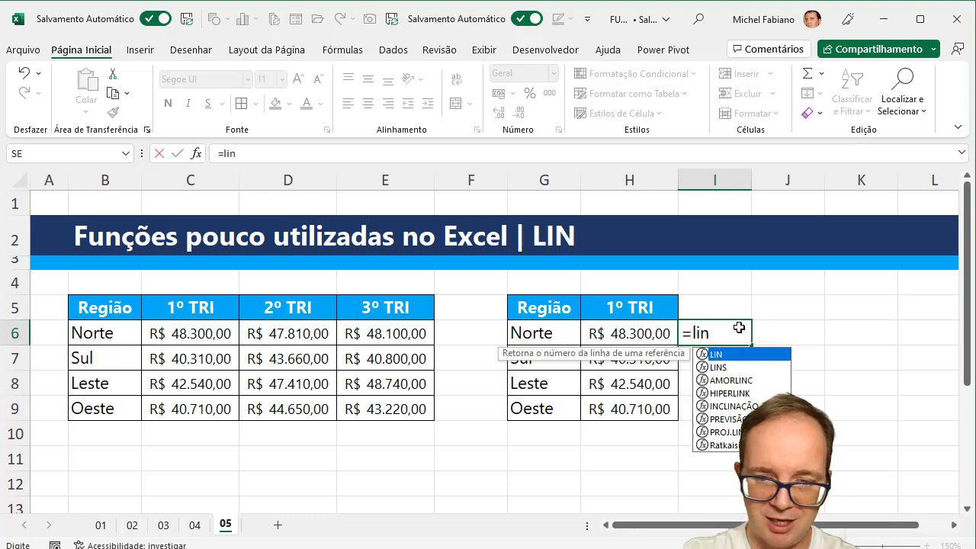
type("(a1")
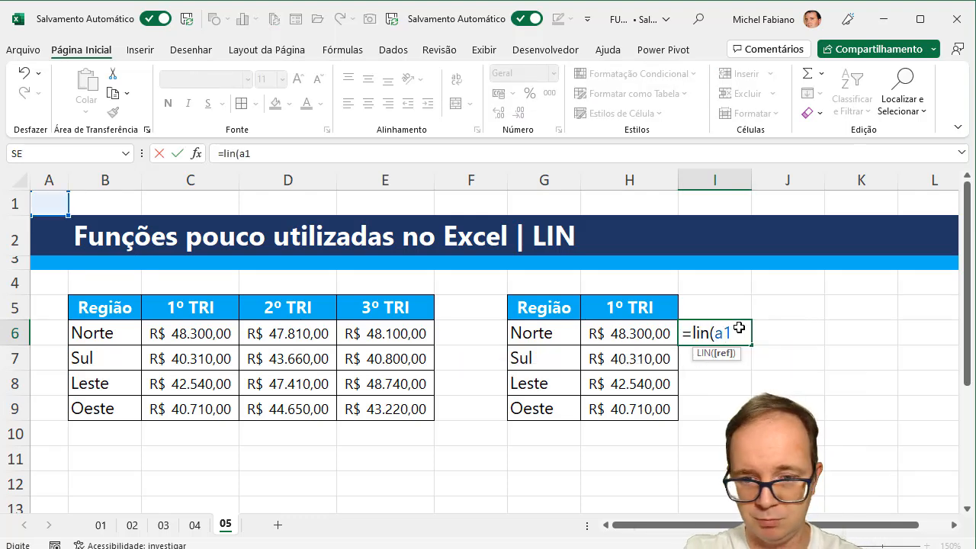
key("Return")
left_click(738, 327)
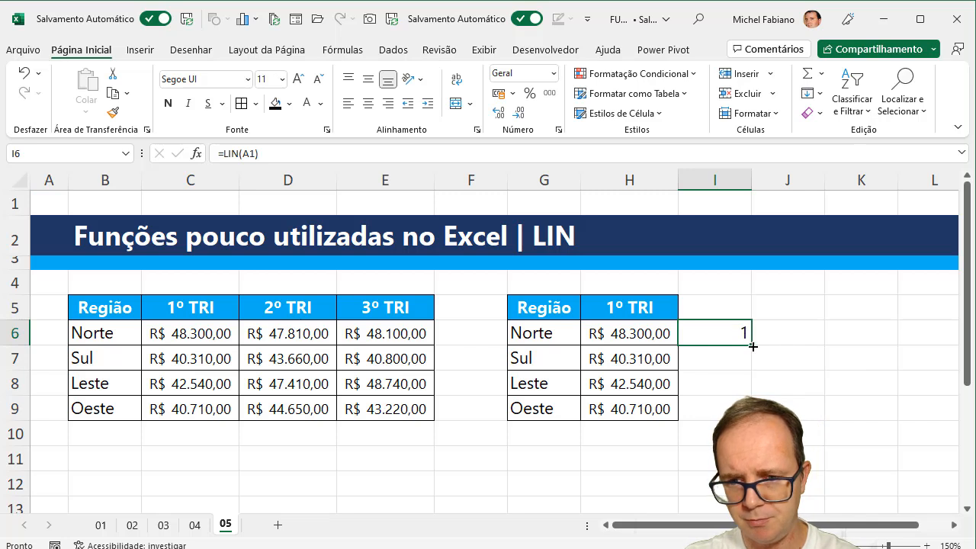
left_click_drag(752, 344, 820, 422)
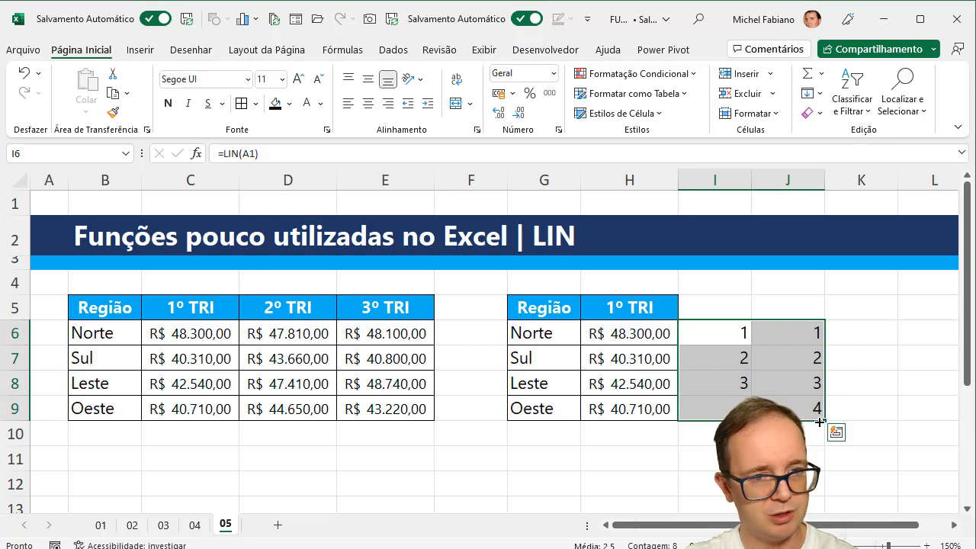
Examine the LIN formula in J6 and the PROCH formula behind Norte's 1º TRI value in H6
left_click(799, 339)
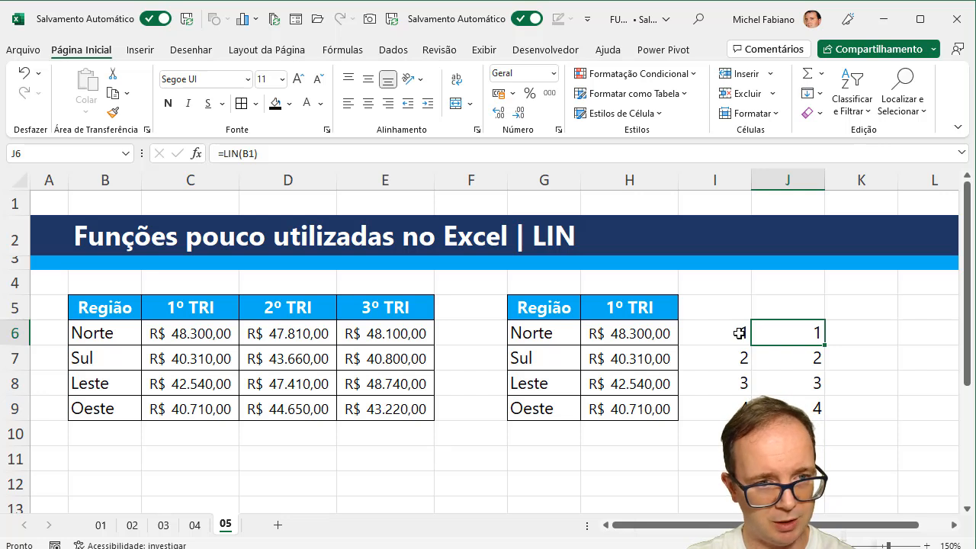
left_click(662, 333)
double_click(660, 333)
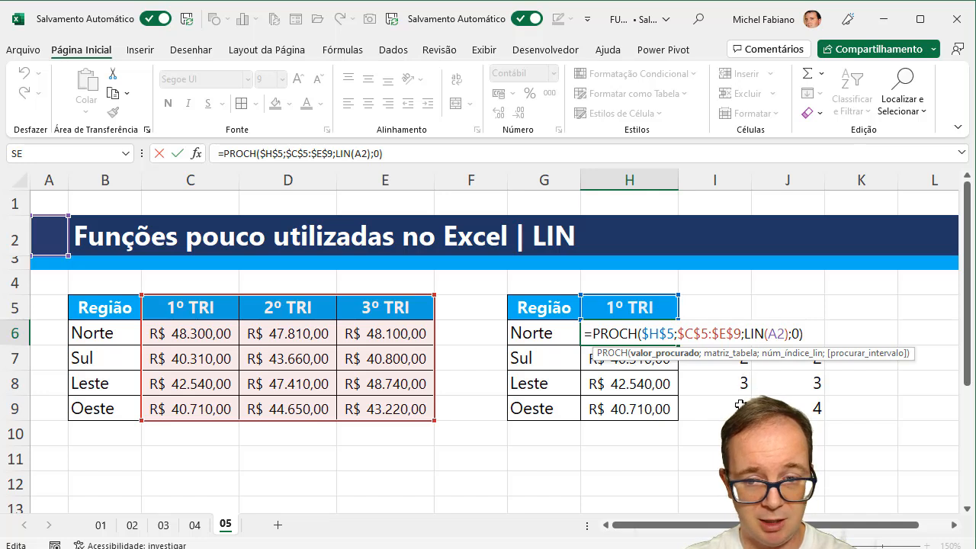
key("Escape")
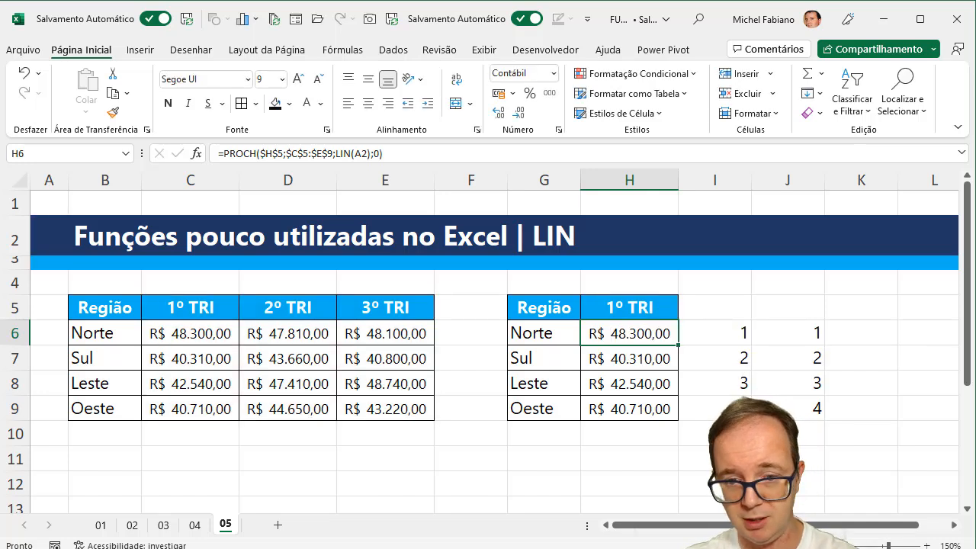
Clear the LIN test formulas from I6:J9
left_click(738, 344)
left_click_drag(738, 344, 821, 413)
key("Delete")
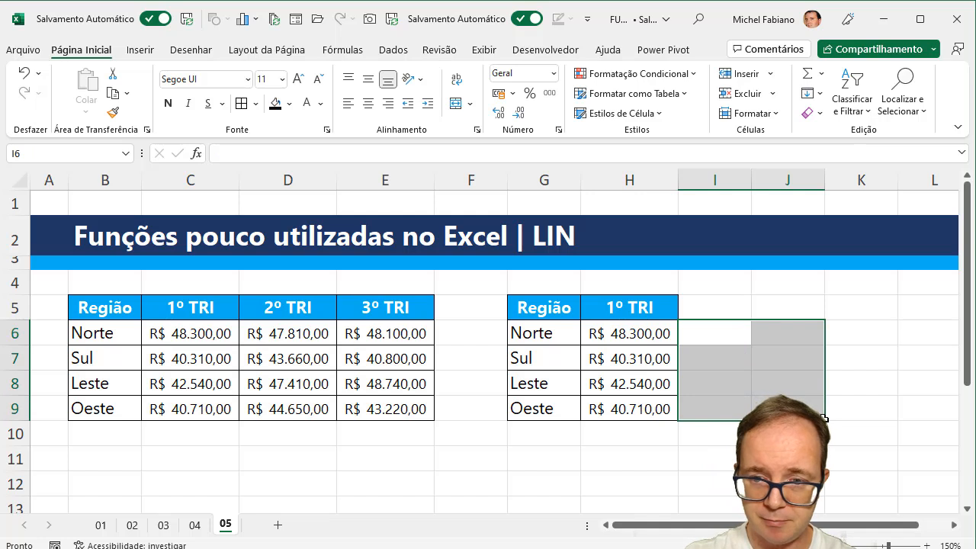
Enter =lin(a2) in I6 and fill the formula down to I9
left_click(725, 336)
type("=li")
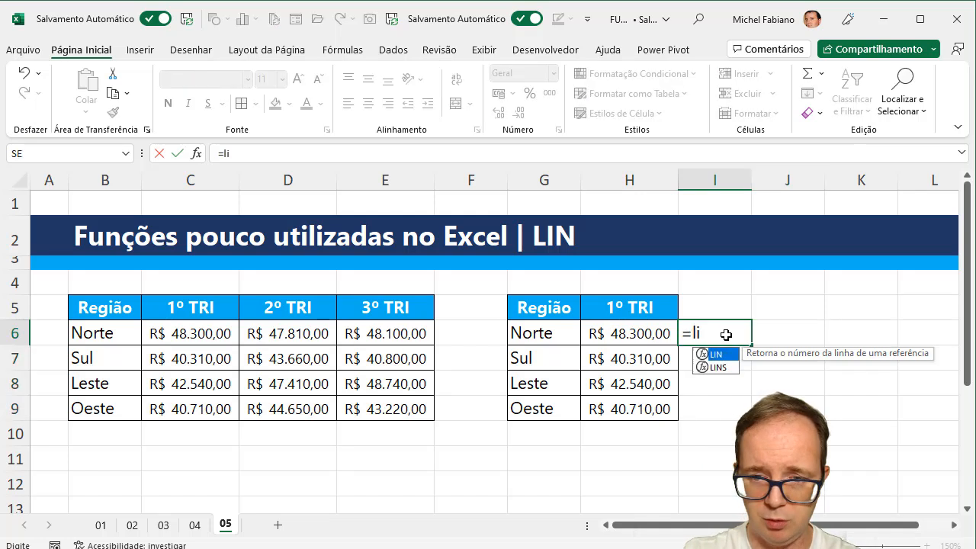
type("n(a2)")
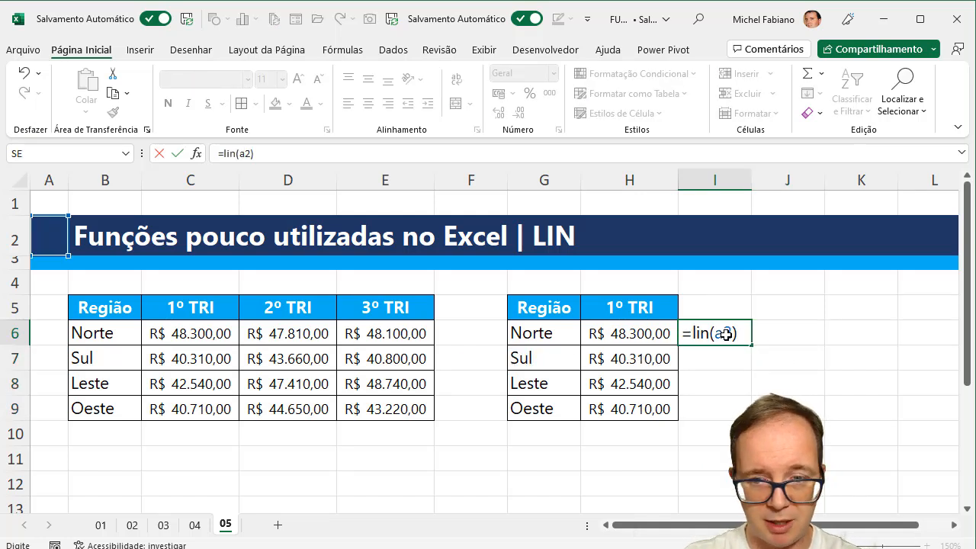
key("Return")
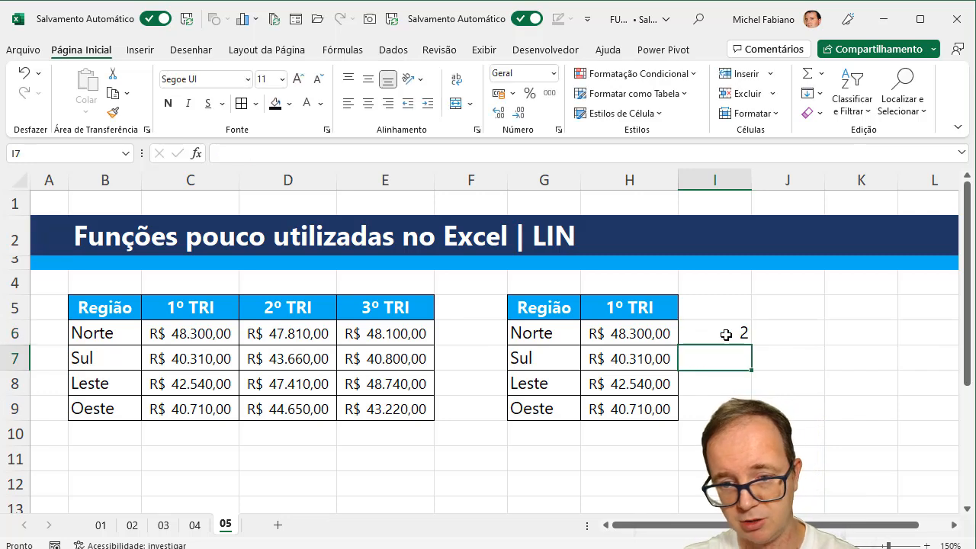
left_click(725, 333)
left_click_drag(755, 343, 751, 415)
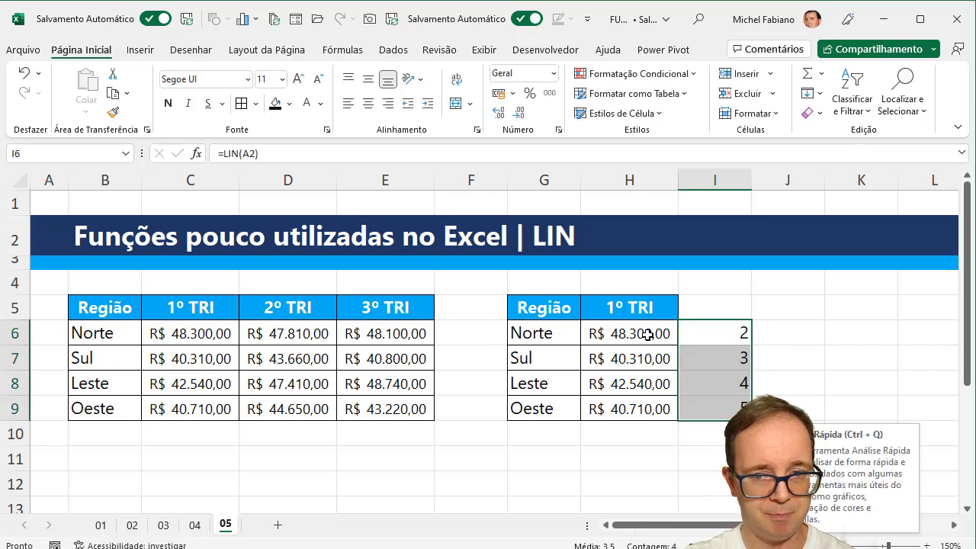
Clear H6:H9 and begin a PROCH formula in H6 with $H$5 as the lookup value and $C$5:$E$9 as the table
left_click_drag(646, 335, 641, 406)
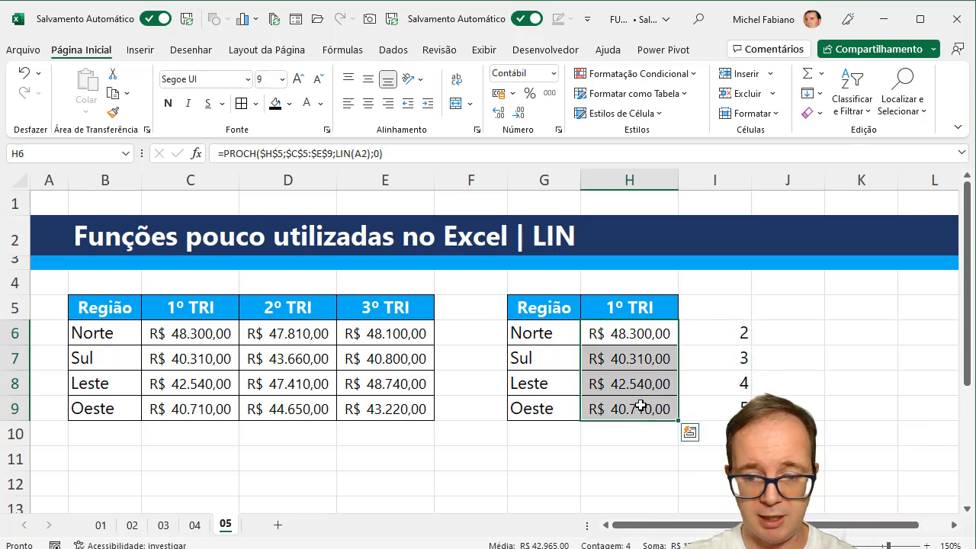
key("Delete")
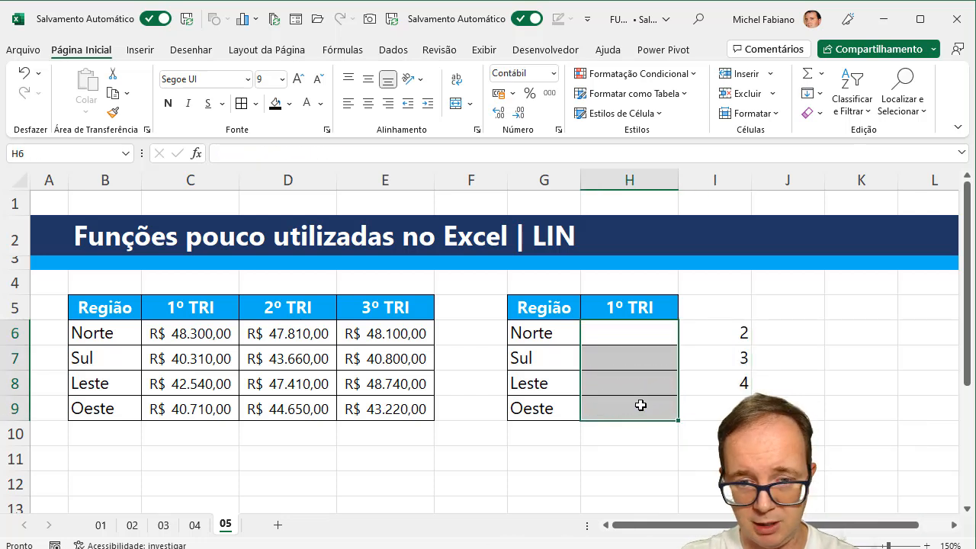
left_click(626, 337)
type("=")
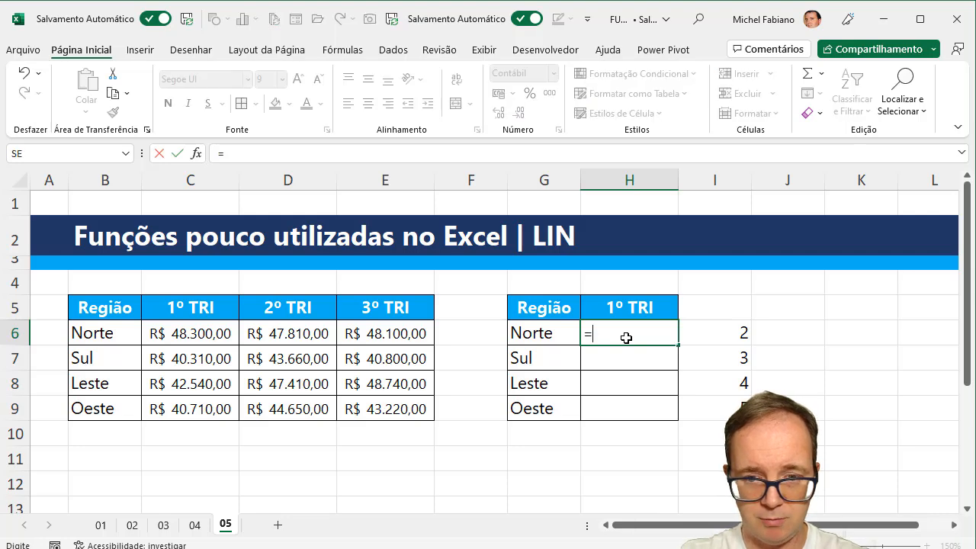
type("proch(")
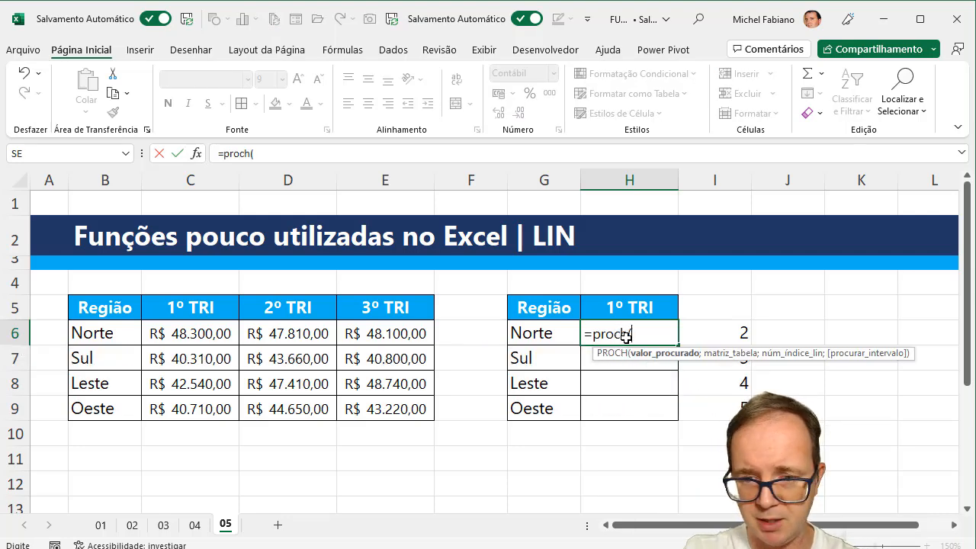
left_click(633, 310)
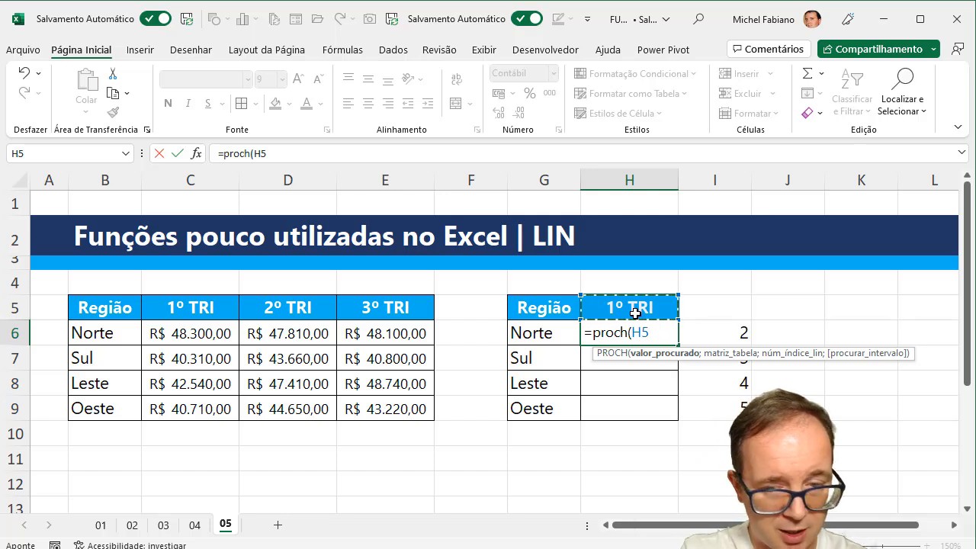
key("F4")
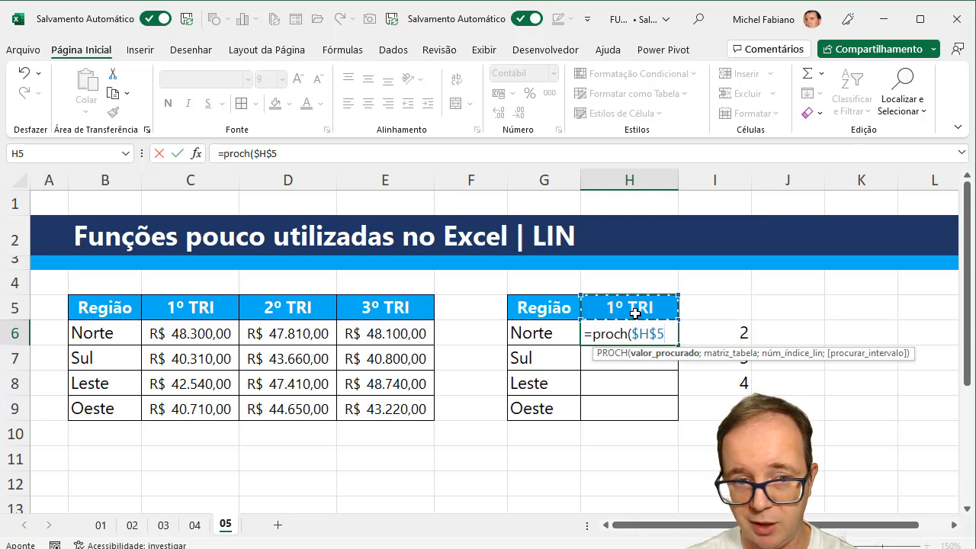
type(";")
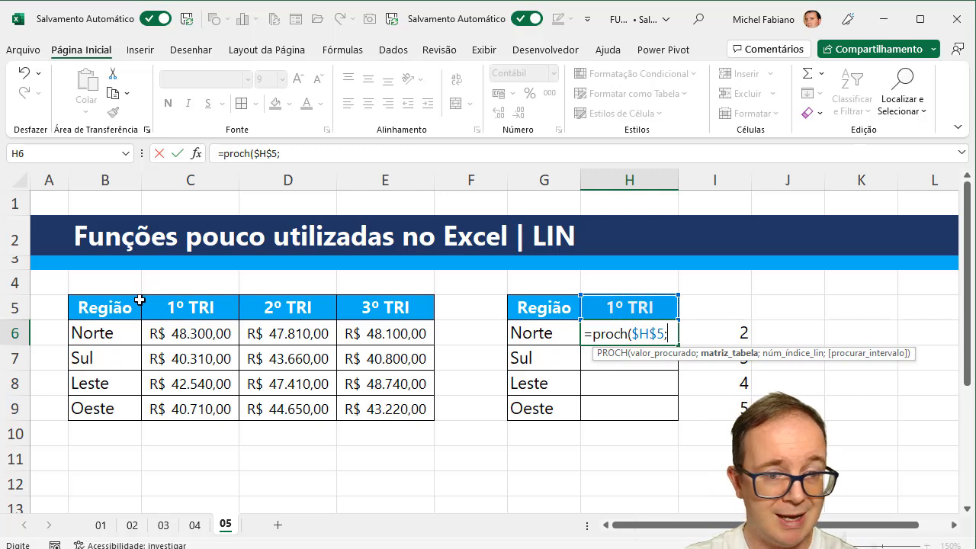
left_click_drag(168, 305, 369, 408)
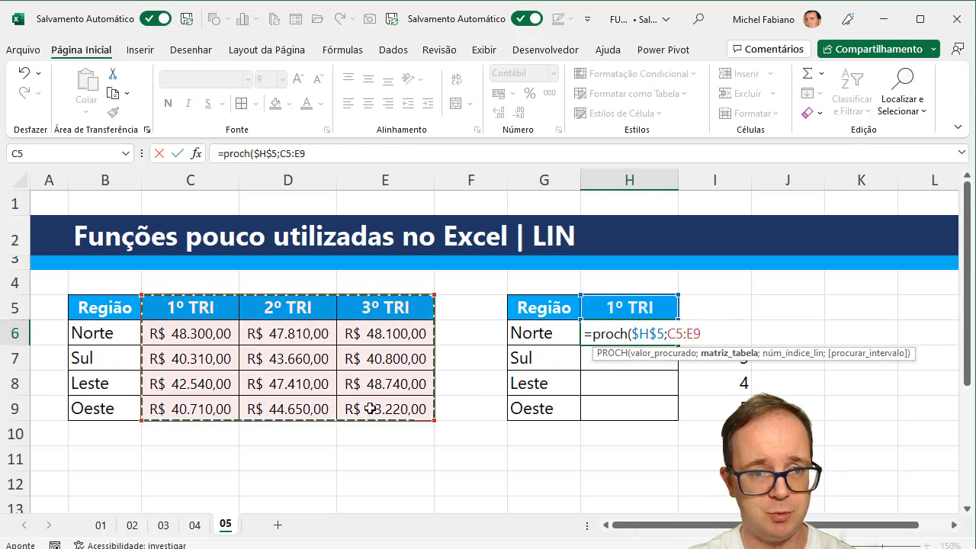
key("F4")
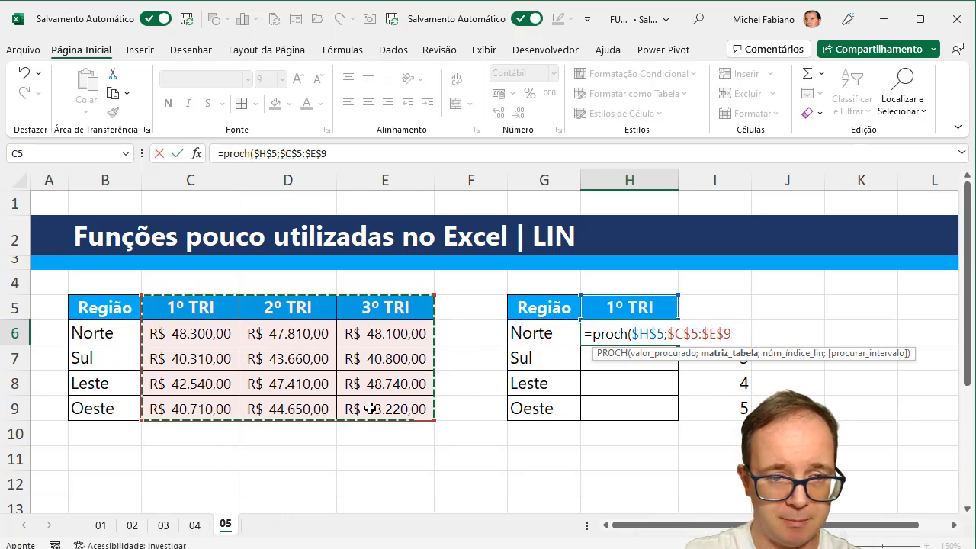
Complete the PROCH formula in H6 with lin(a2) as row index and 0 for exact match, and fill it down to H9
type(";")
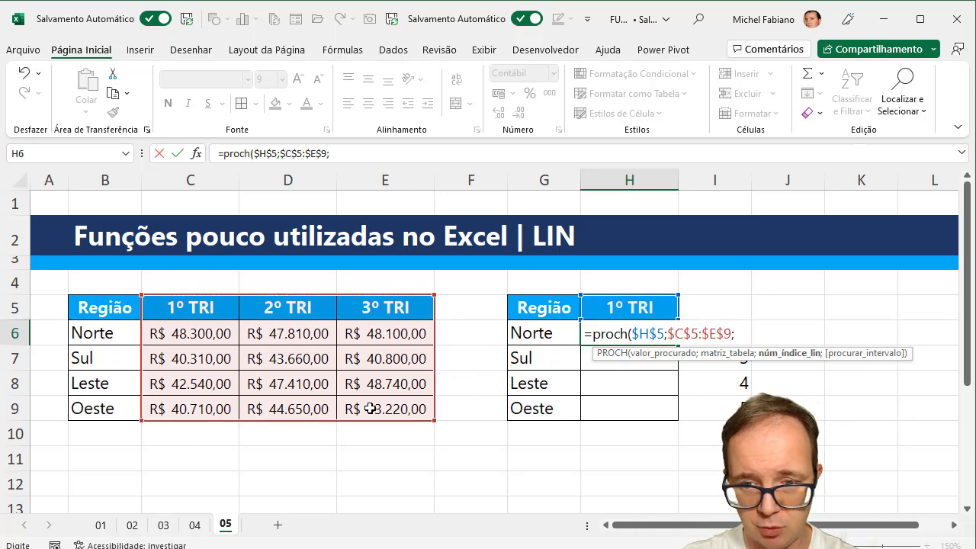
type("lin")
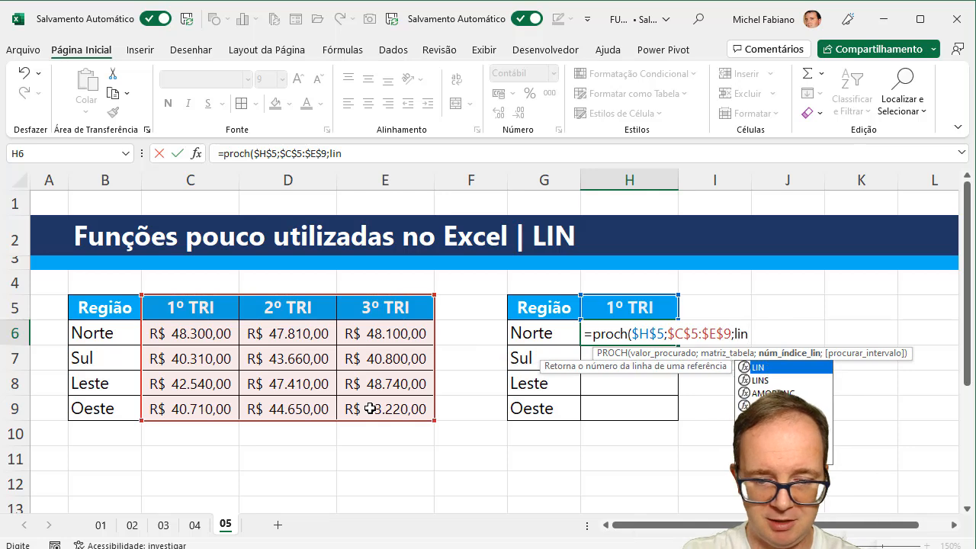
type("(a2)")
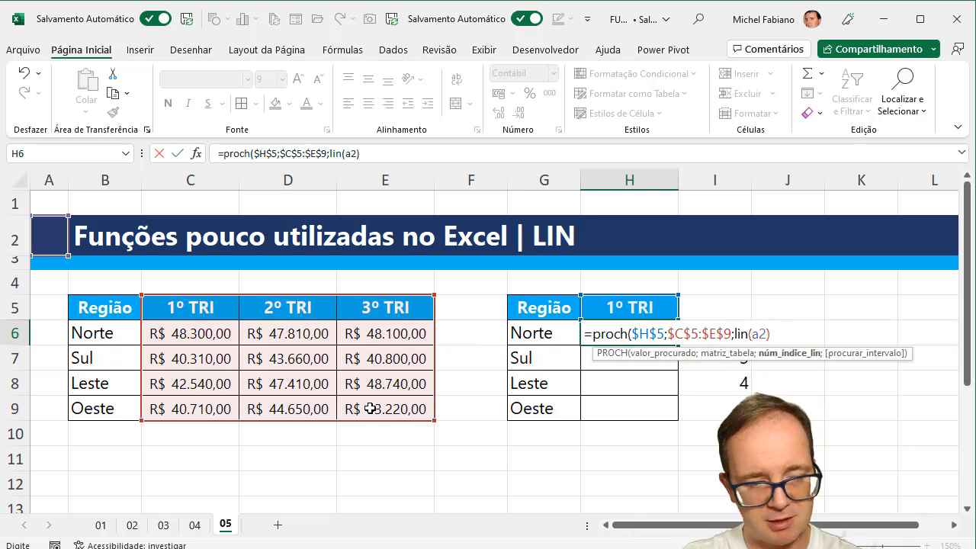
type(";0")
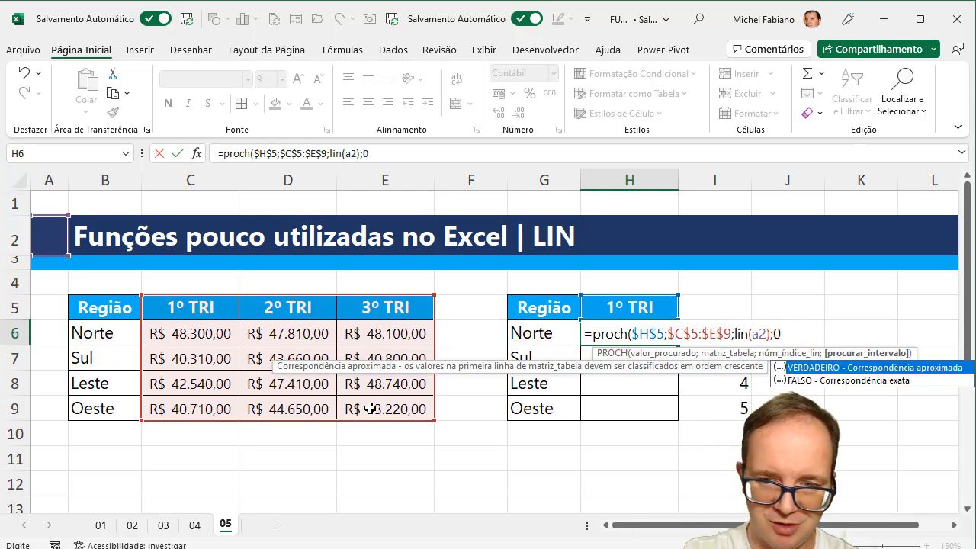
type(")")
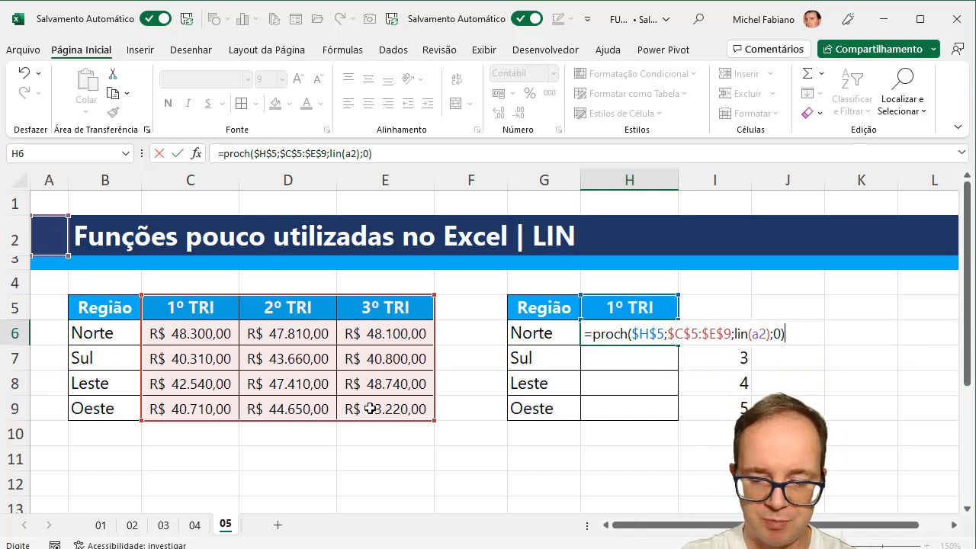
key("Return")
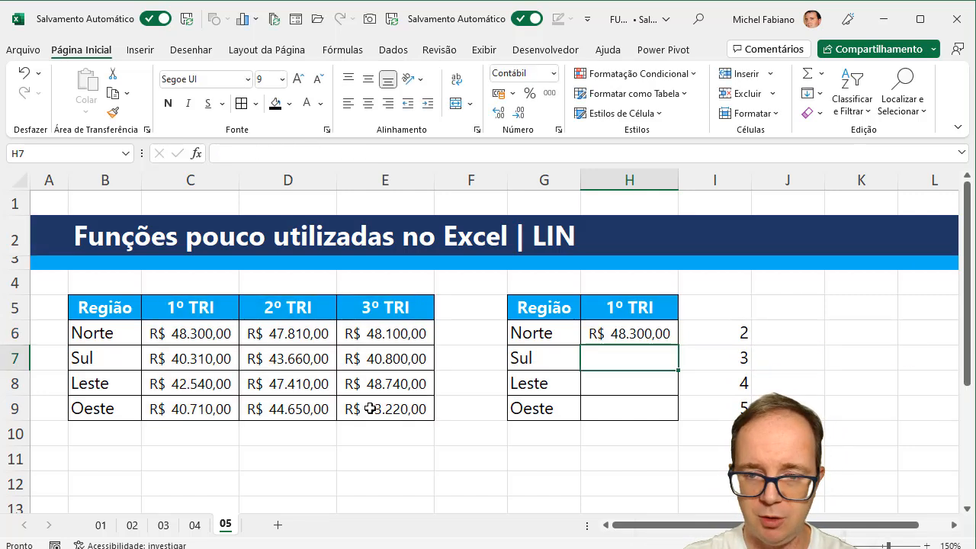
left_click(634, 335)
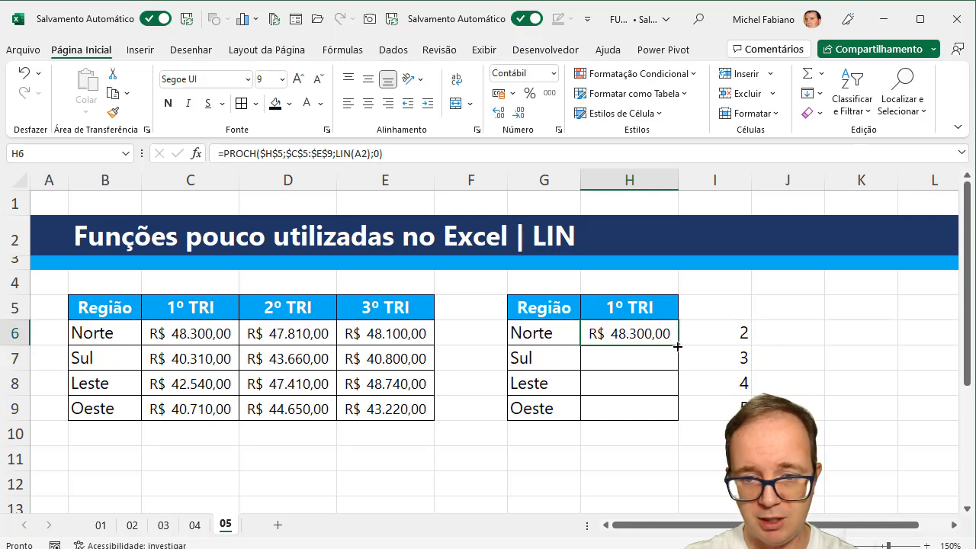
left_click_drag(677, 346, 687, 419)
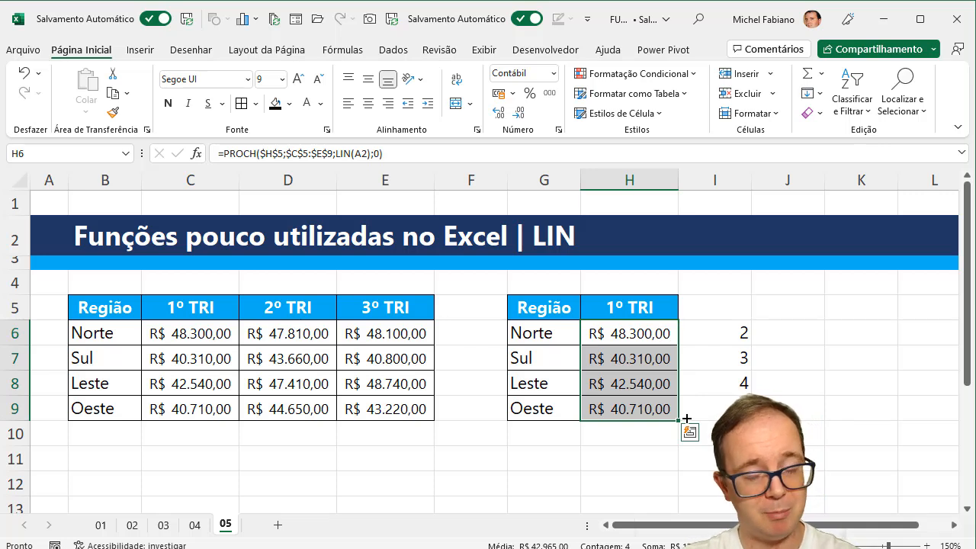
Change the quarter header in H5 to 3º TRI to test the PROCH lookup
left_click(618, 307)
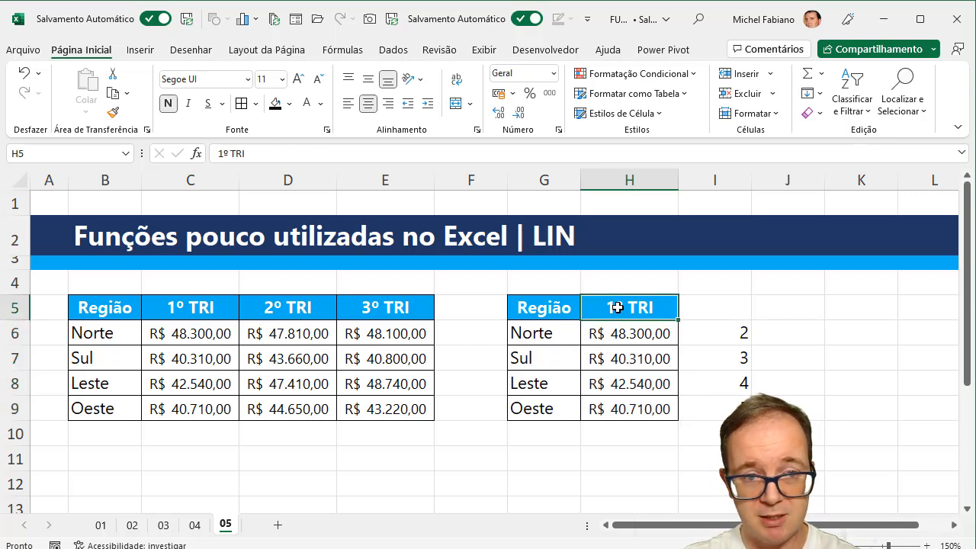
double_click(617, 307)
key("BackSpace")
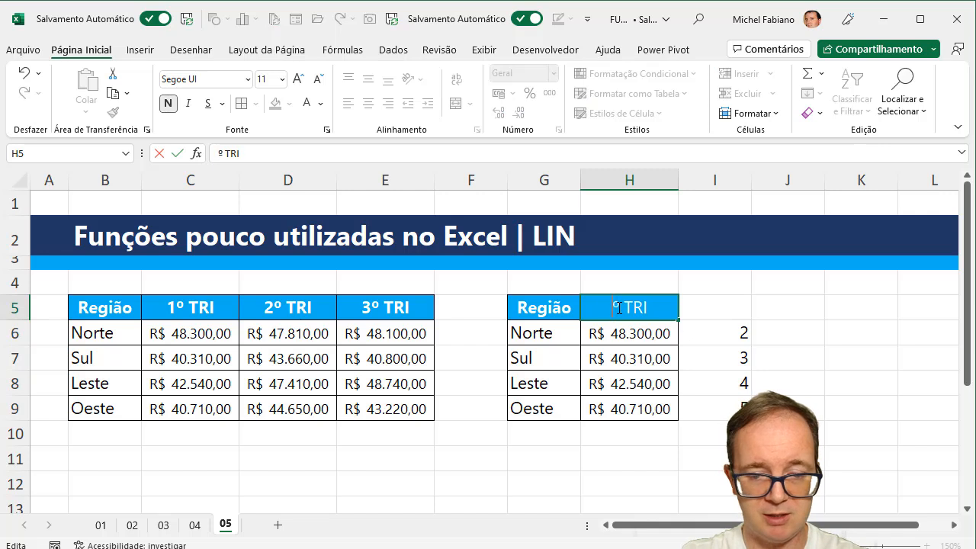
type("3")
key("Return")
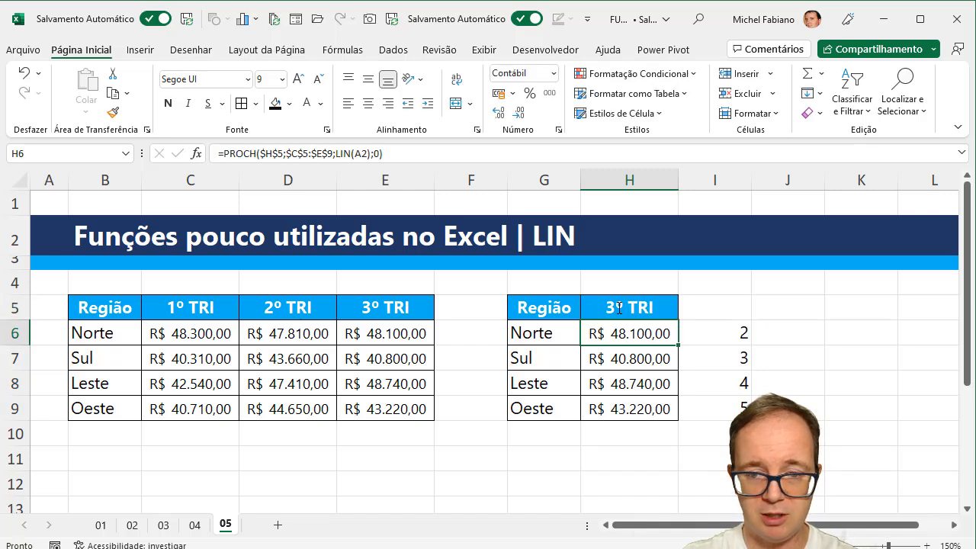
Set the quarter header in H5 to 2º TRI
double_click(619, 308)
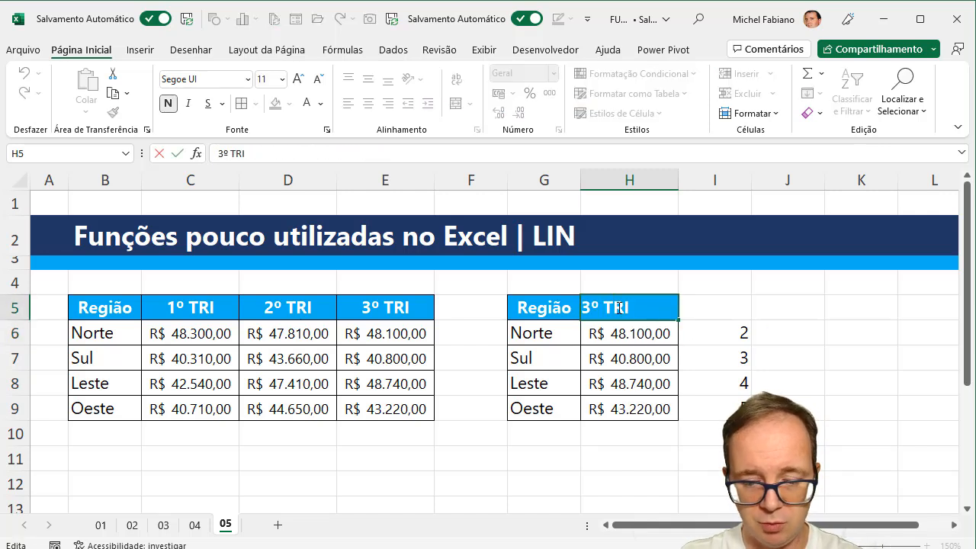
key("Left")
key("BackSpace")
type("2")
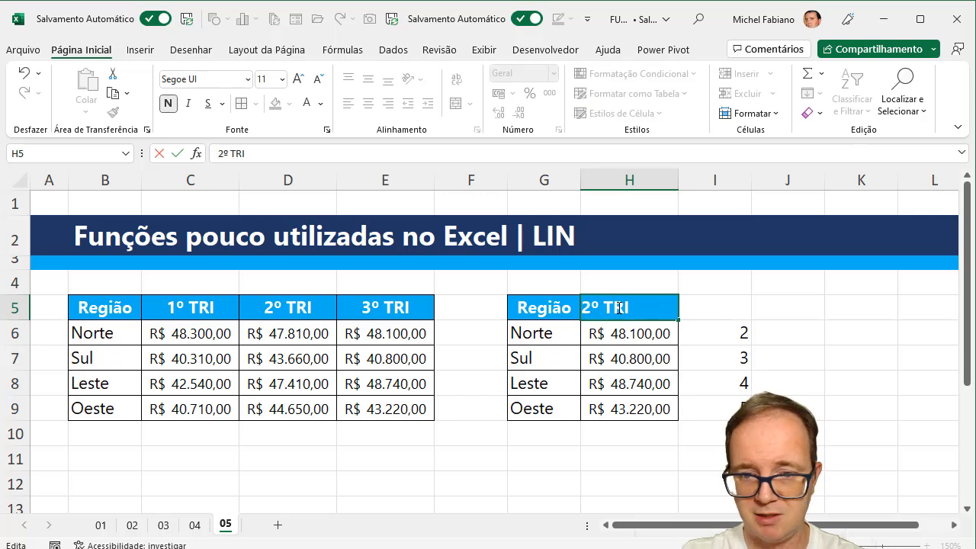
key("Return")
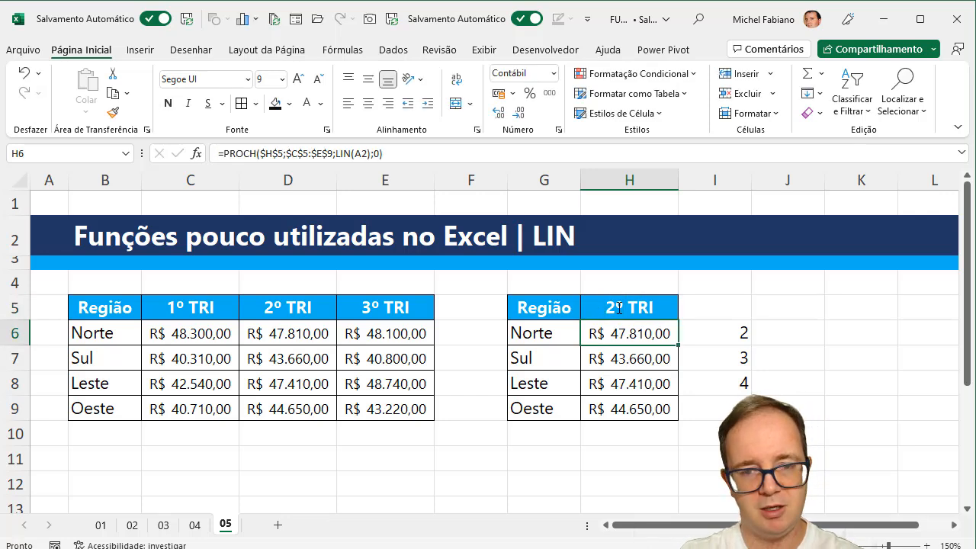